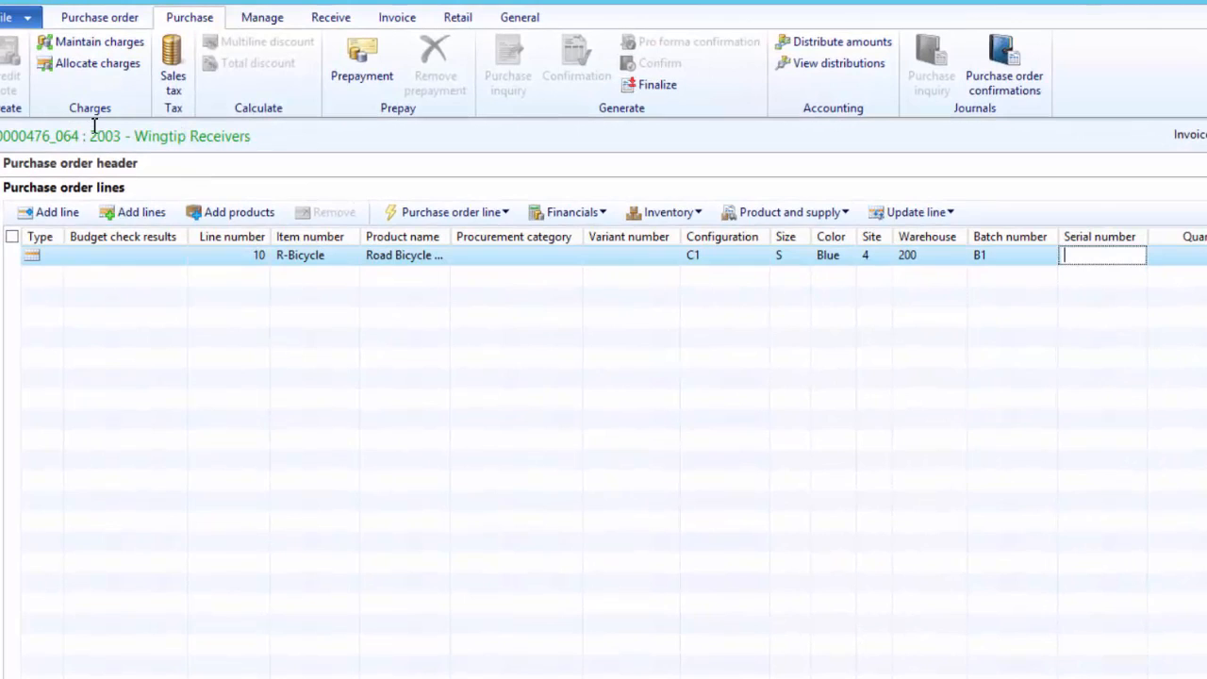
Examine the serial numbers on the inventory transactions of the R-Bicycle purchase order line and close the list
left_click(665, 212)
left_click(709, 430)
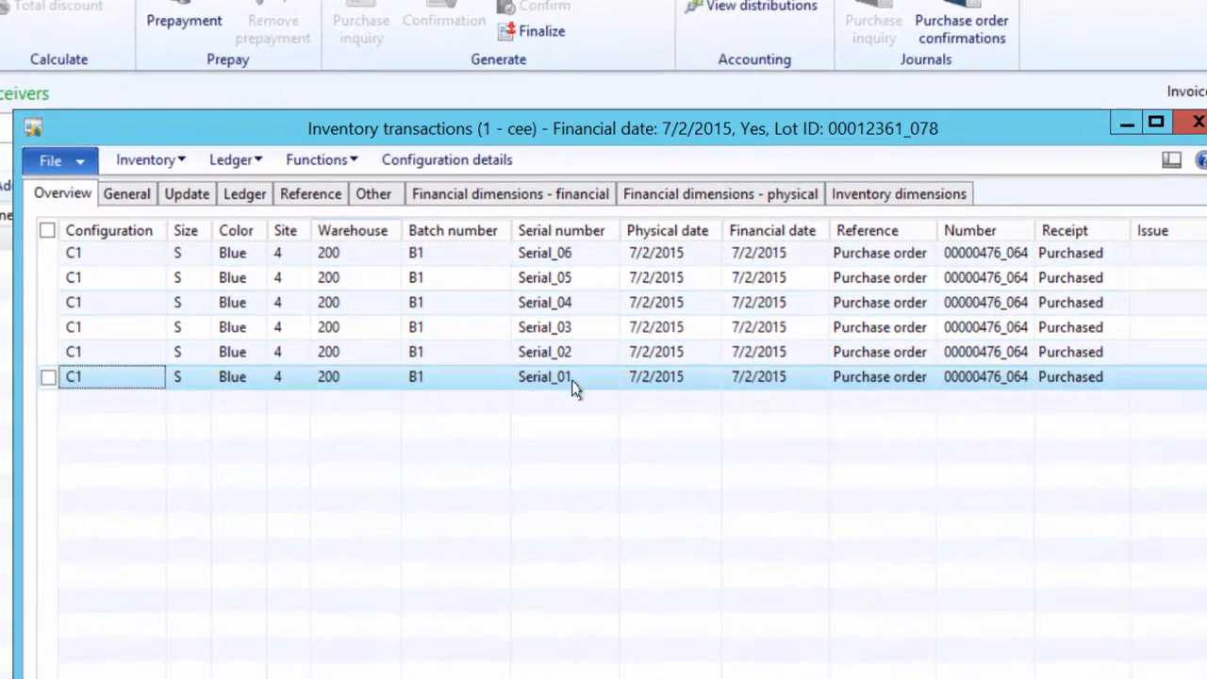
left_click(573, 254)
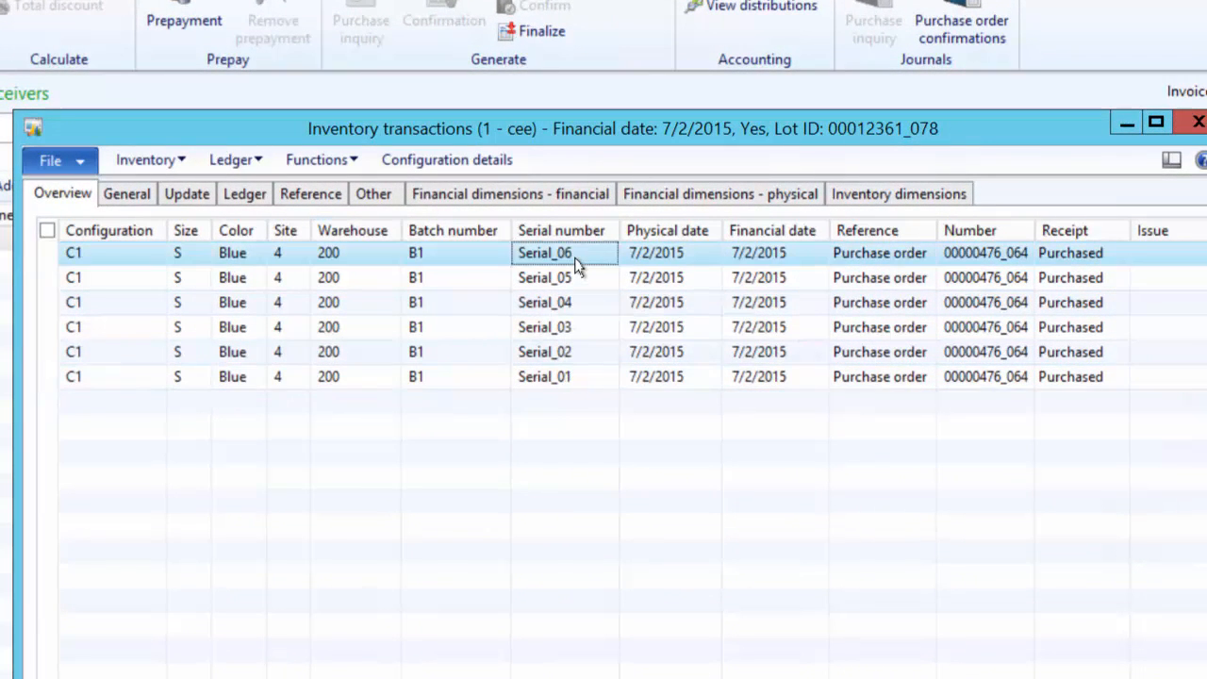
left_click(585, 379)
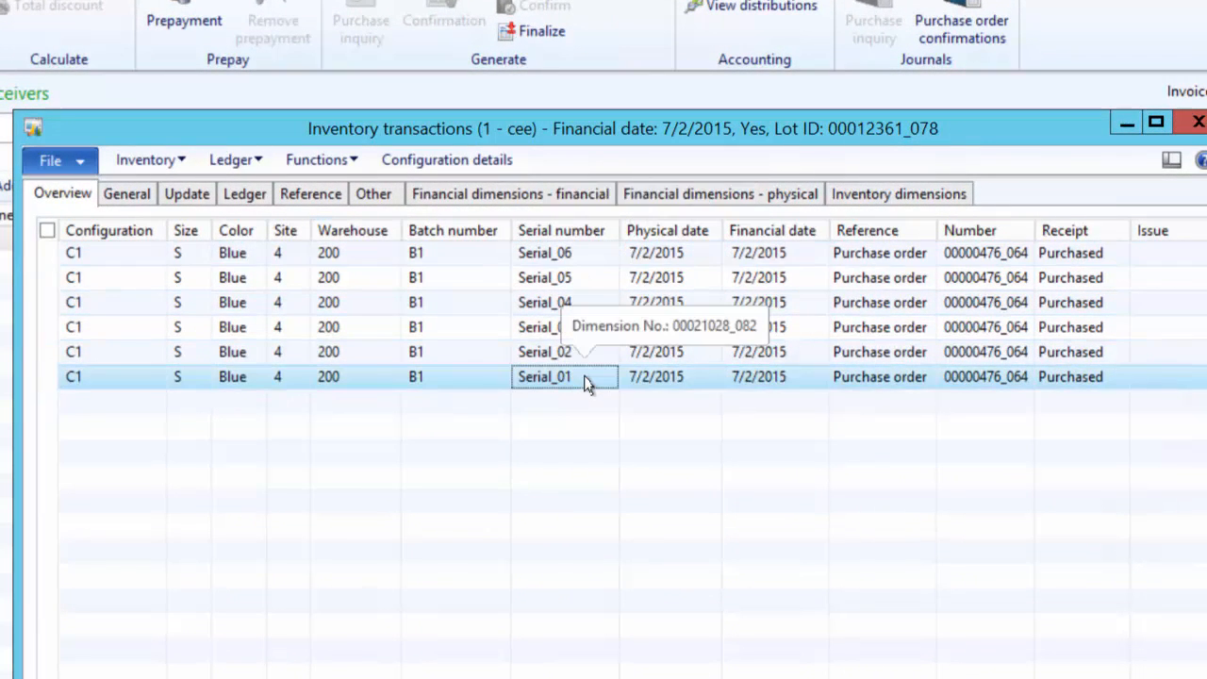
left_click(543, 351)
left_click(569, 337)
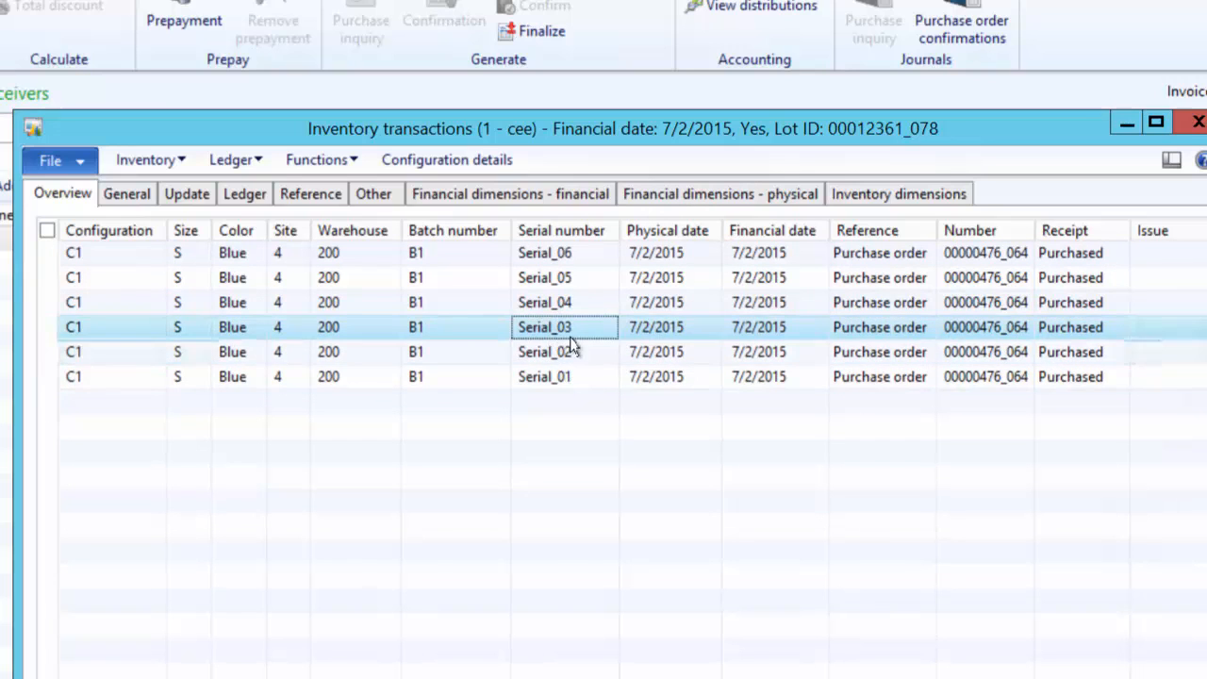
left_click(603, 380)
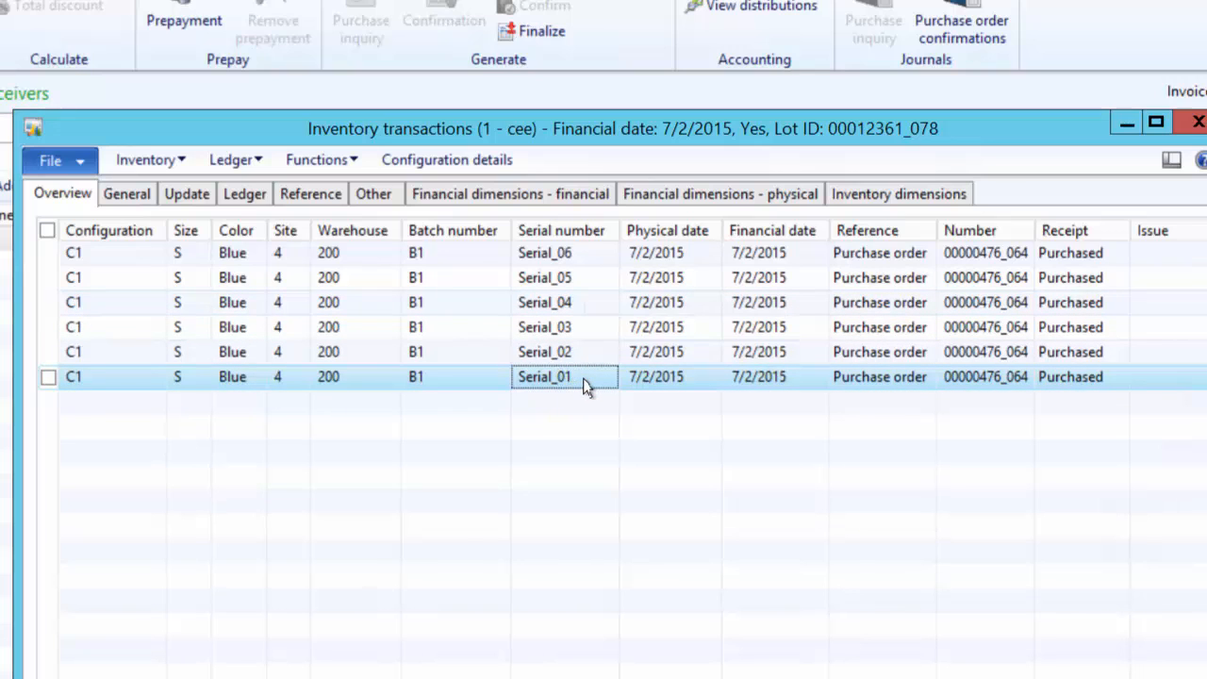
left_click(569, 352)
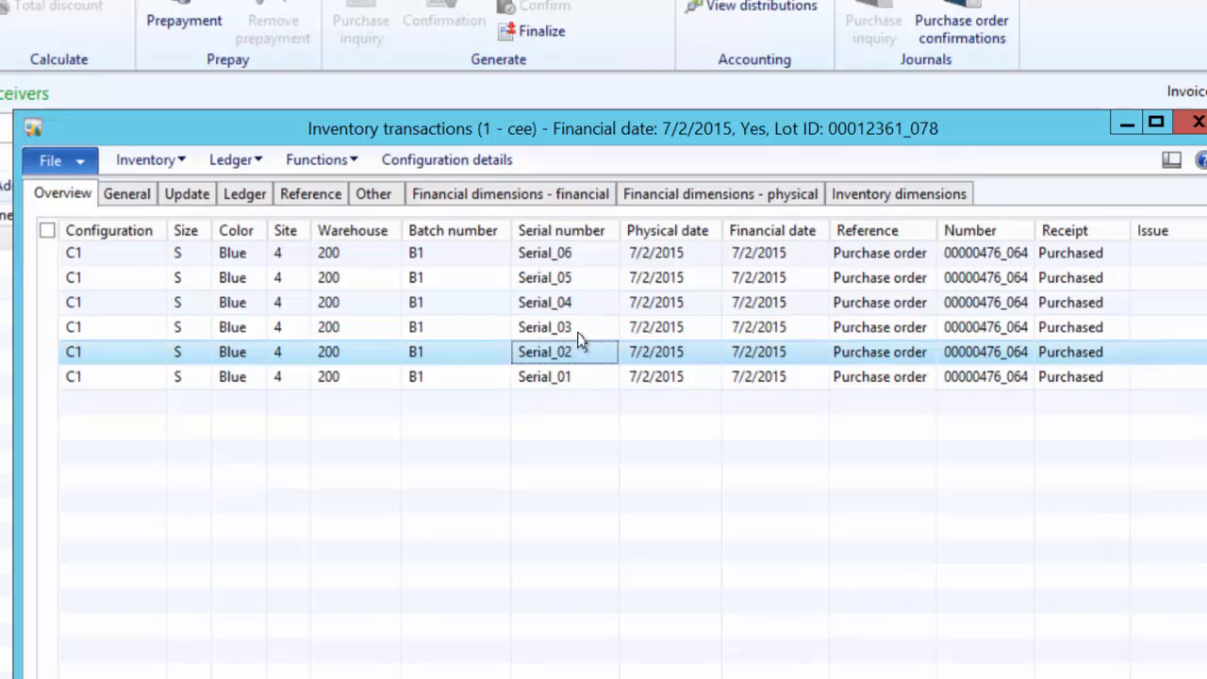
left_click(579, 332)
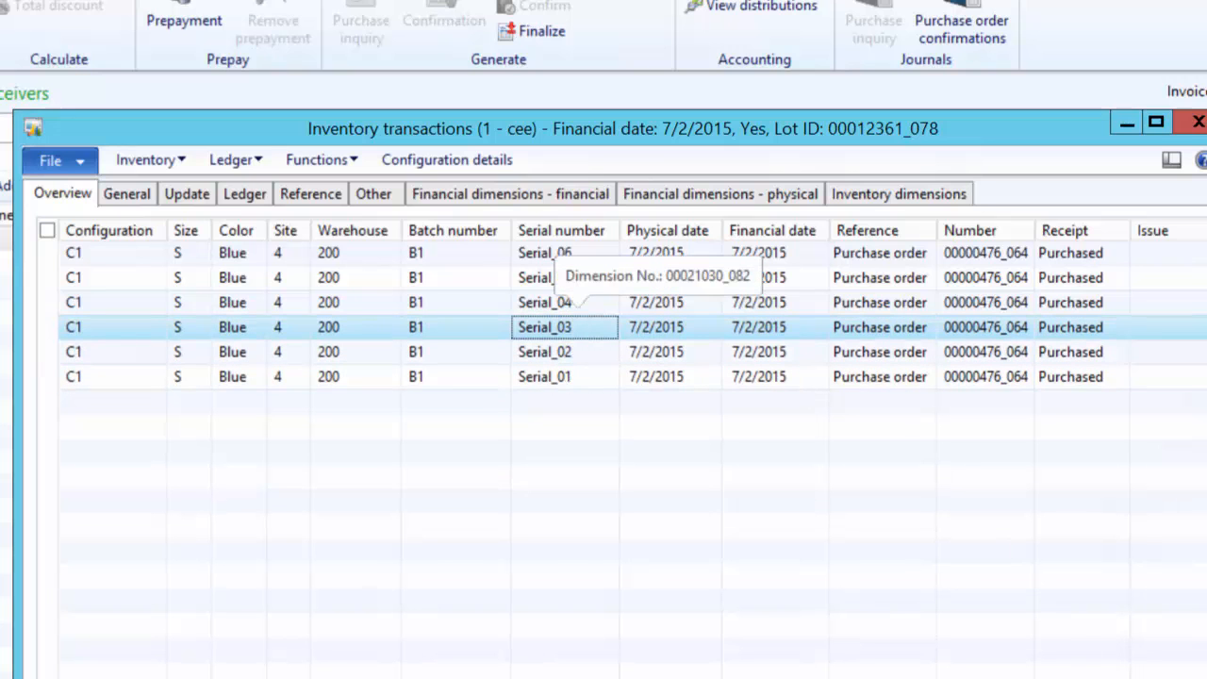
key("Escape")
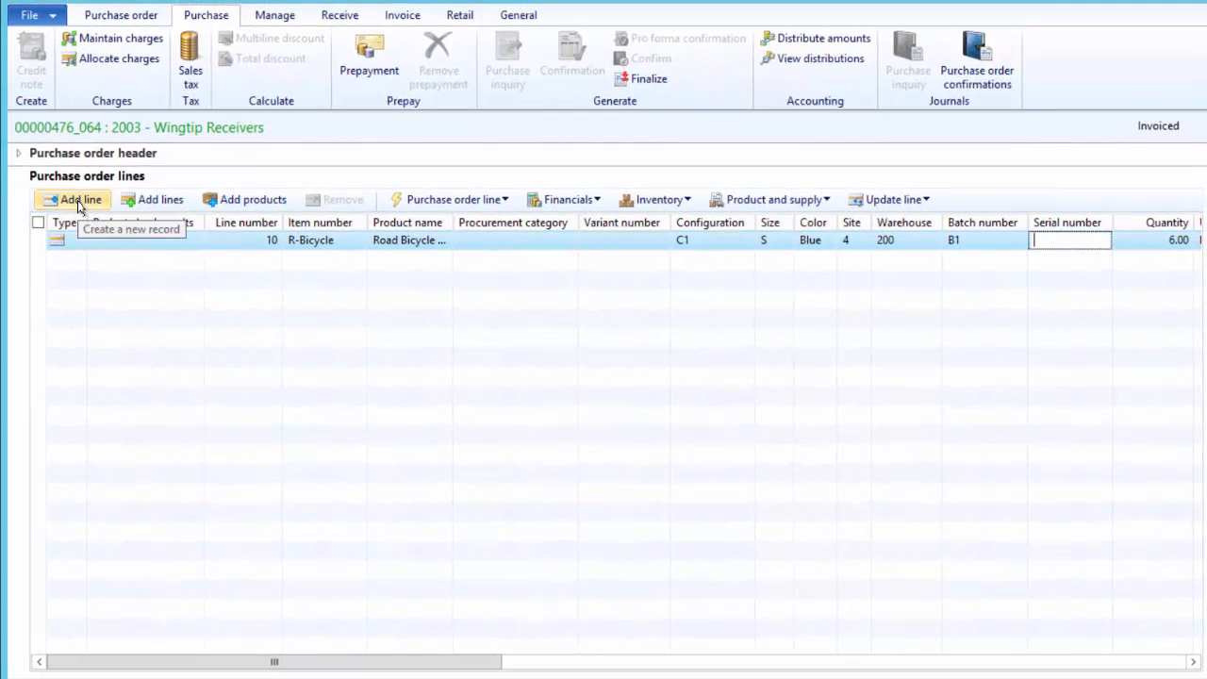
Add a purchase order line for item R-Bicycle with a quantity of -1
left_click(79, 201)
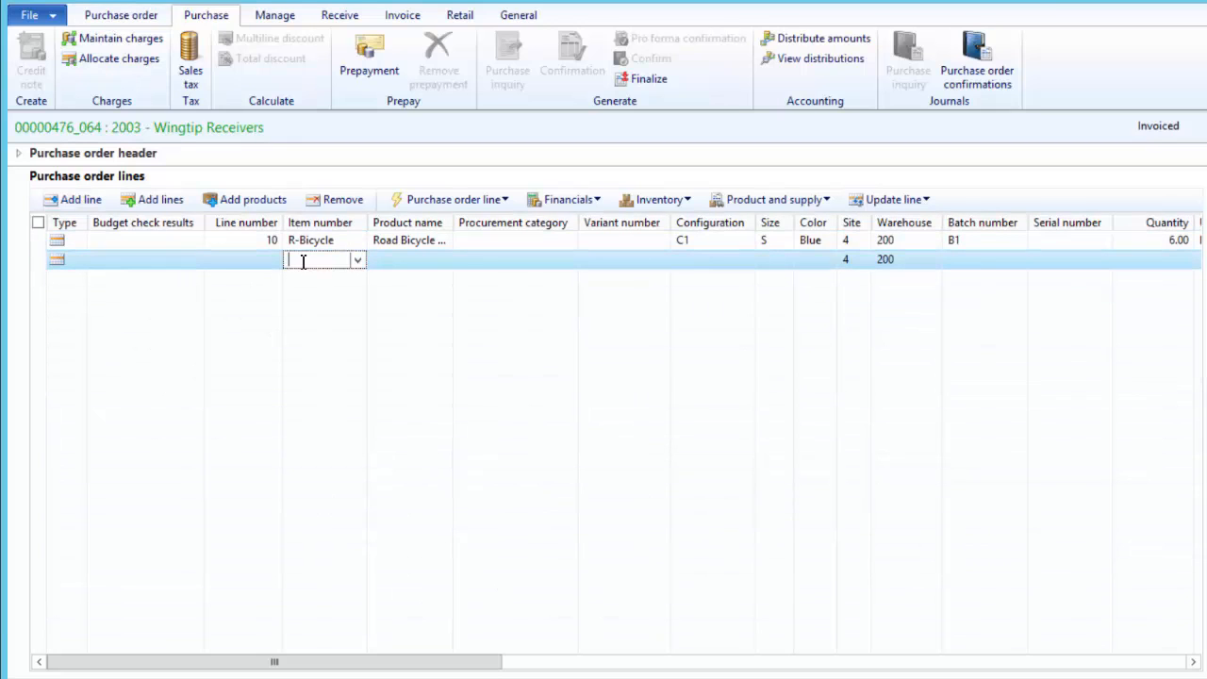
type("R-Bicycle")
key("Tab")
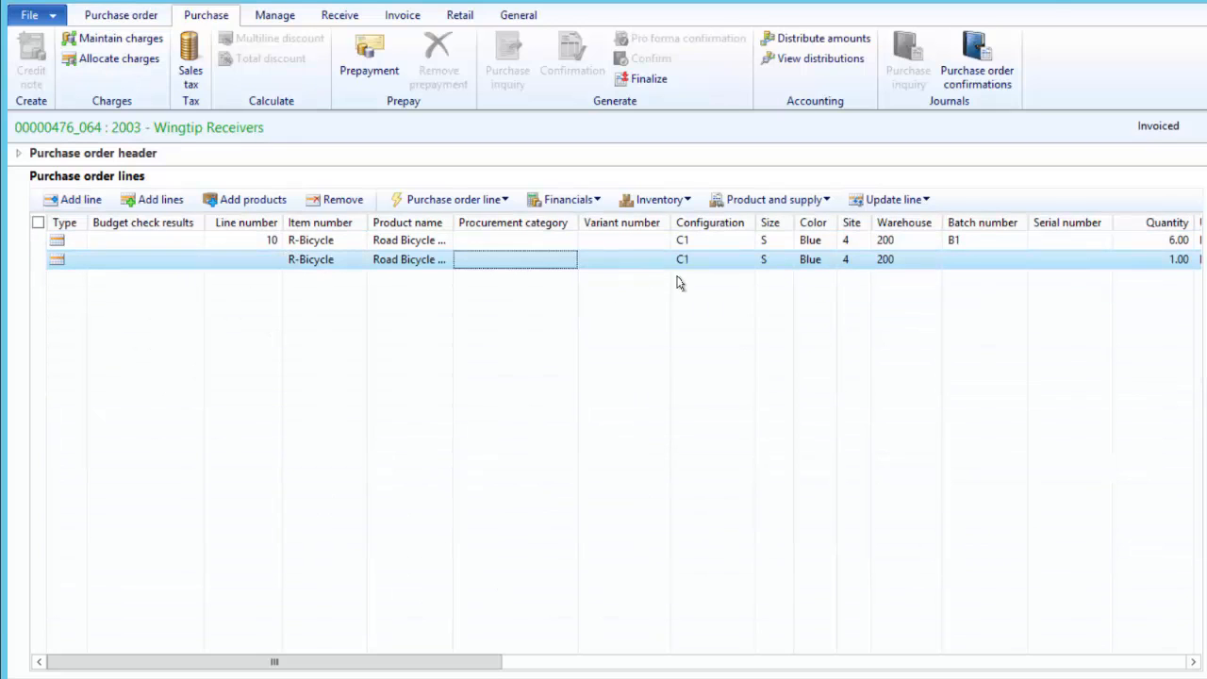
key("Tab")
left_click(972, 259)
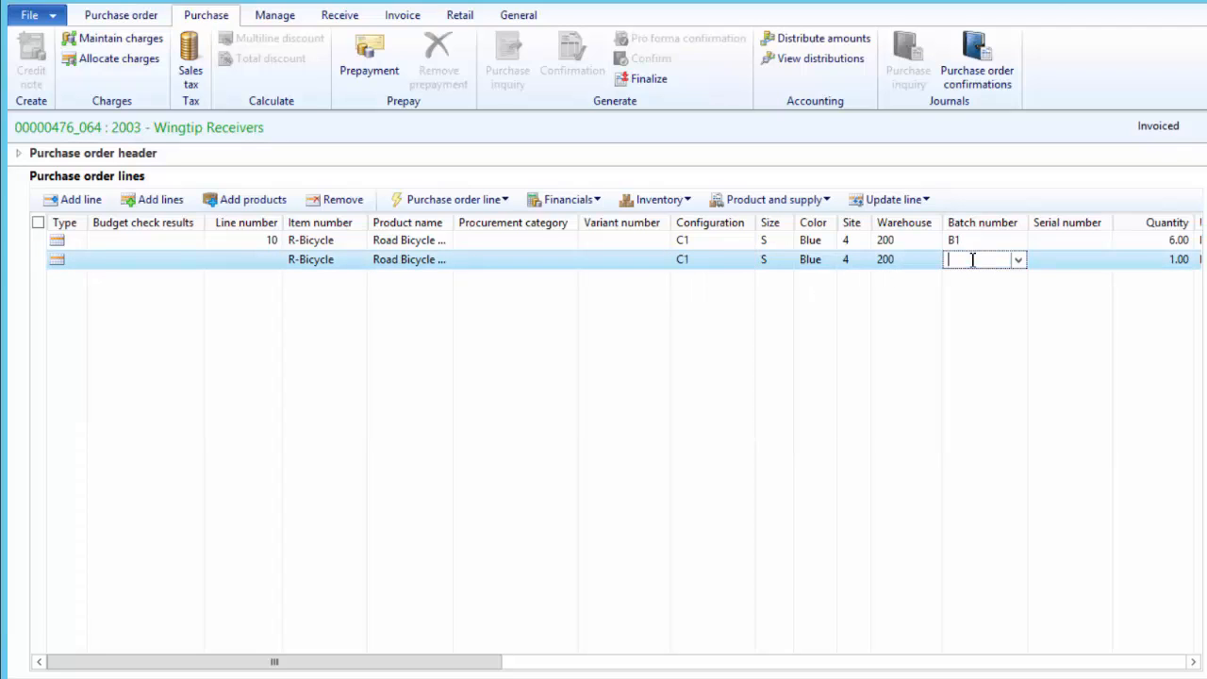
left_click(1149, 261)
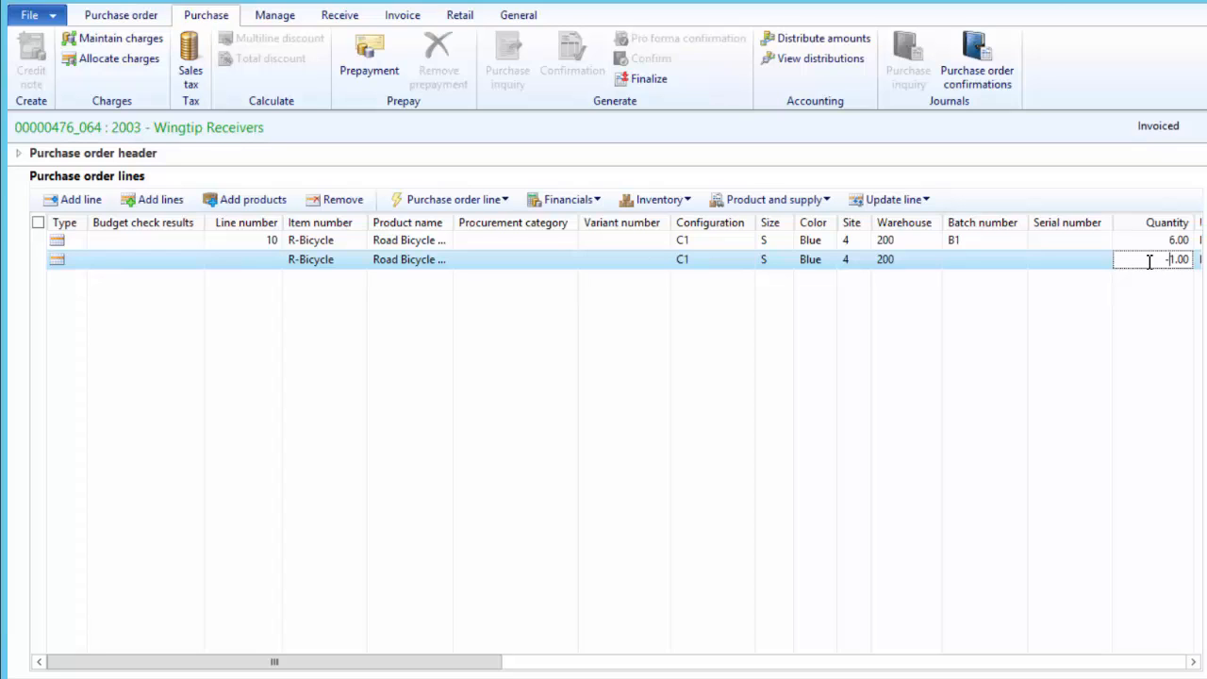
key("Tab")
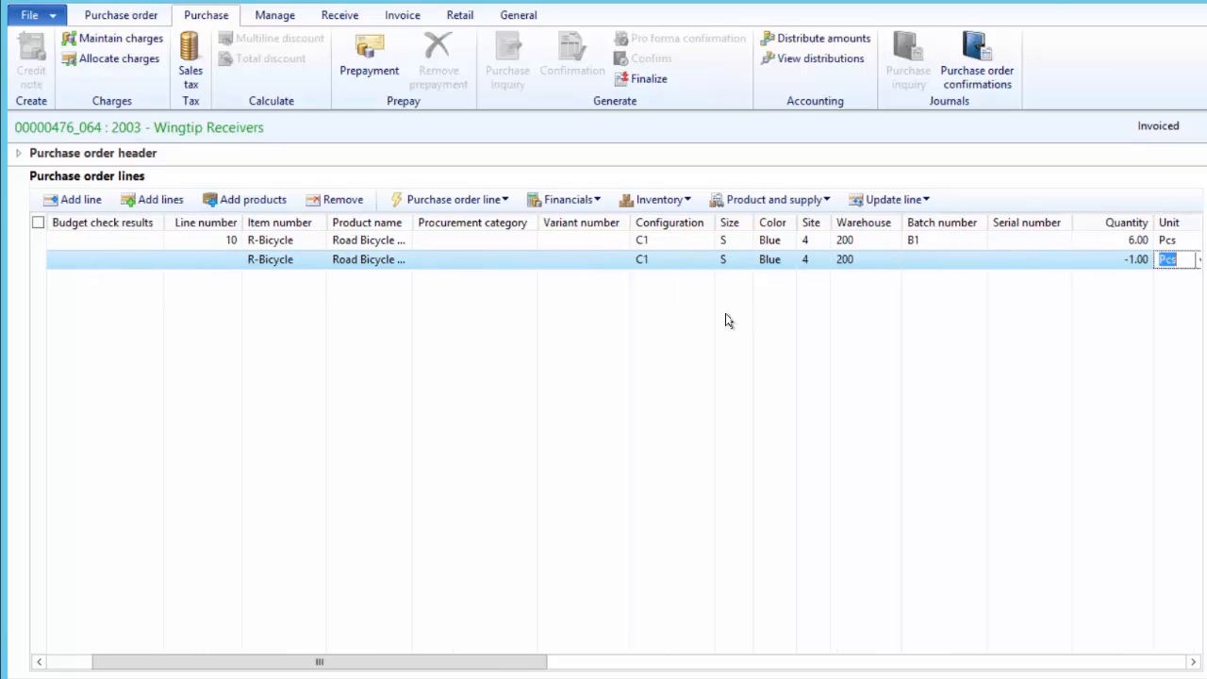
Assign batch number B1 and on-hand serial number Serial_01 to the negative-quantity R-Bicycle line
left_click(944, 260)
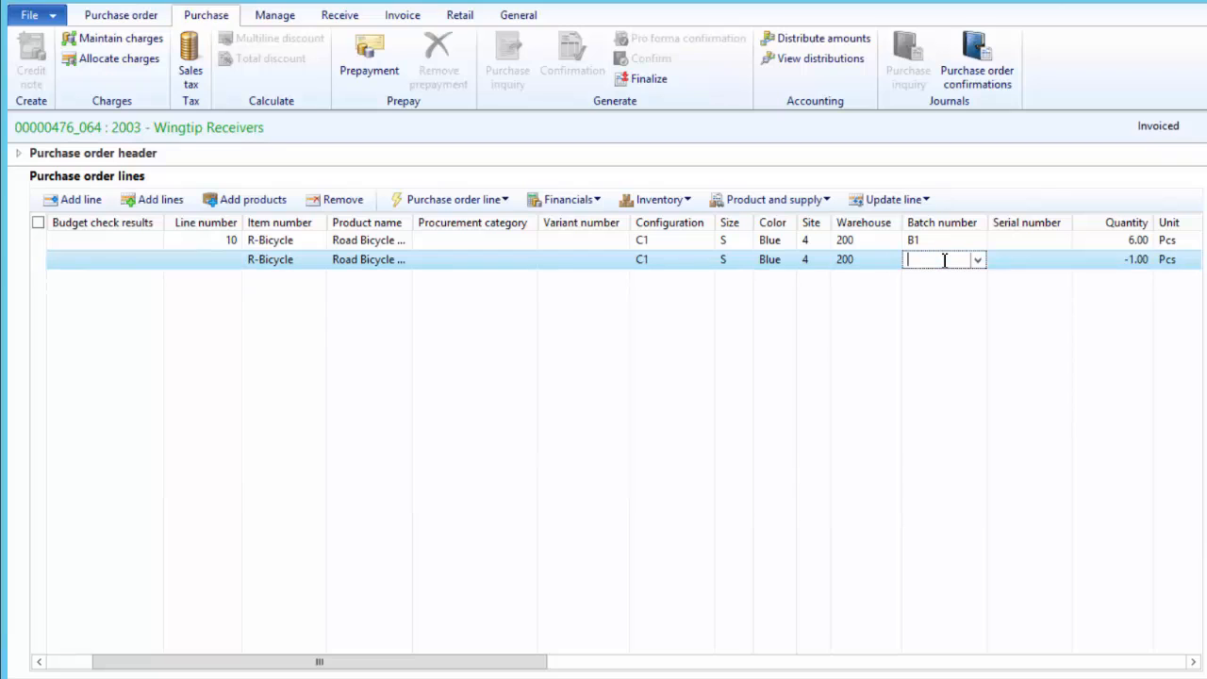
key("Tab")
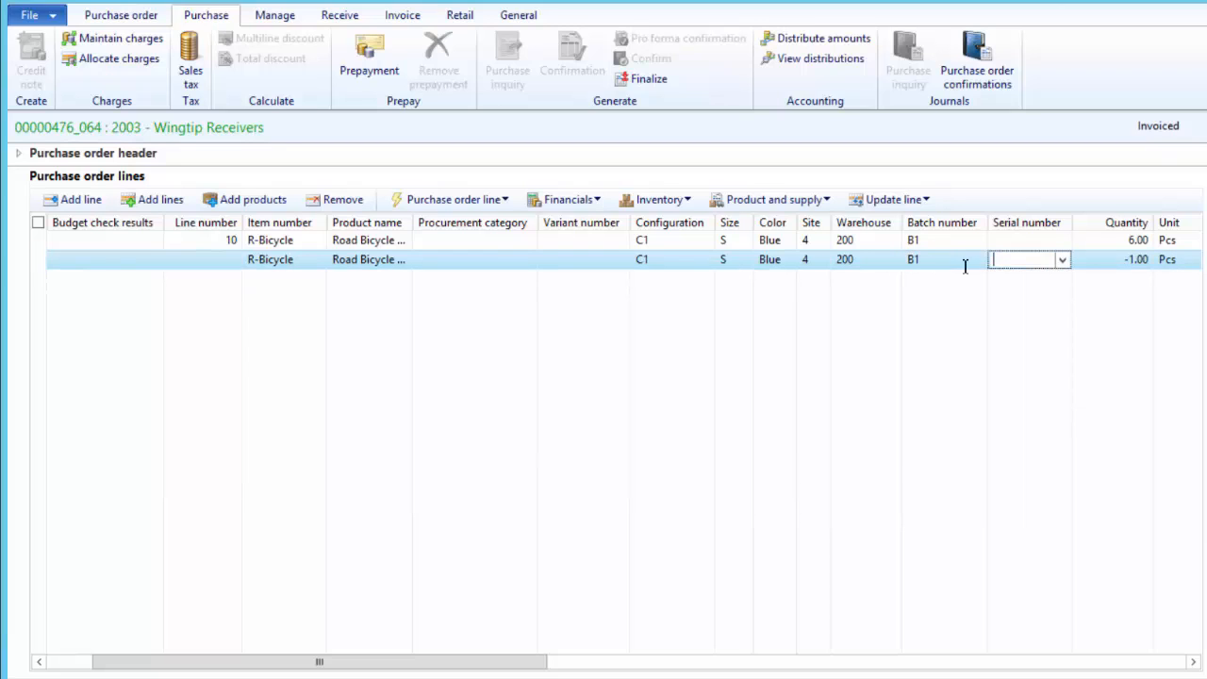
left_click(1062, 263)
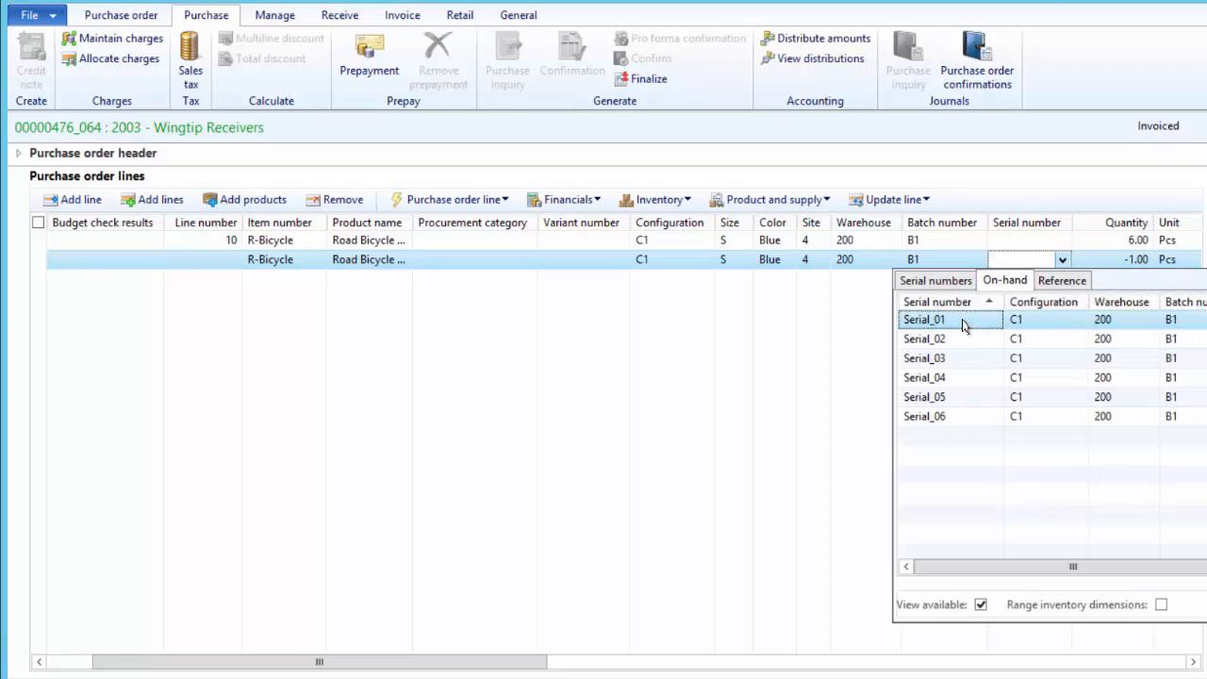
left_click(964, 326)
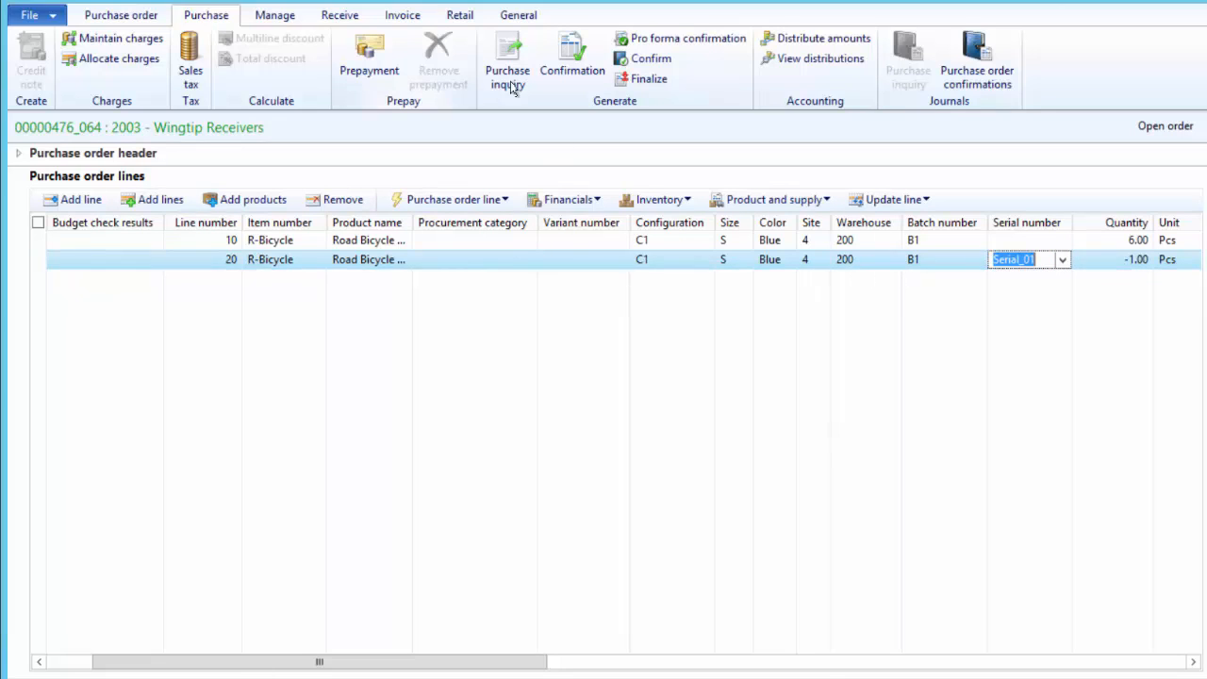
Confirm the purchase order and post its product receipt for the ordered quantity with a packing slip number
left_click(661, 66)
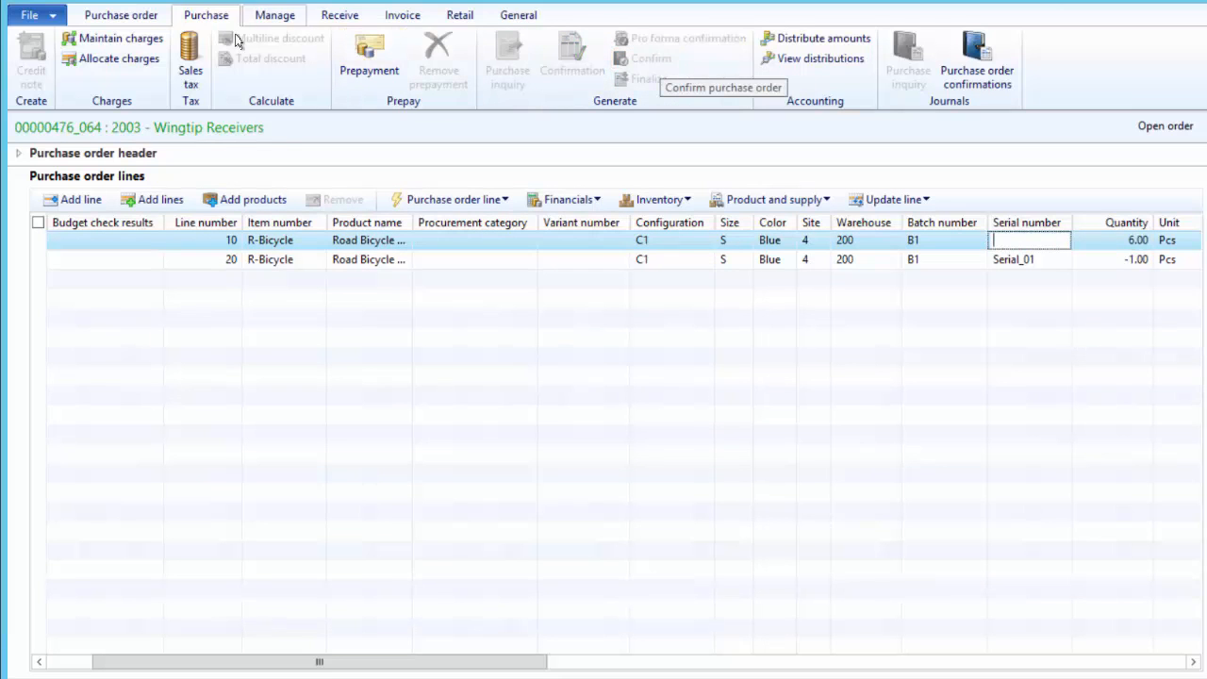
left_click(340, 19)
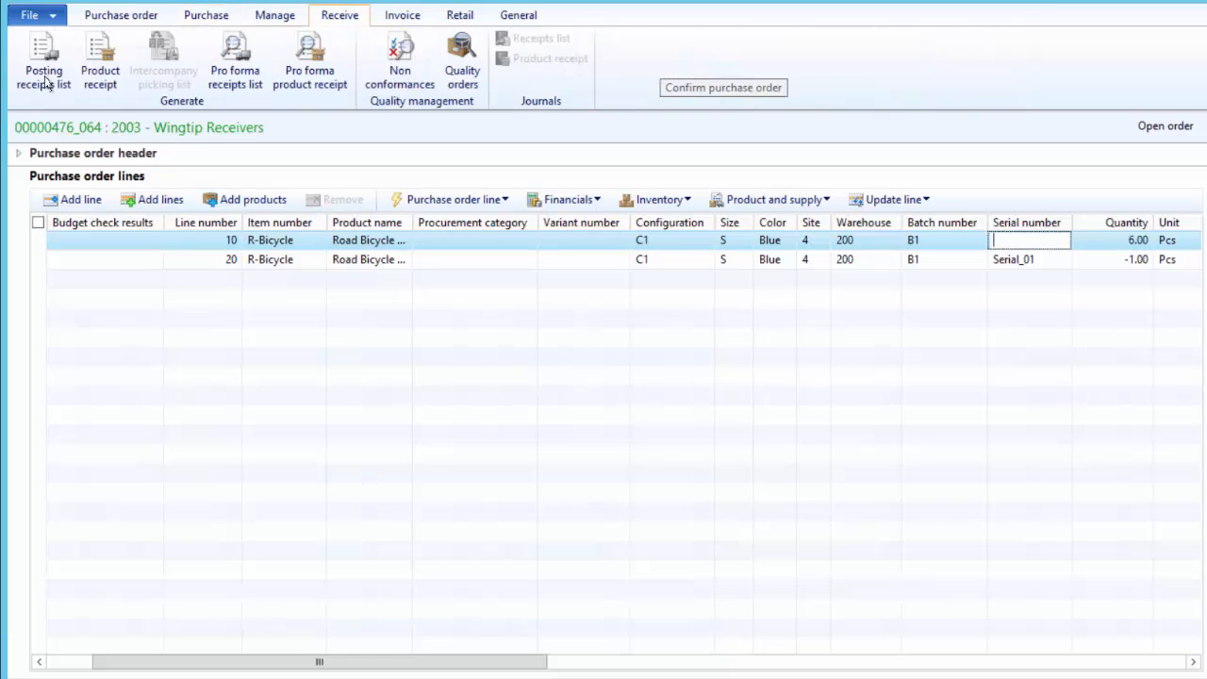
left_click(99, 73)
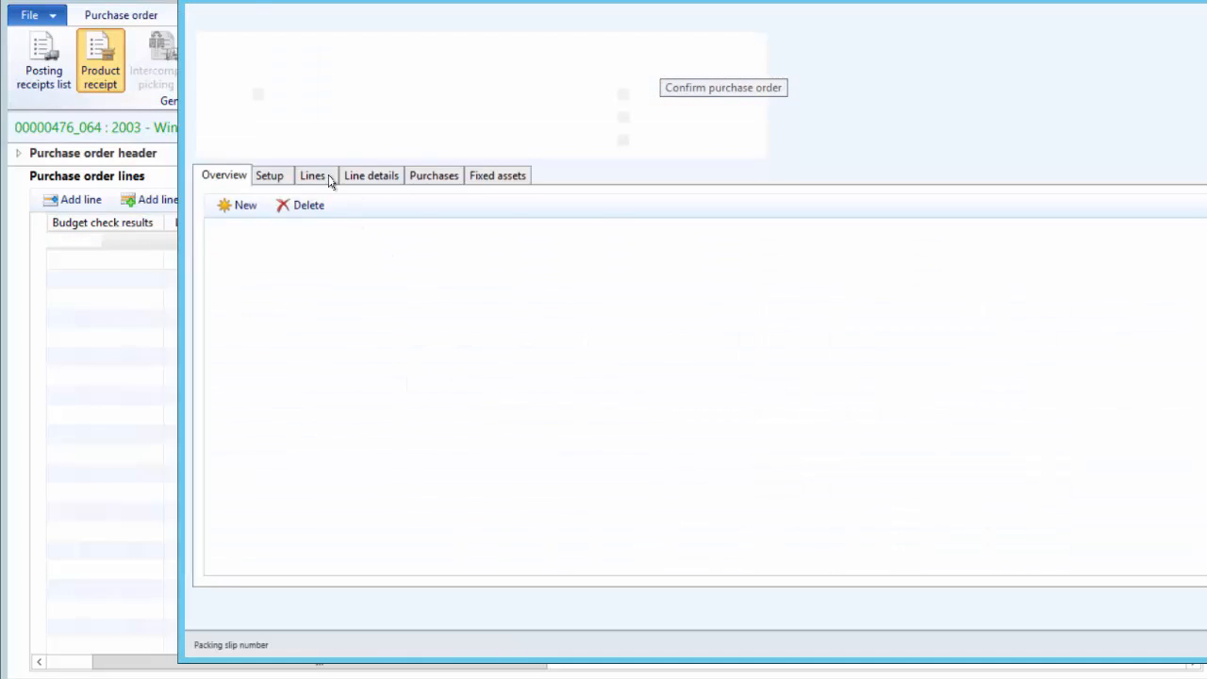
left_click(534, 249)
type("S12")
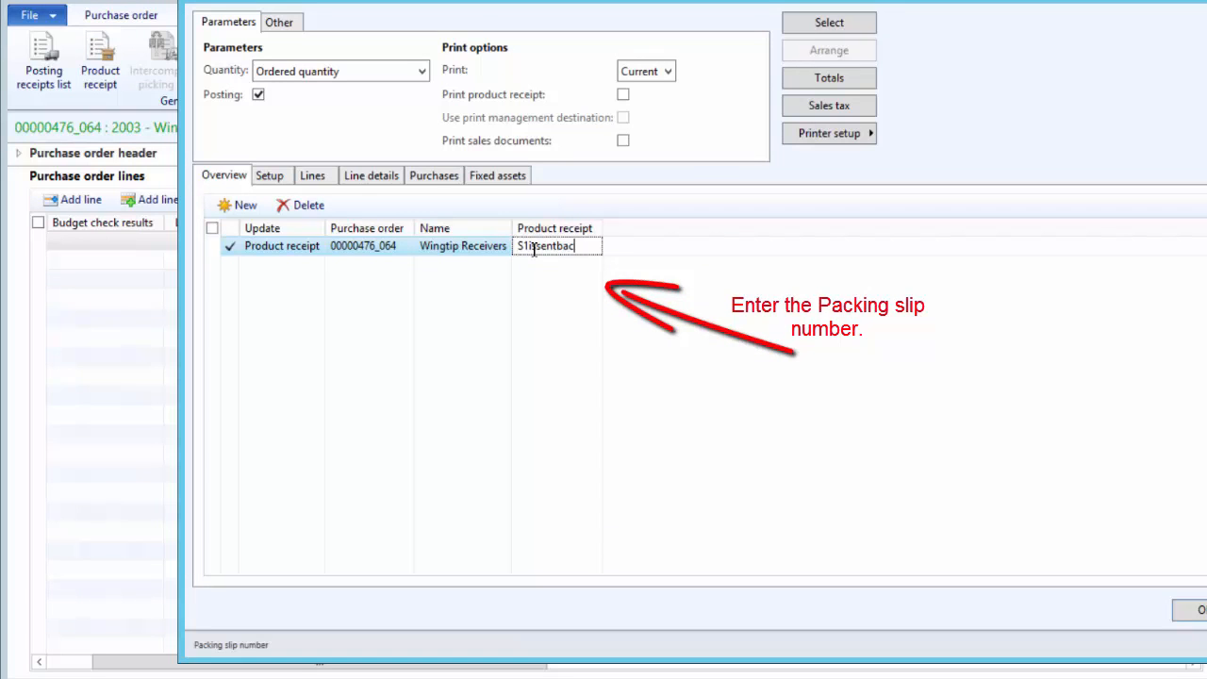
left_click(1190, 611)
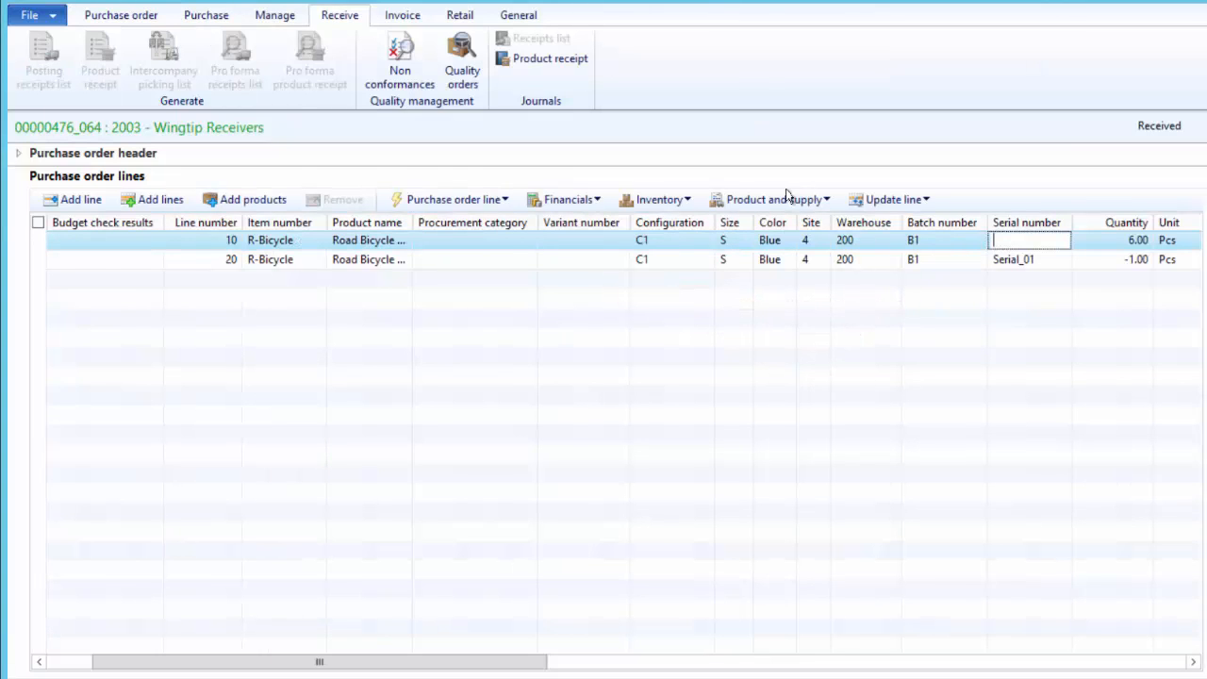
Check the R-Bicycle on-hand inventory broken down by serial number, looking at Serial_01, and close the view
left_click(689, 199)
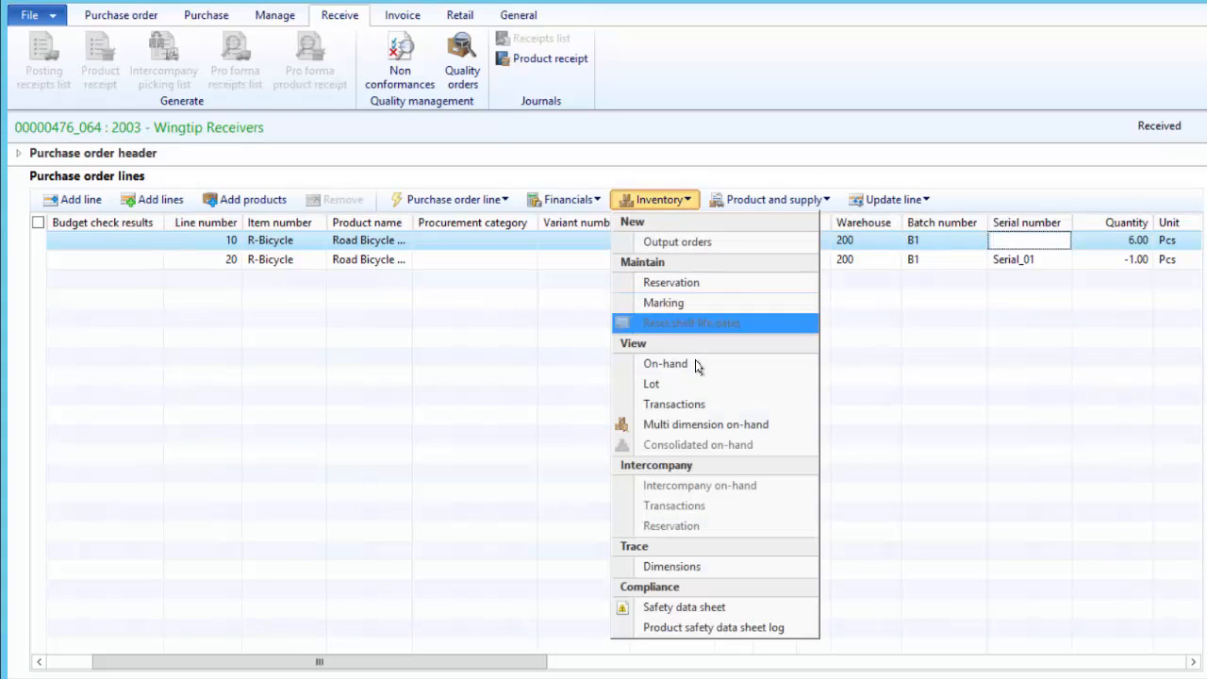
left_click(698, 366)
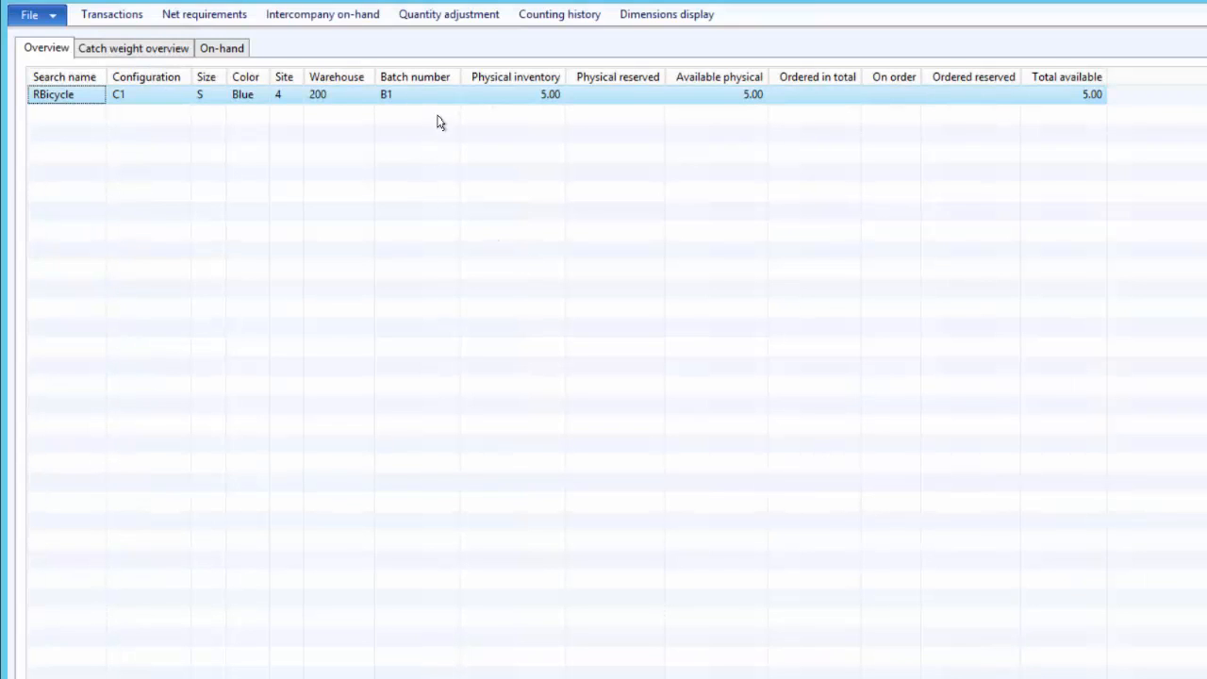
left_click(627, 16)
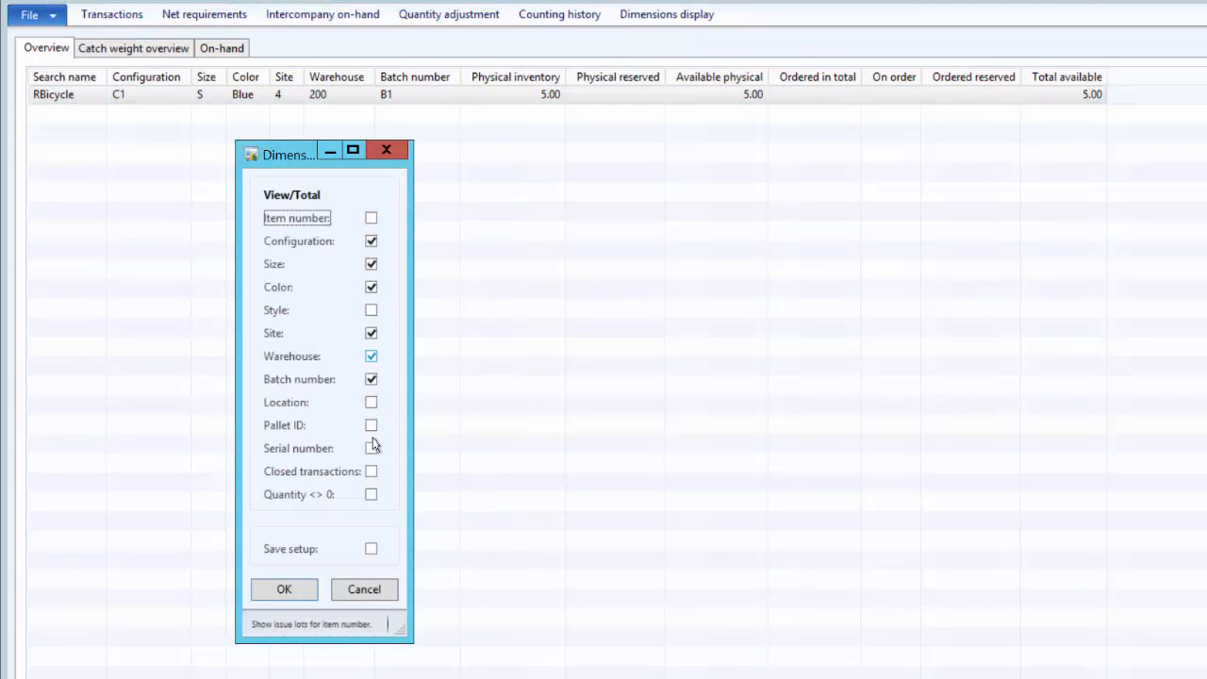
left_click(371, 448)
left_click(284, 589)
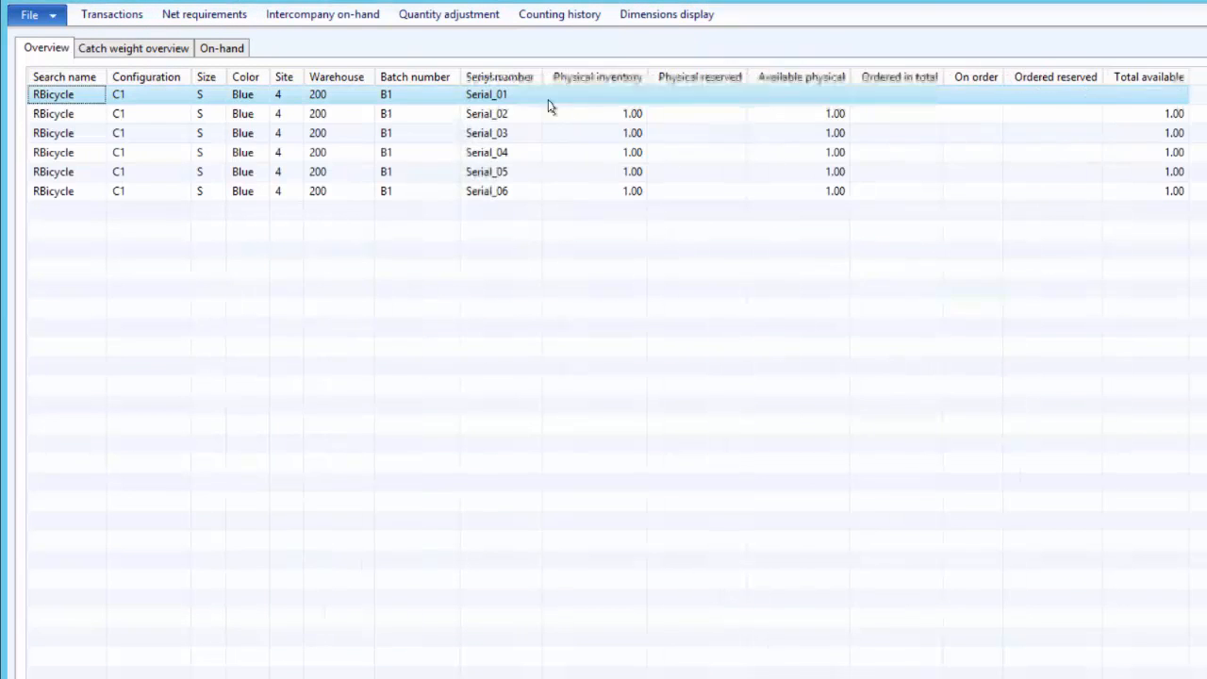
left_click(519, 98)
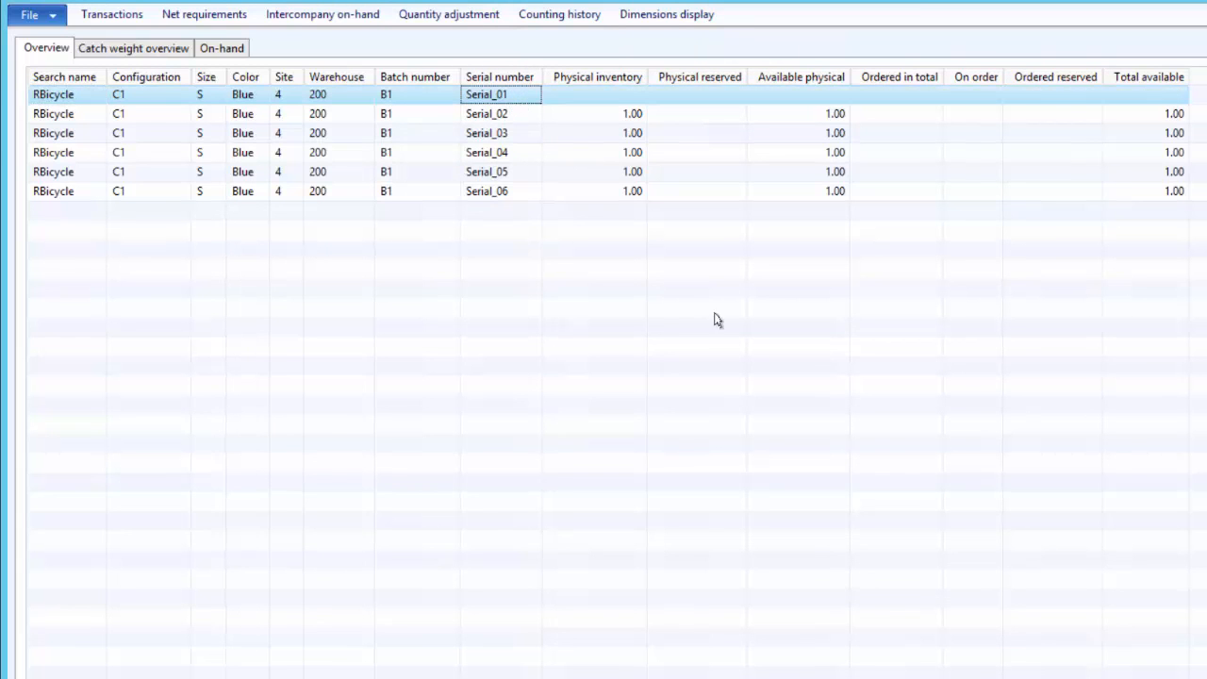
left_click(1155, 676)
Create a vendor invoice for the returned R-Bicycle numbered Credited, described as Money is sent back, and post it
left_click(693, 262)
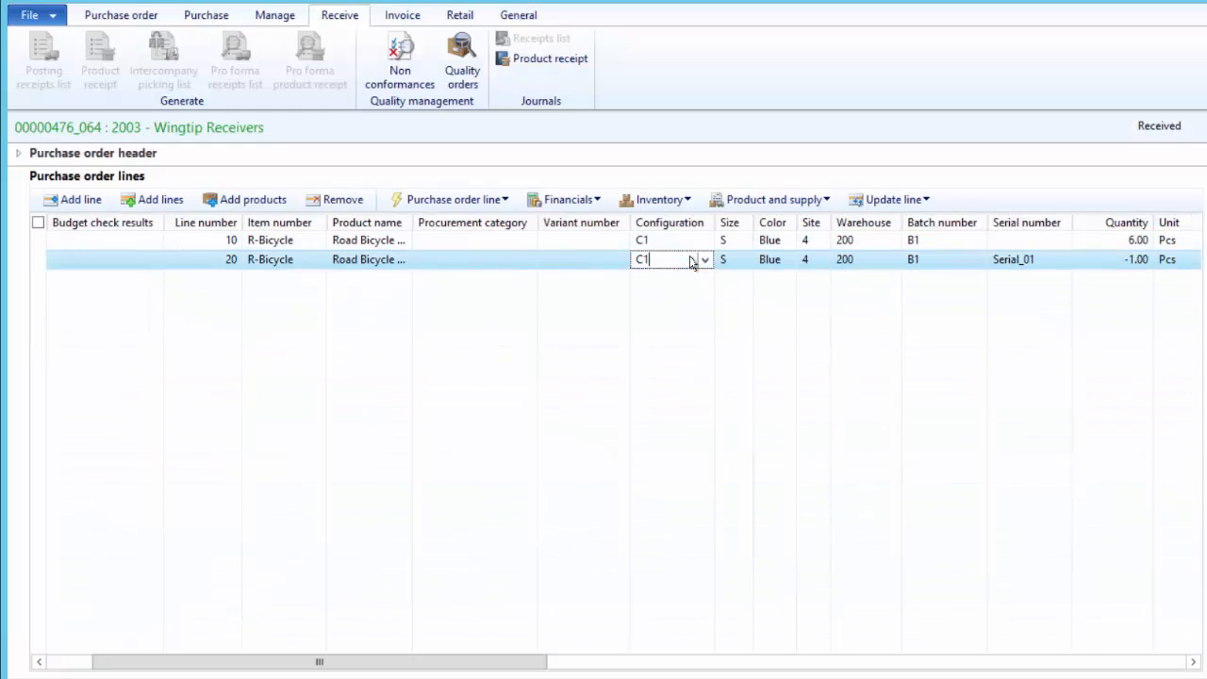
left_click(597, 261)
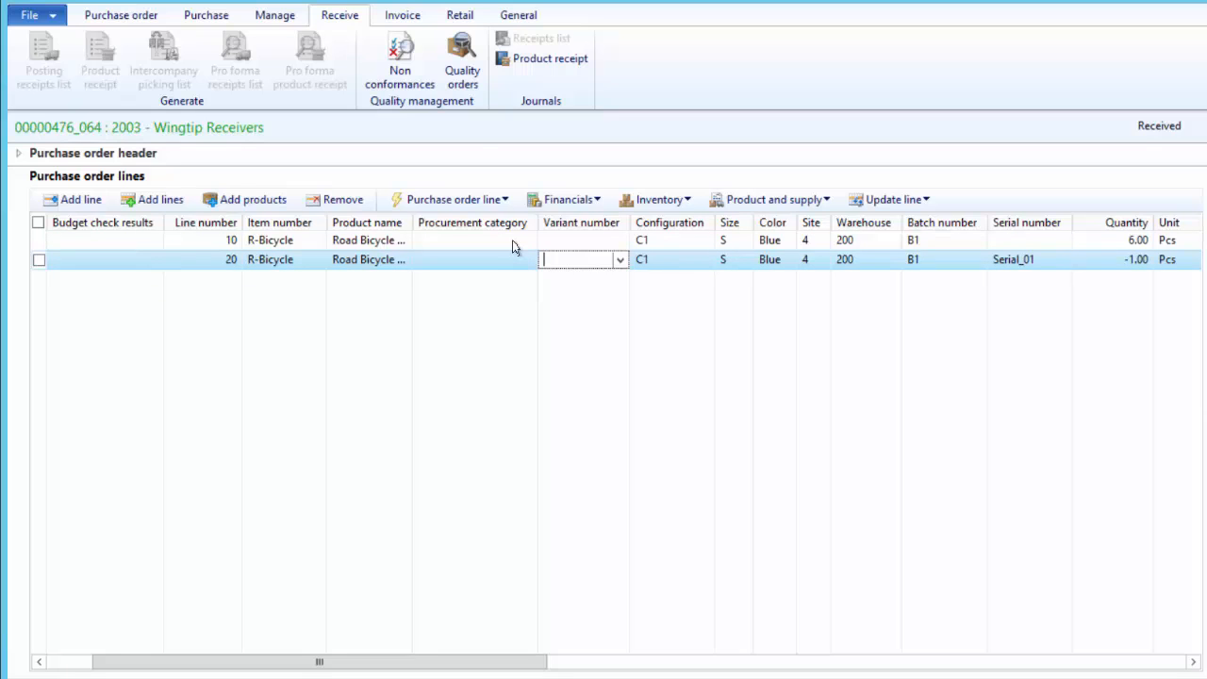
left_click(402, 15)
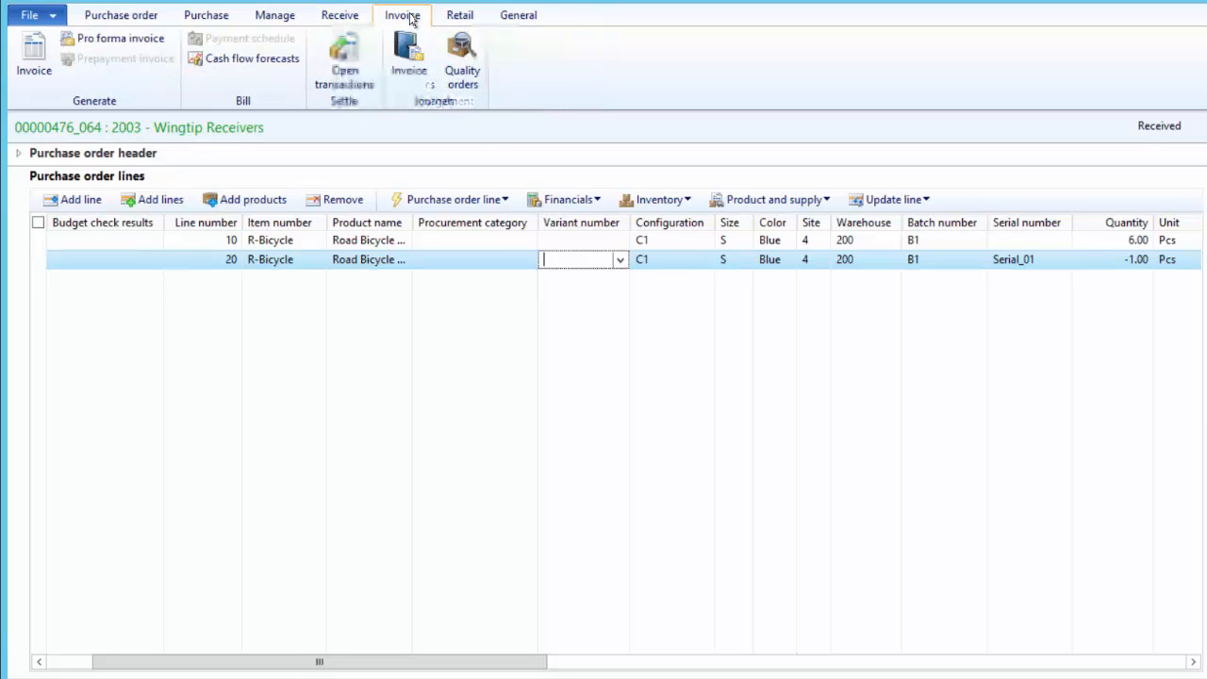
left_click(30, 62)
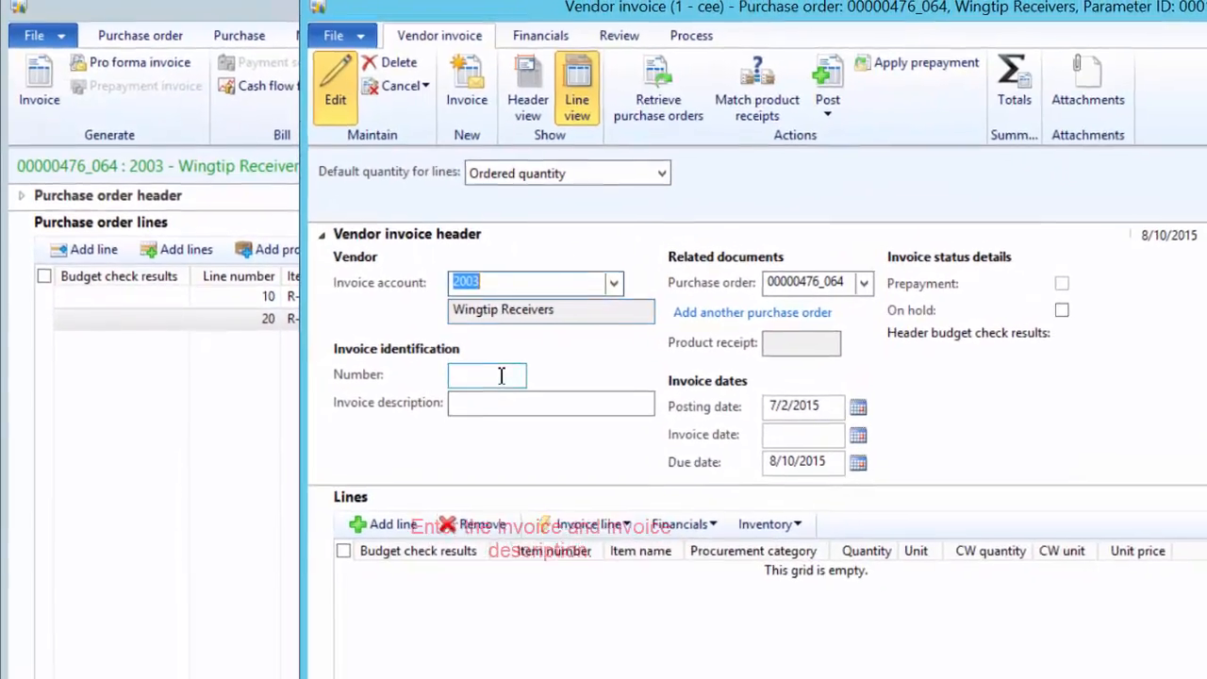
left_click(494, 359)
type("Credited")
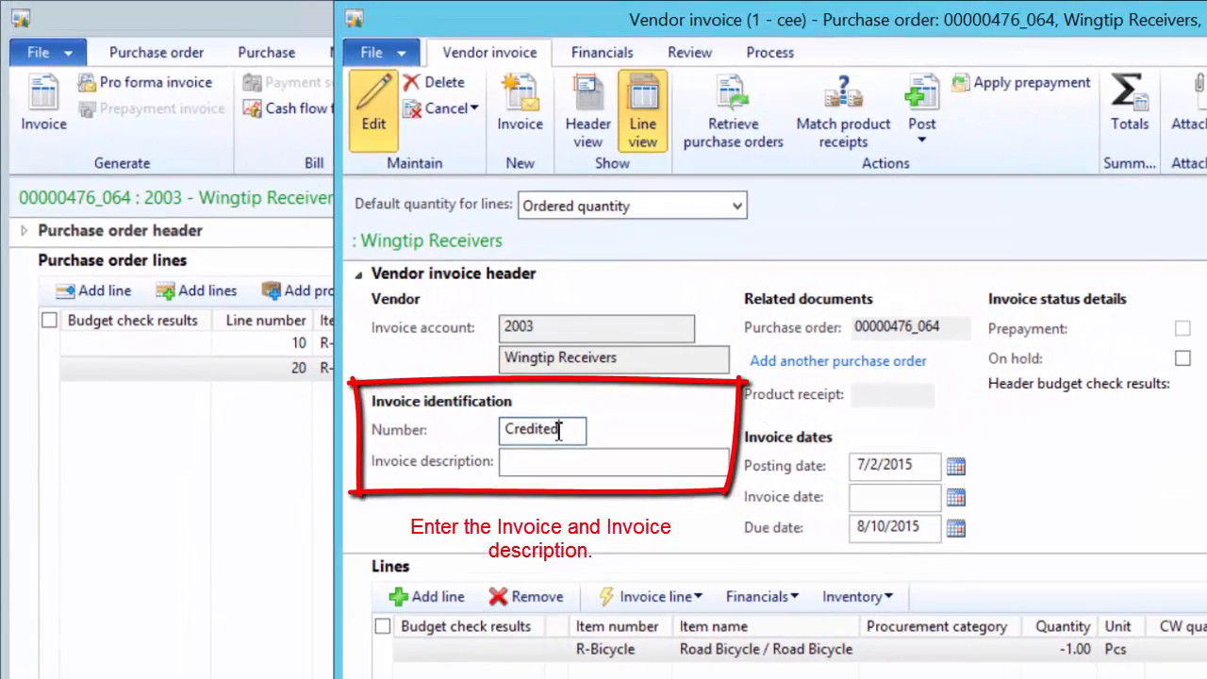
key("Tab")
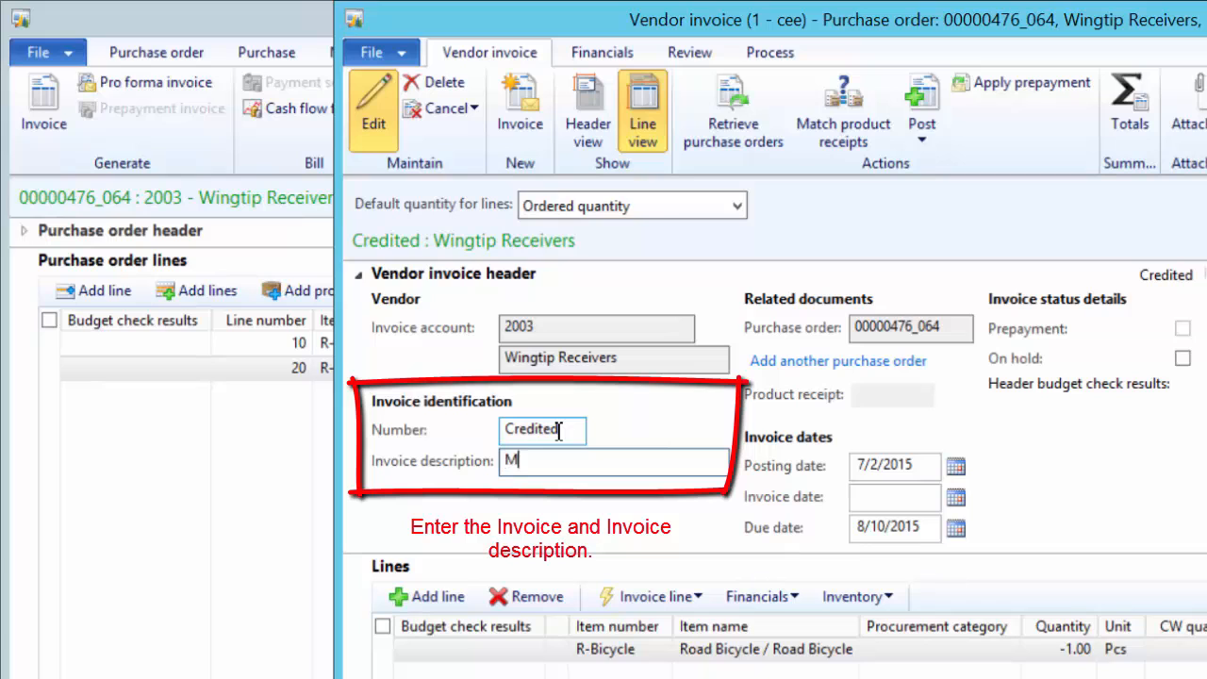
type("Money is sent back")
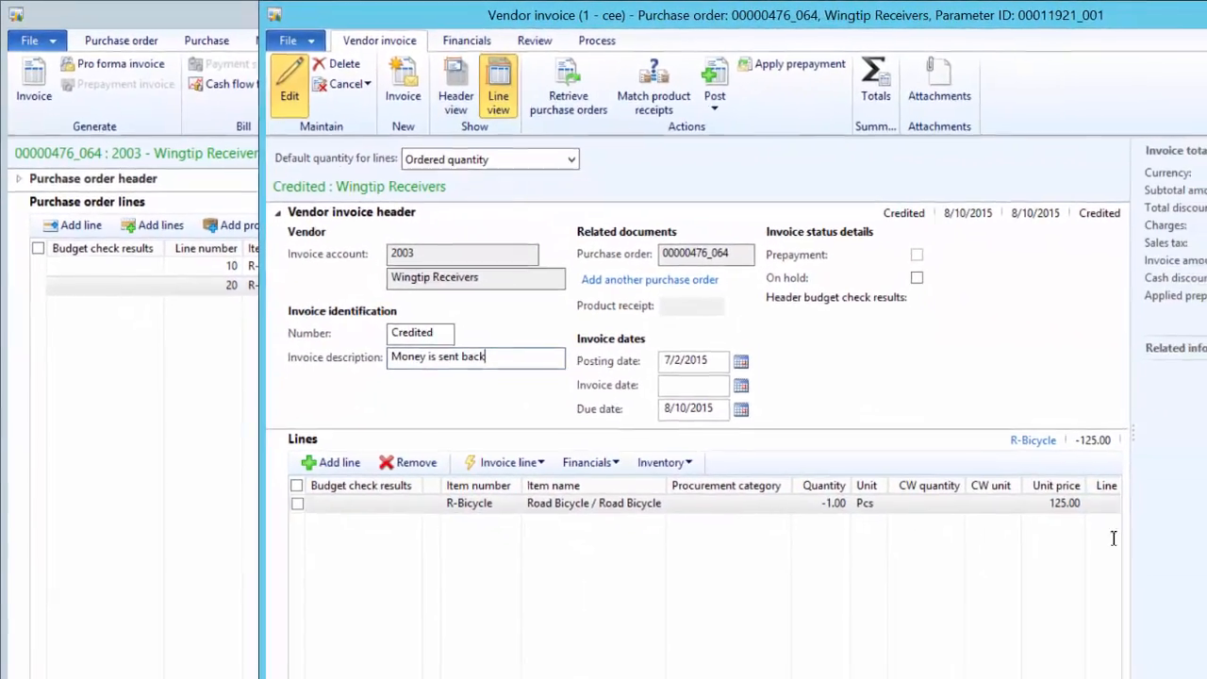
left_click(655, 97)
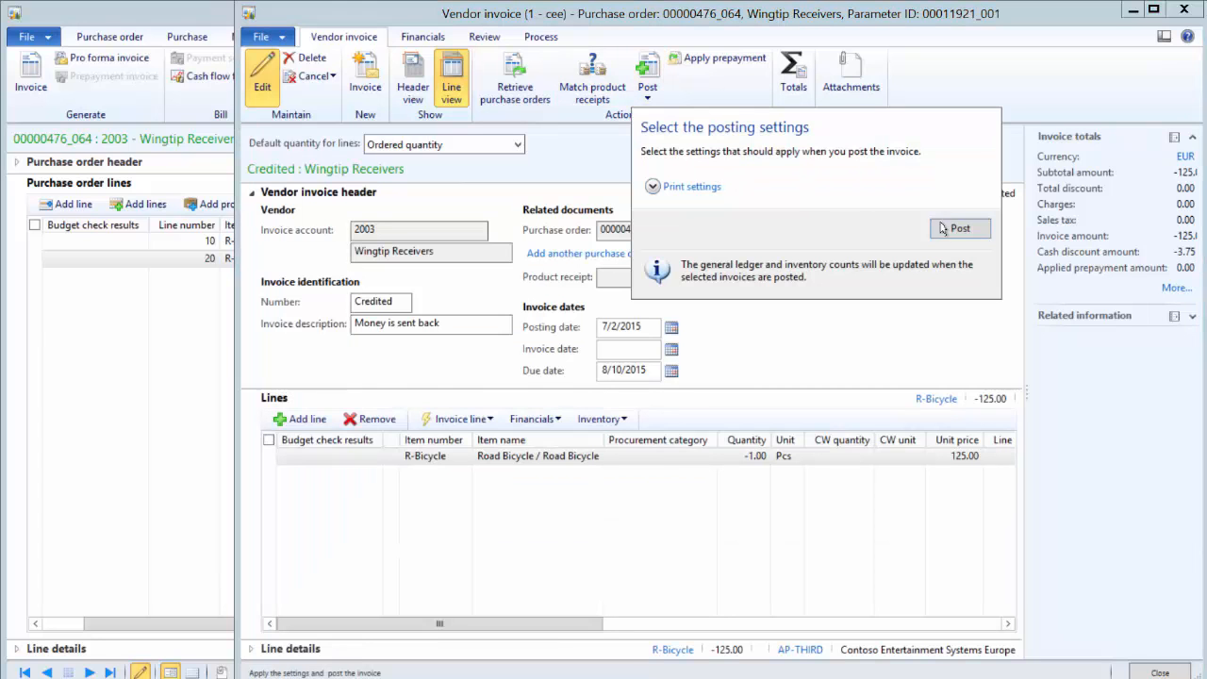
left_click(933, 229)
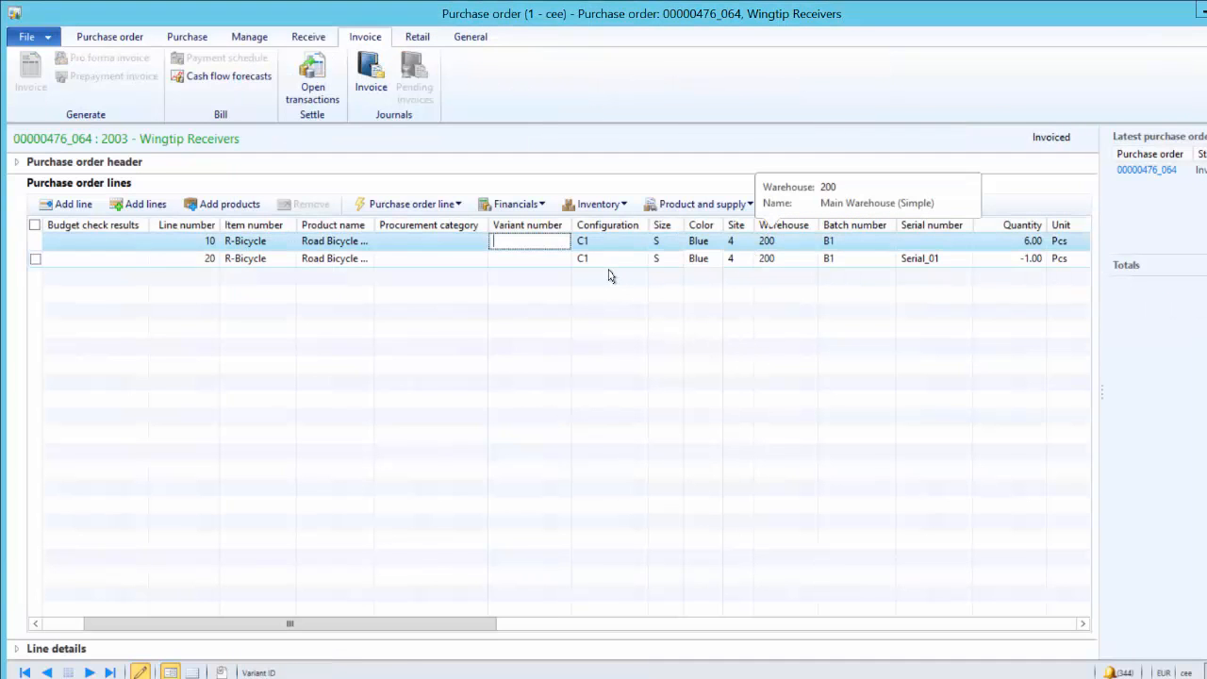
Start a new purchase order for the vendor Wingtip Receivers
left_click(618, 260)
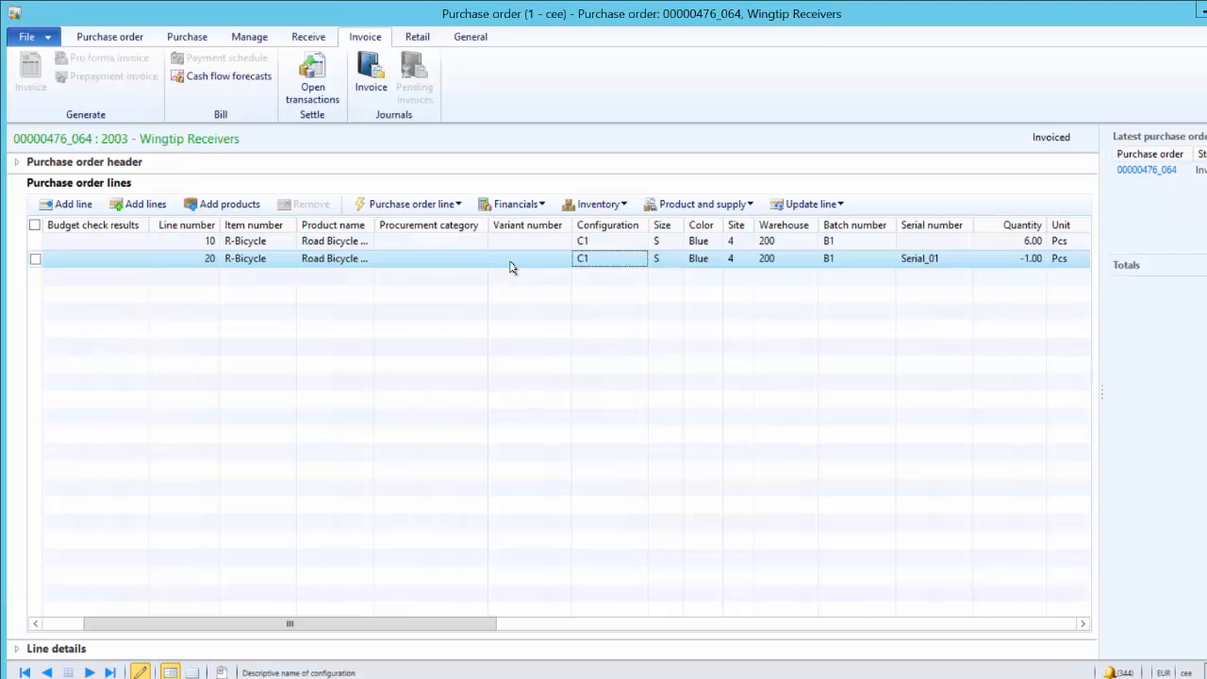
left_click(191, 37)
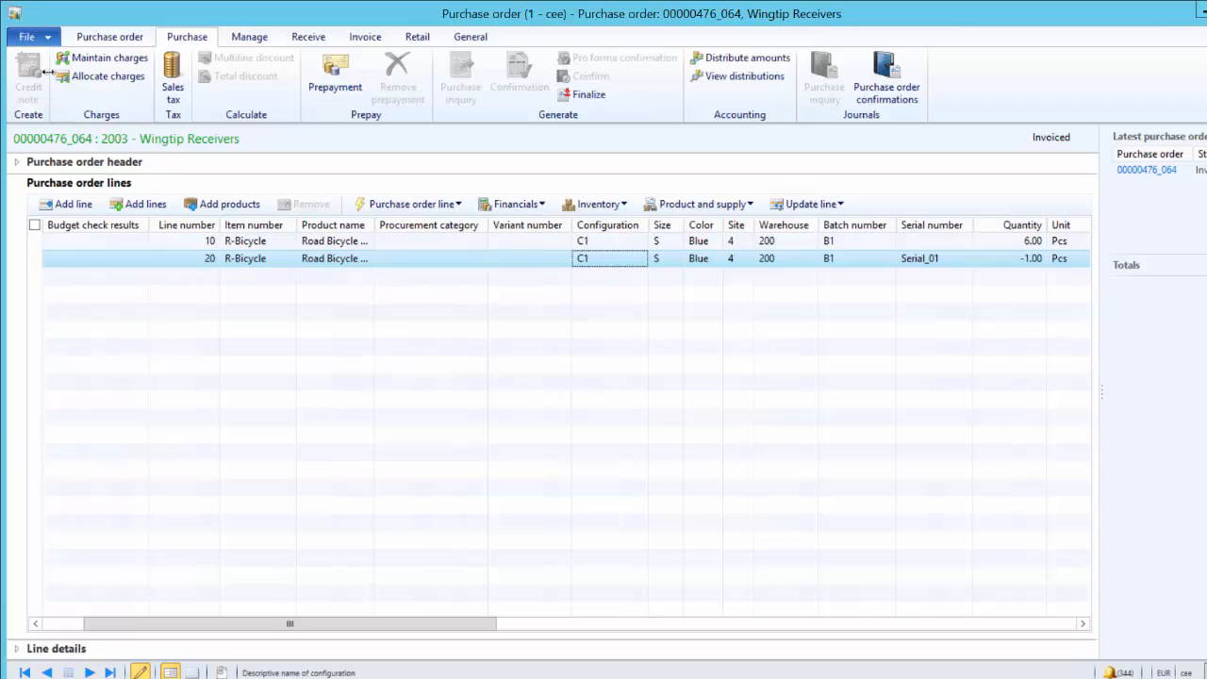
left_click(94, 40)
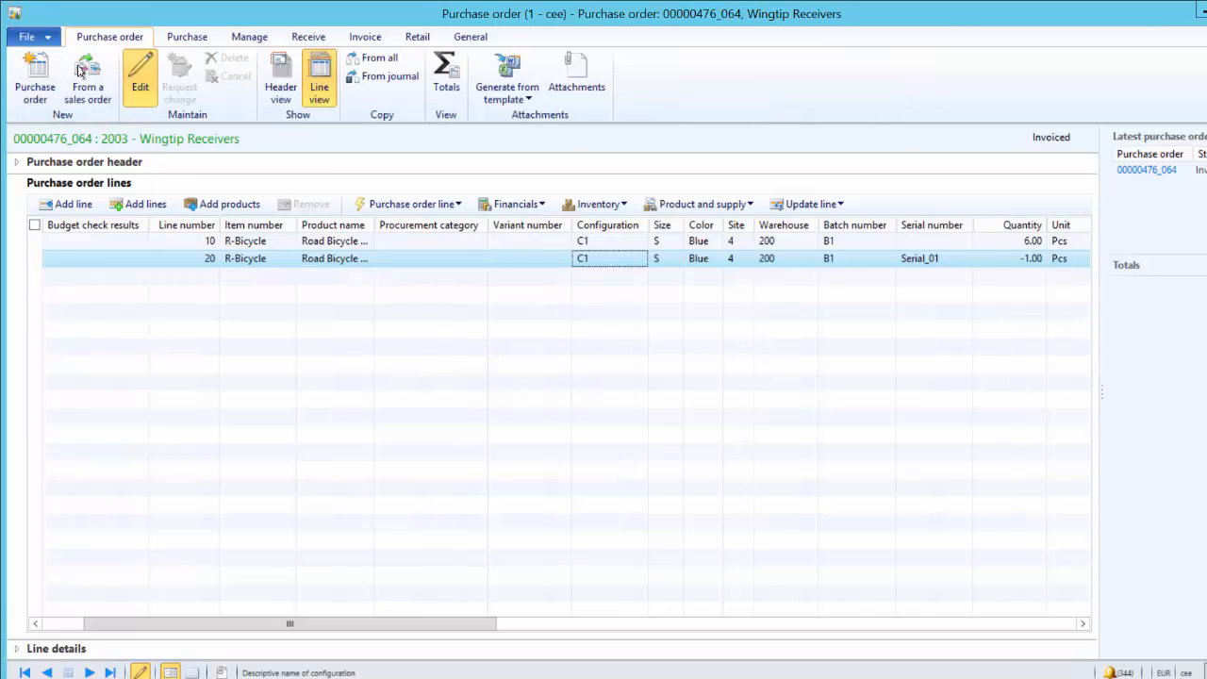
left_click(35, 75)
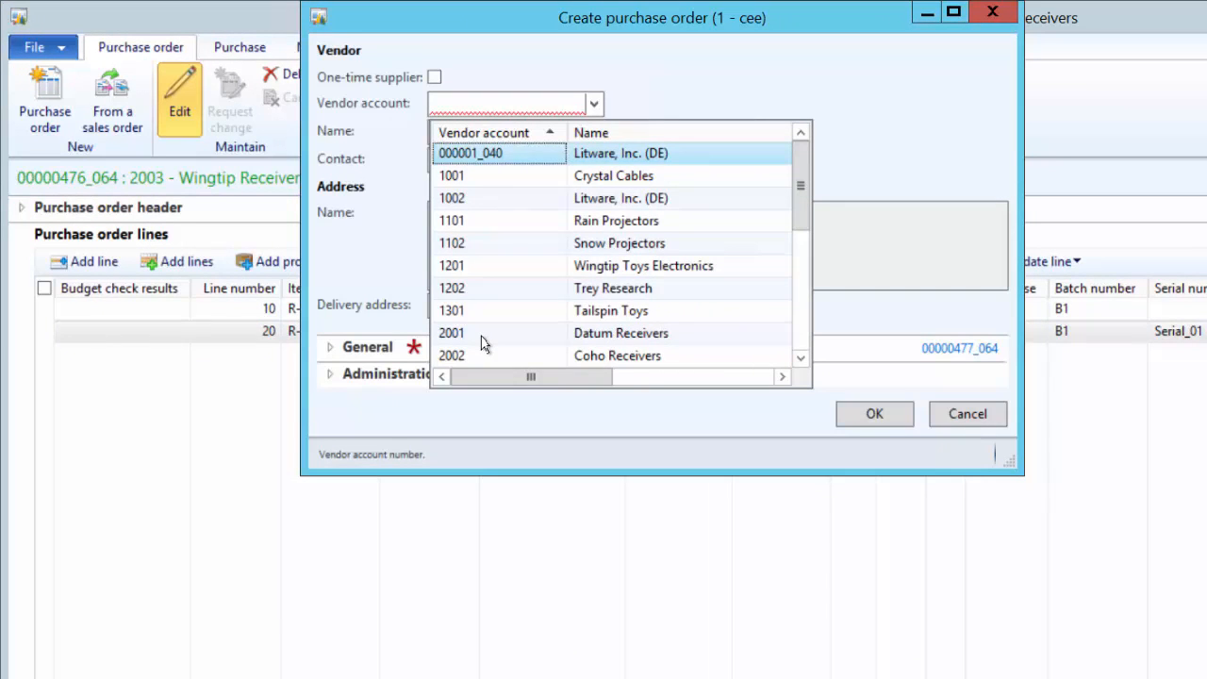
scroll(481, 337, "down", 1)
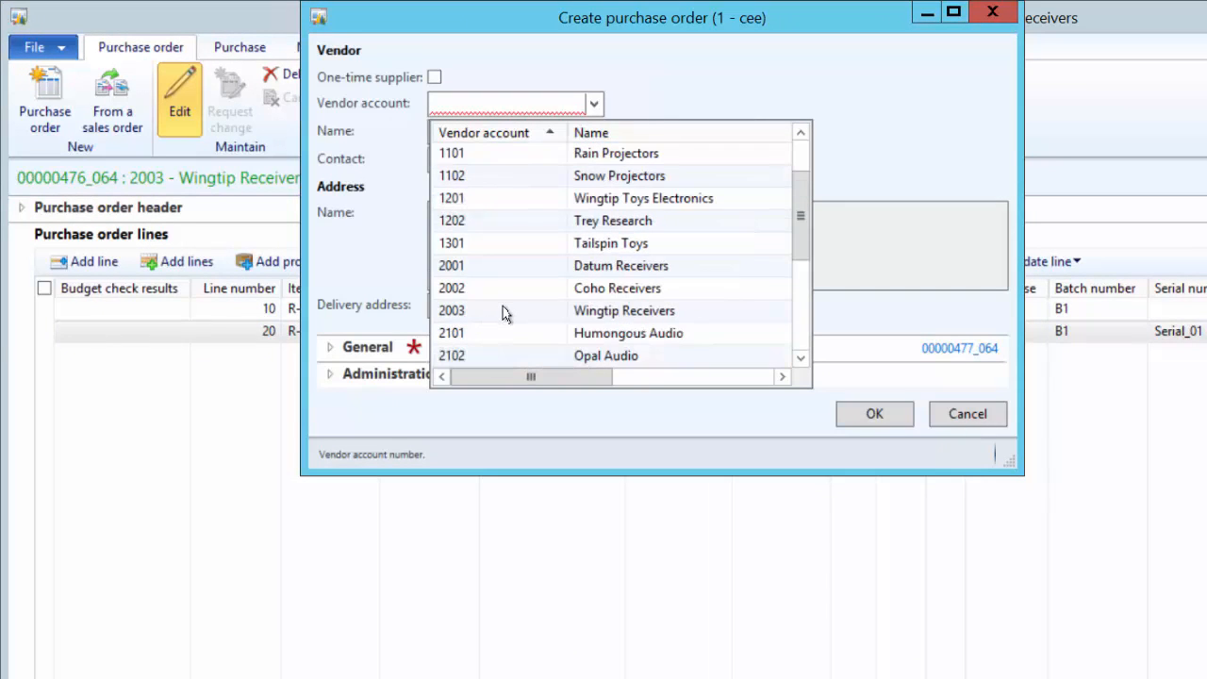
left_click(503, 313)
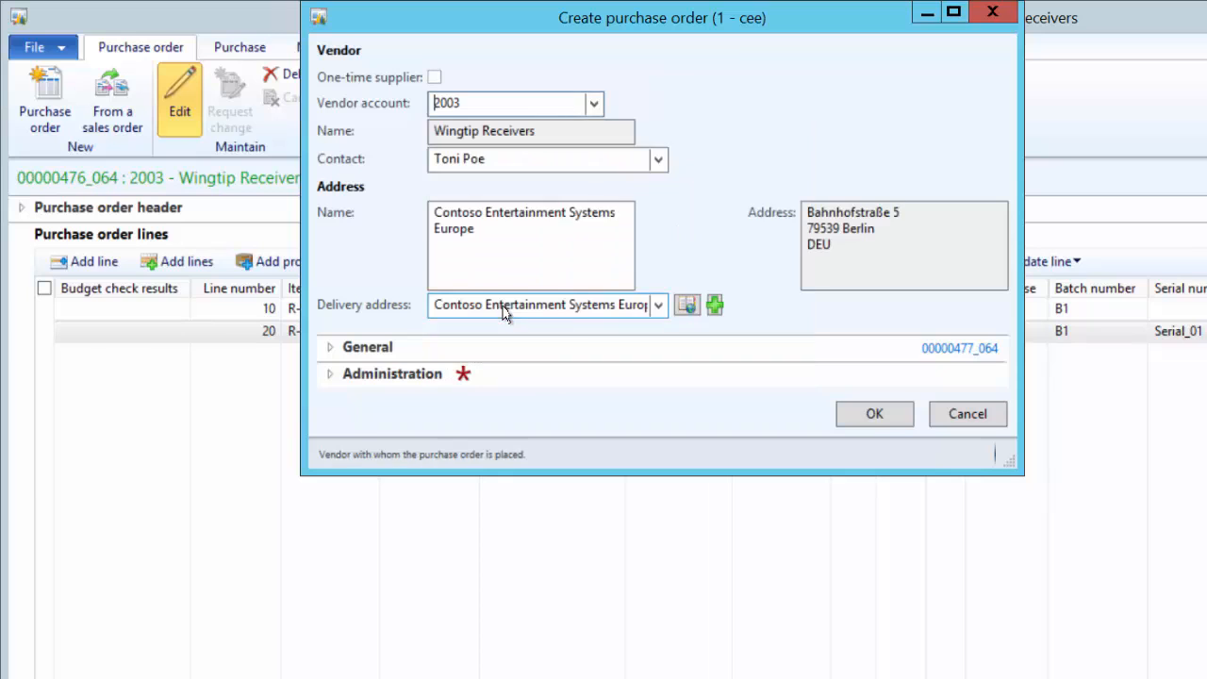
Set the new order's purchase type to Returned order, enter its RMA number, and create the order
left_click(332, 352)
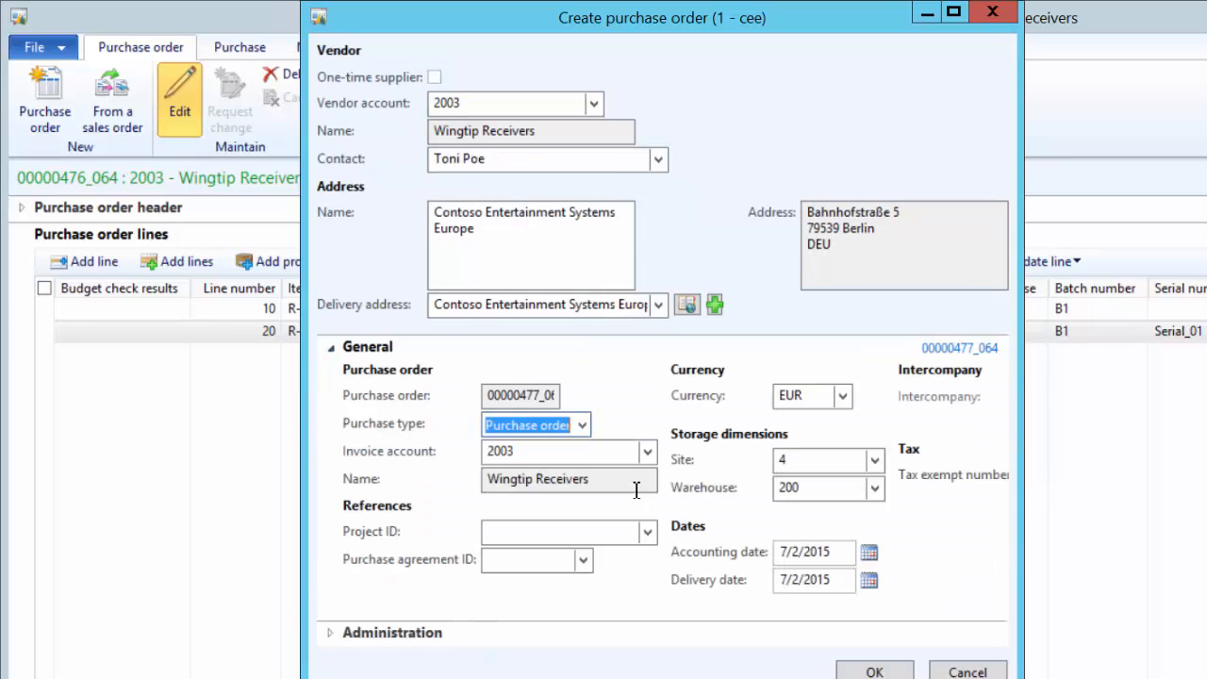
left_click(581, 426)
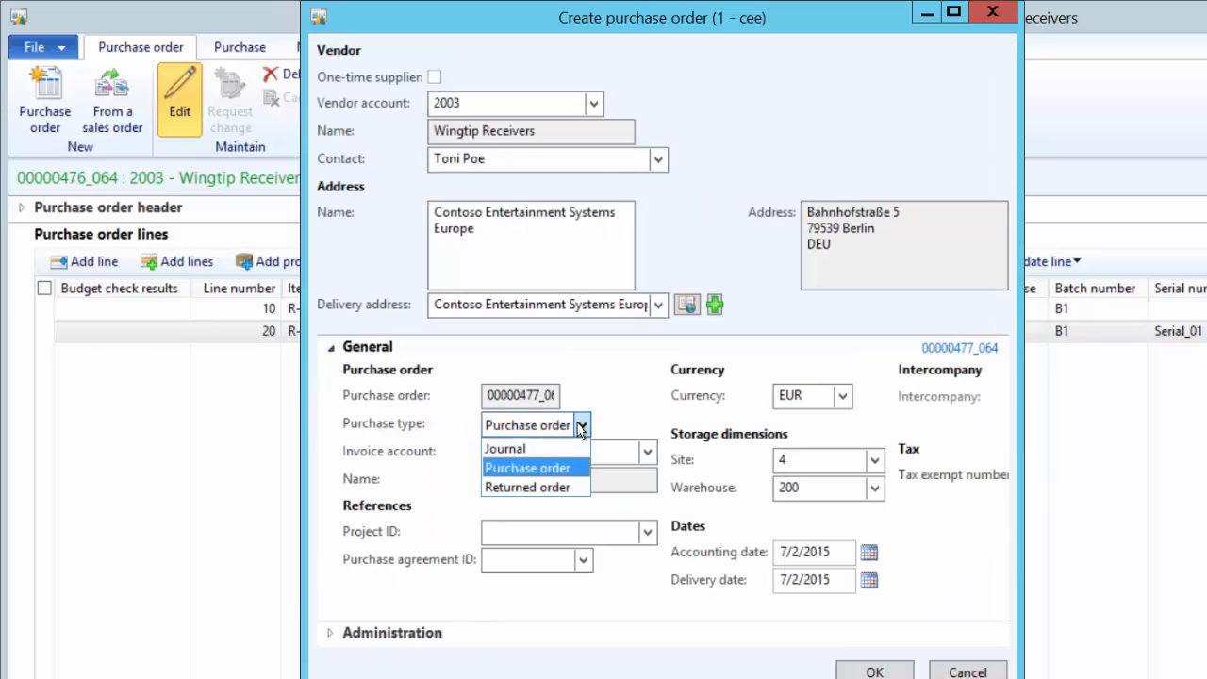
left_click(537, 486)
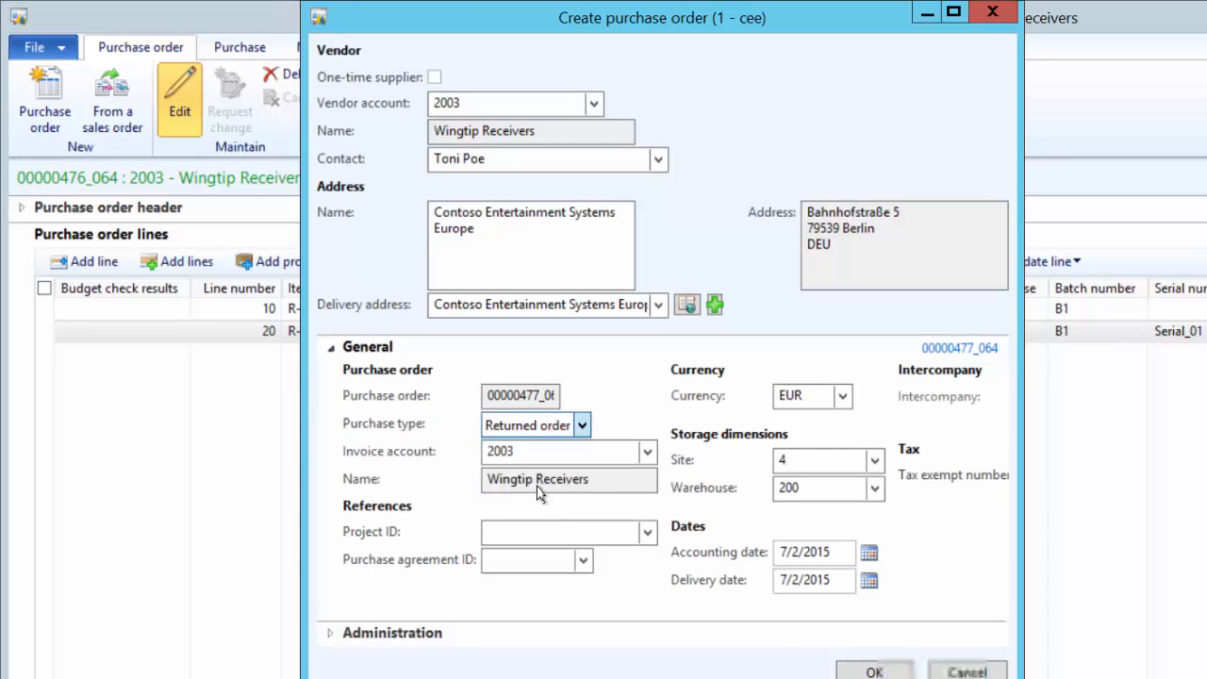
left_click(538, 532)
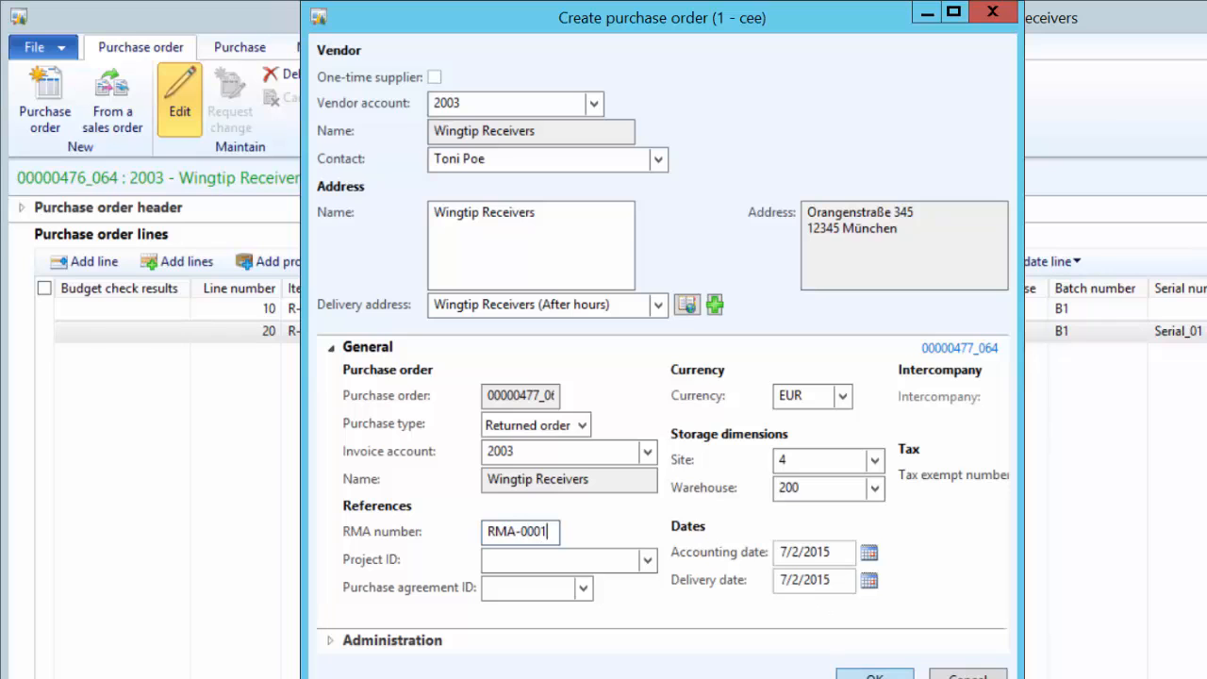
left_click(875, 675)
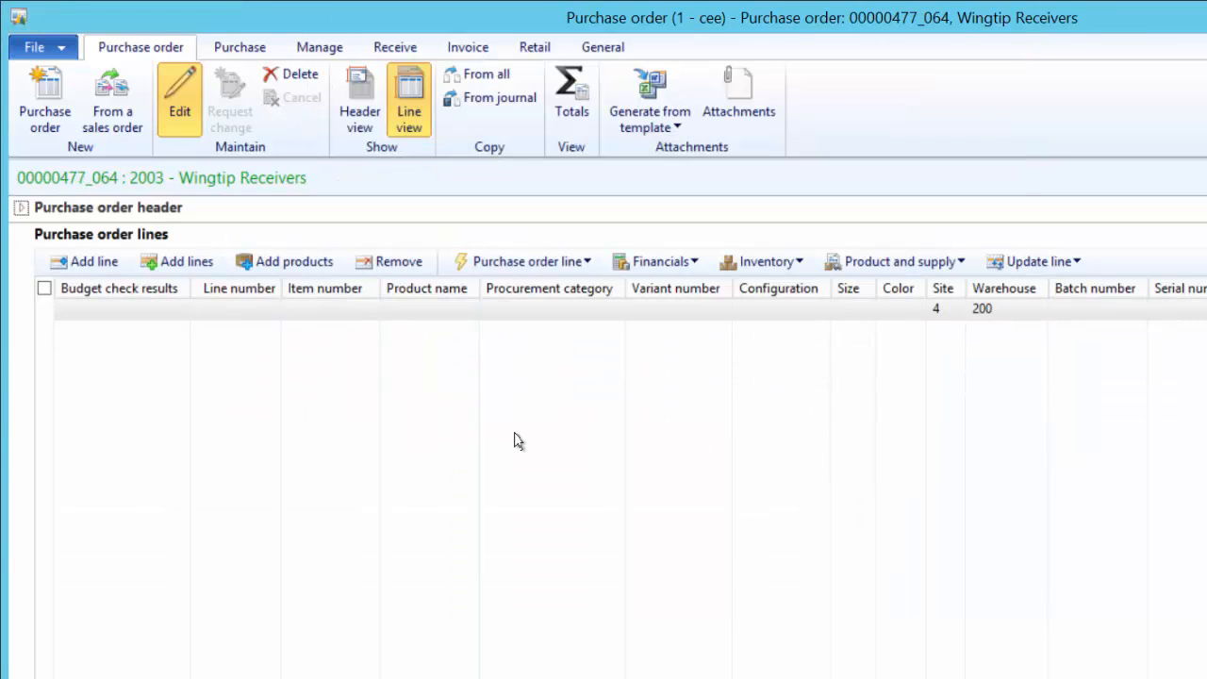
Create a credit note from Invoice-01 for the R-Bicycle line with a quantity of 2
left_click(242, 47)
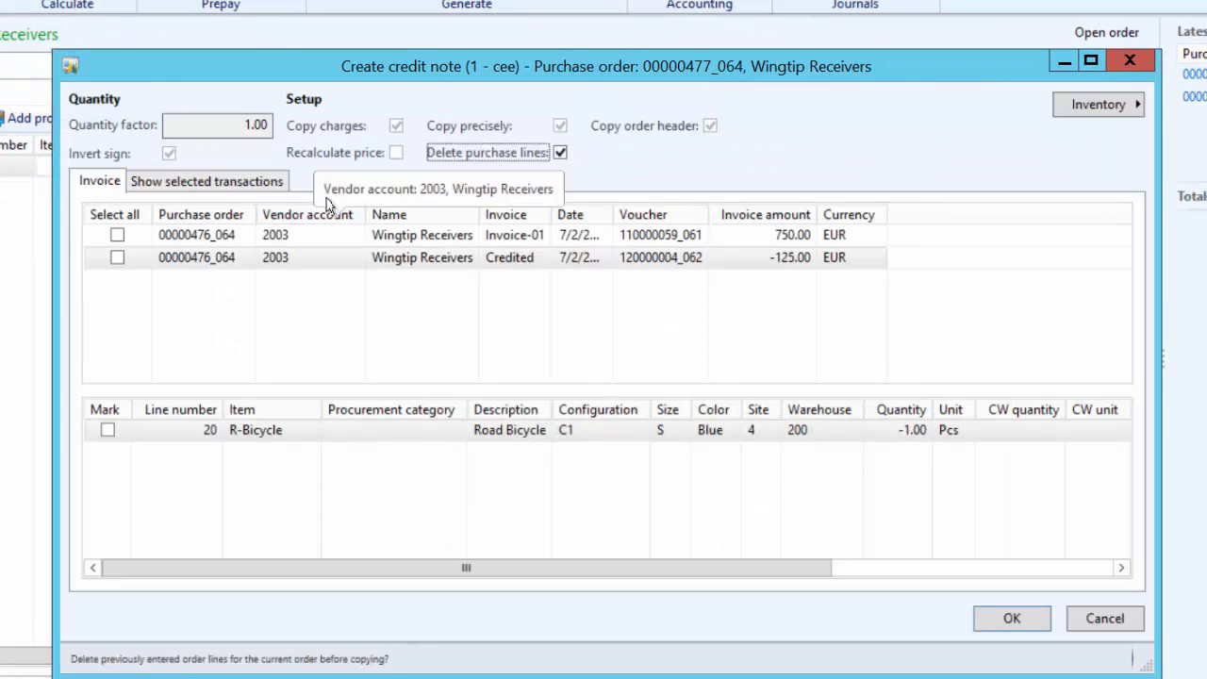
left_click(311, 238)
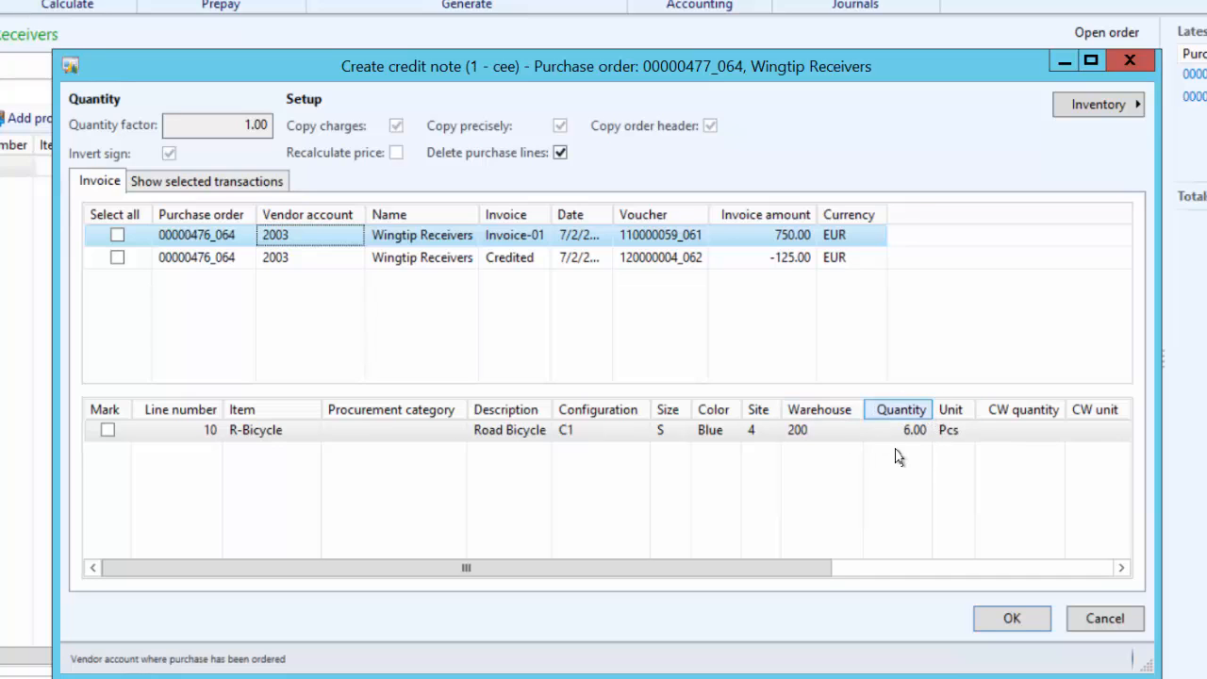
left_click(117, 235)
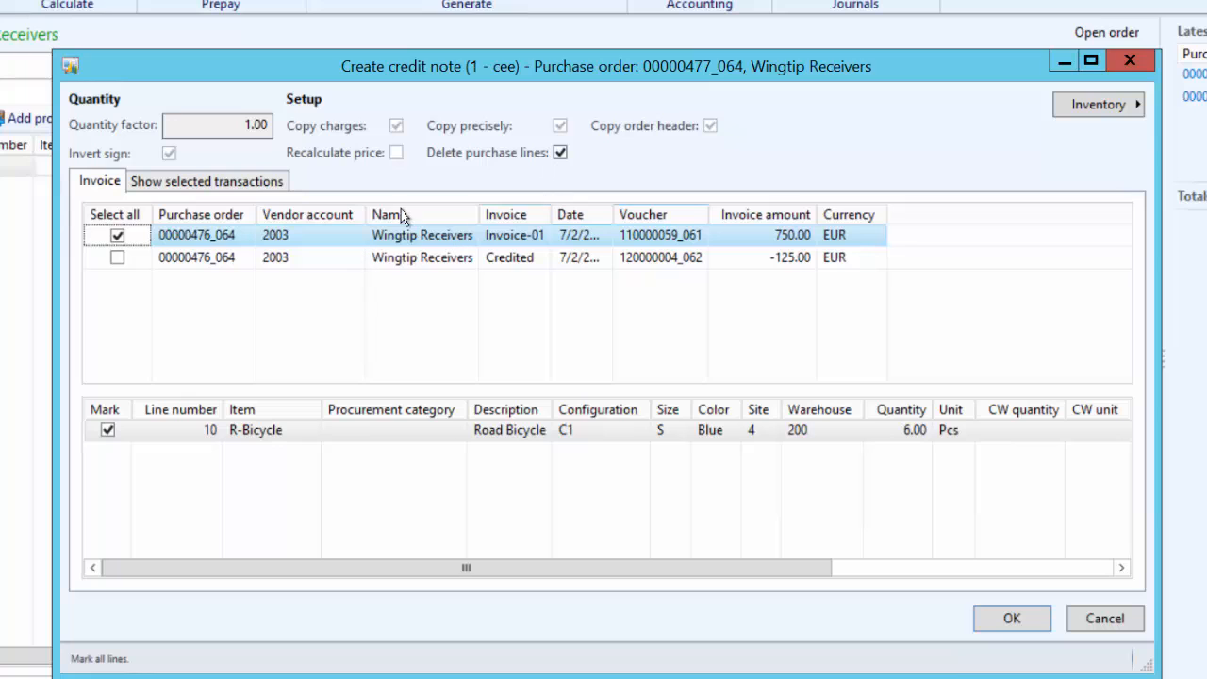
left_click(886, 431)
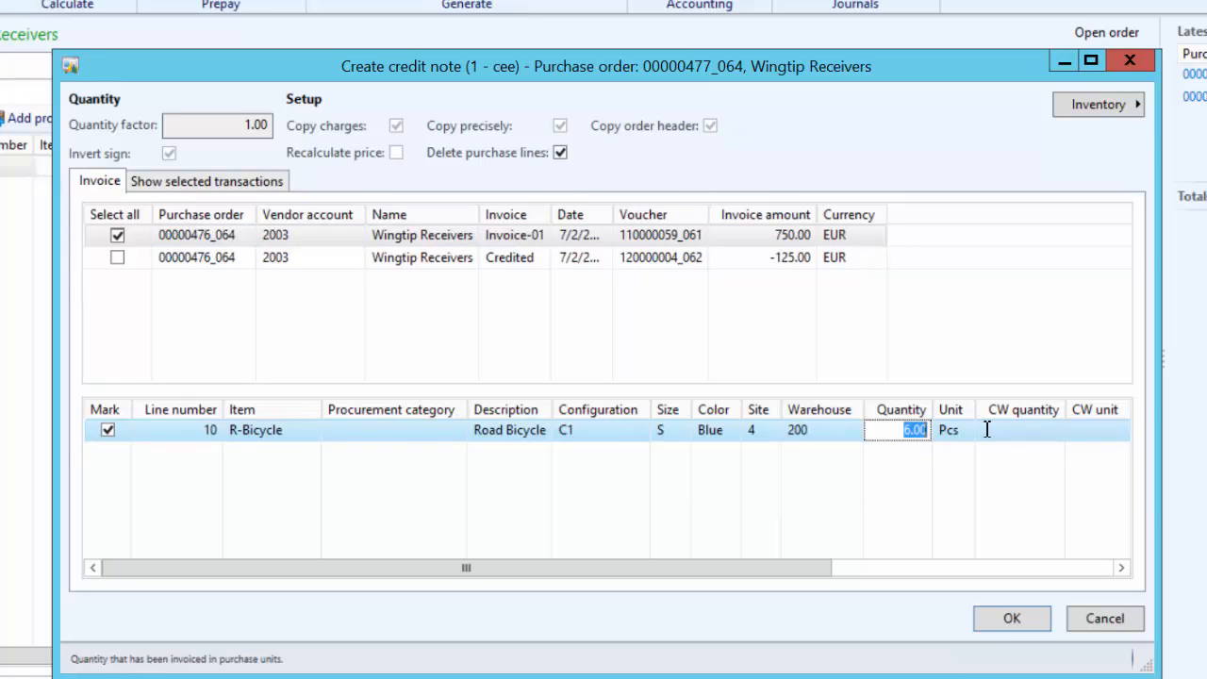
type("2")
key("Tab")
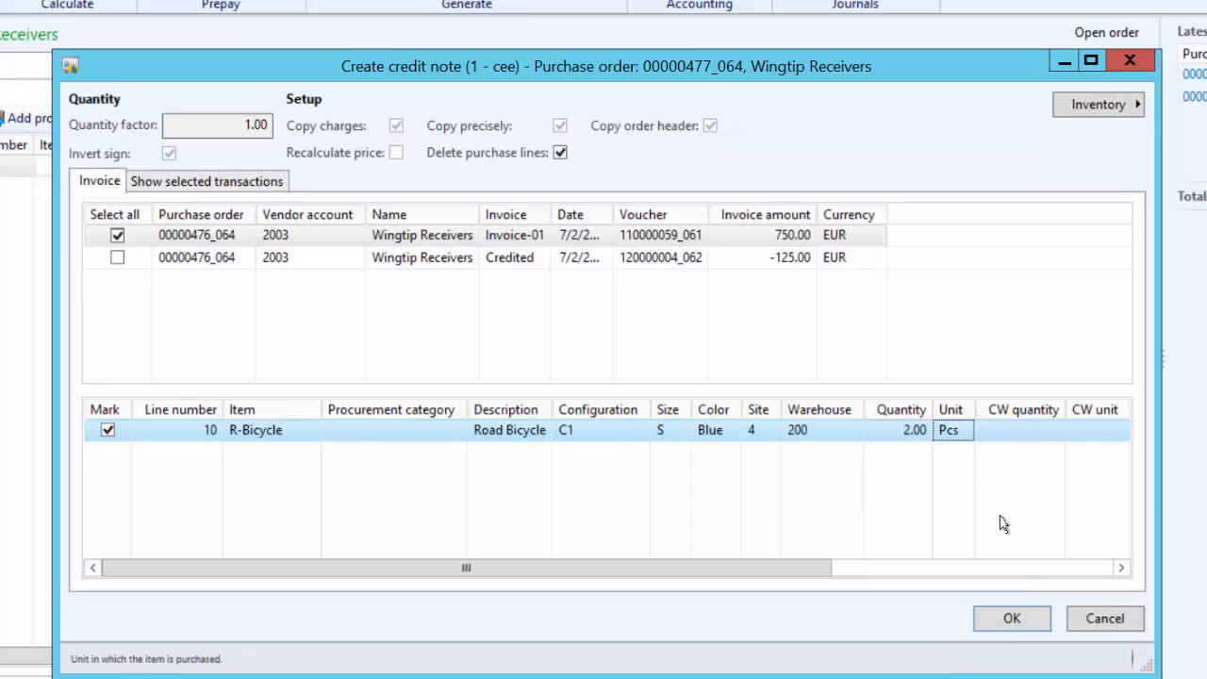
left_click(1006, 619)
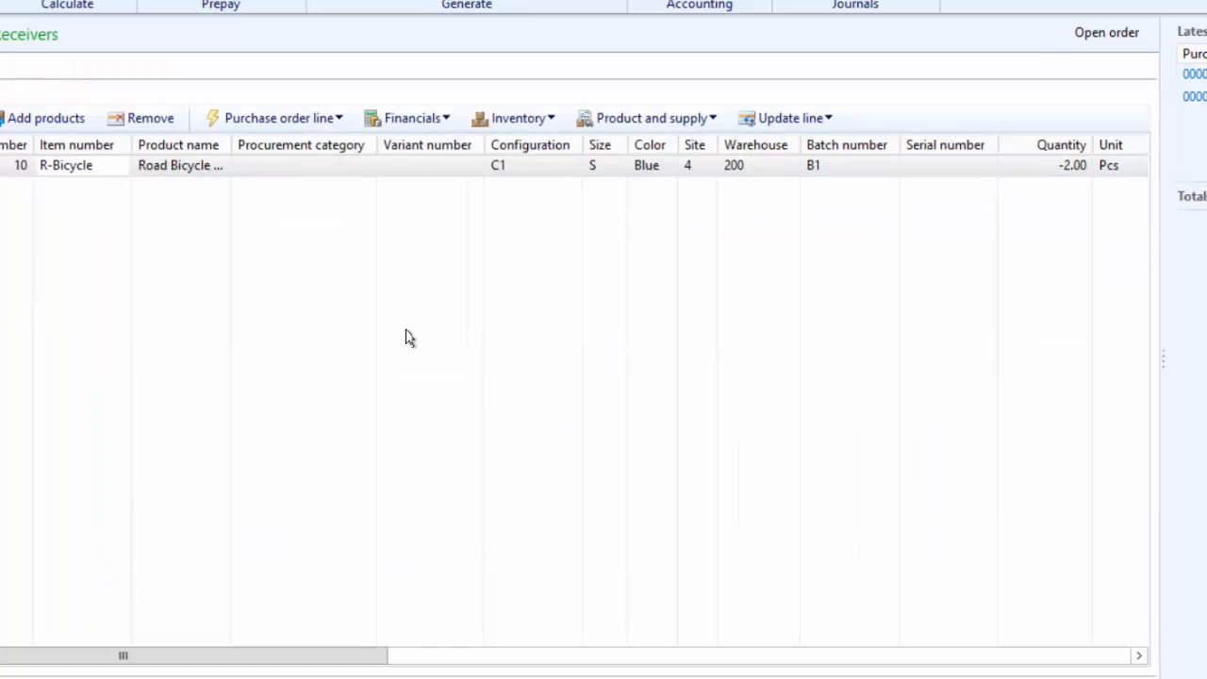
Open picking for the R-Bicycle return line and add both reserved transactions to the picking list updates
left_click(798, 118)
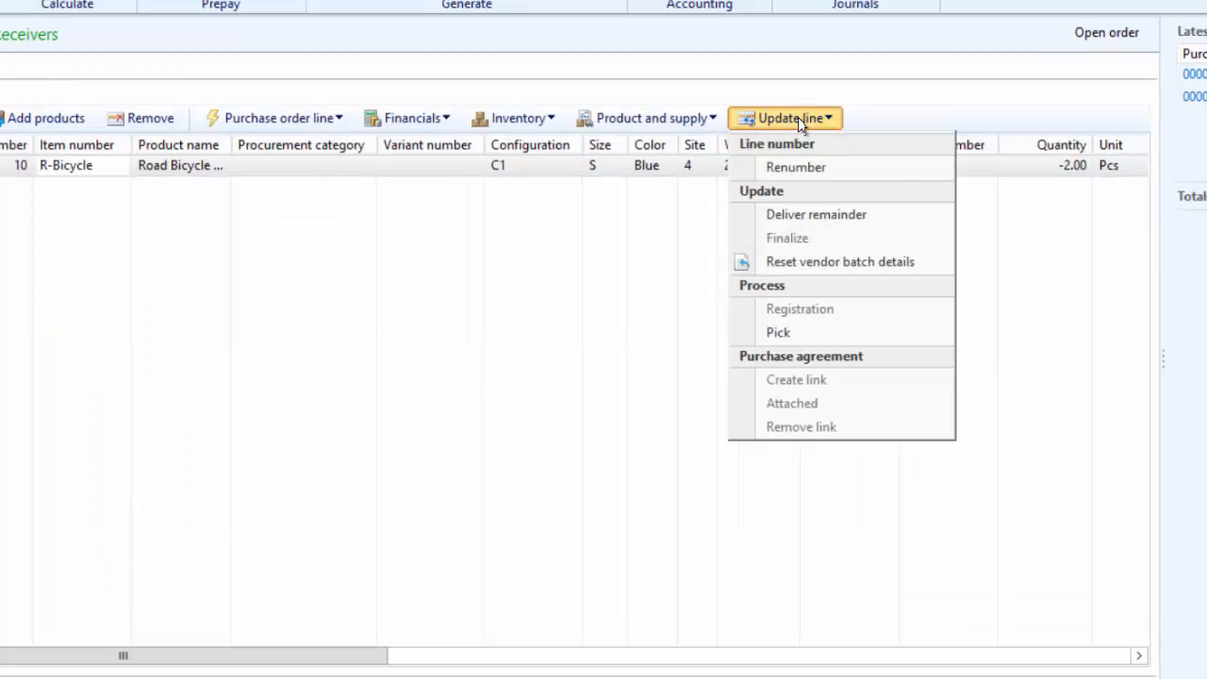
left_click(819, 331)
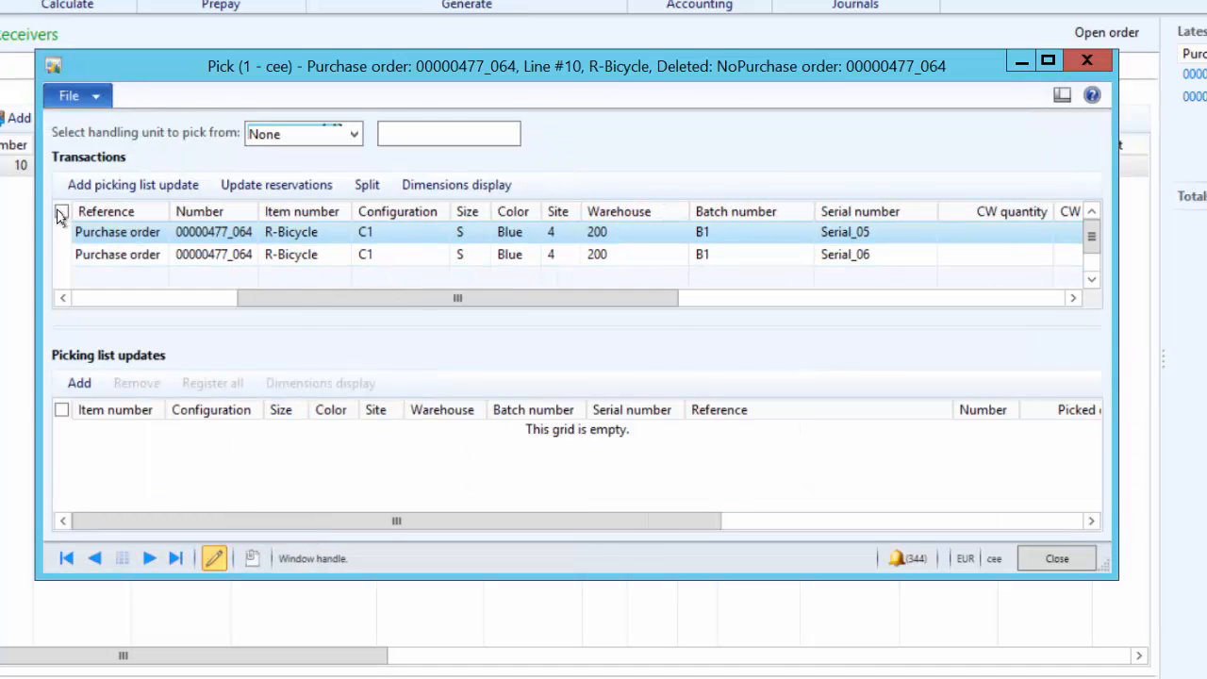
left_click(62, 232)
left_click(63, 254)
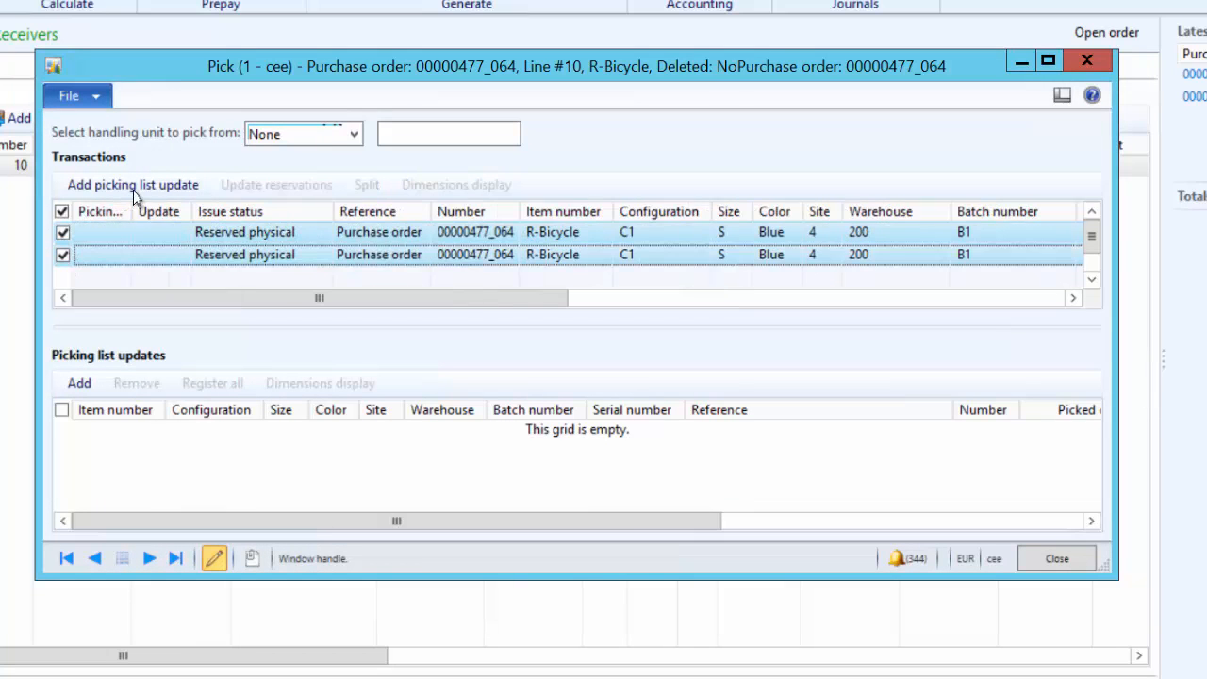
left_click(133, 185)
Set the two picking lines' on-hand serial numbers to Serial_02 and Serial_03, and register all picking updates
left_click(678, 430)
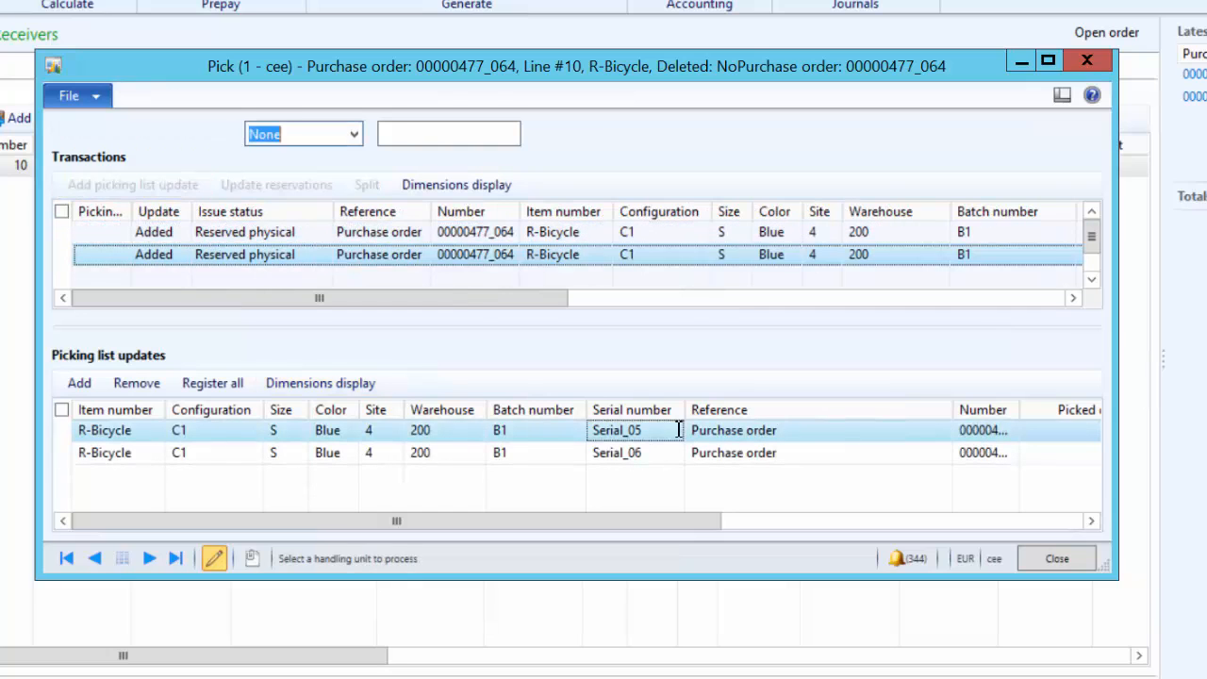
left_click(673, 430)
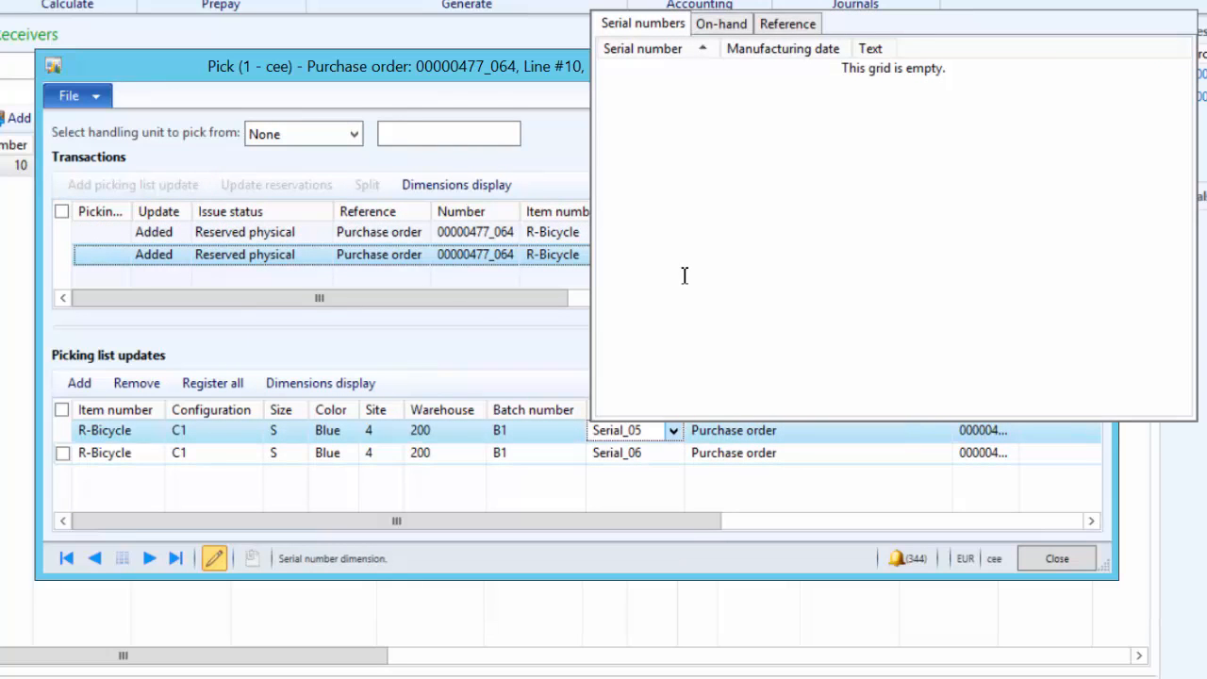
left_click(720, 23)
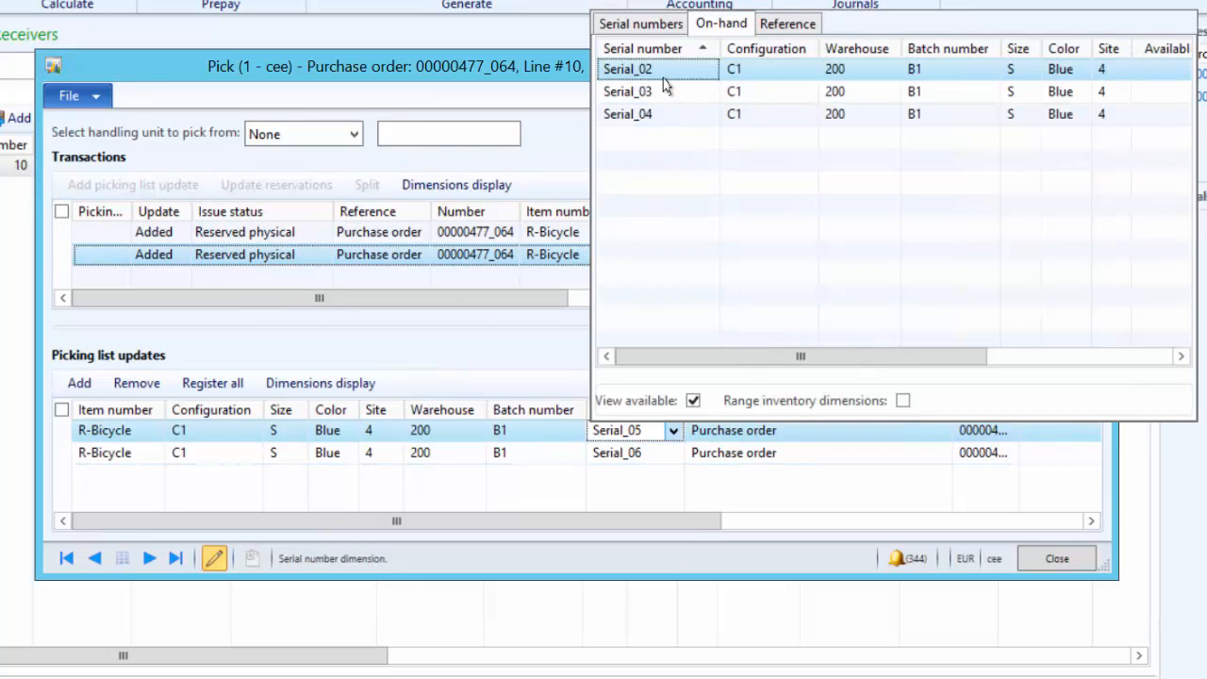
left_click(661, 70)
left_click(664, 454)
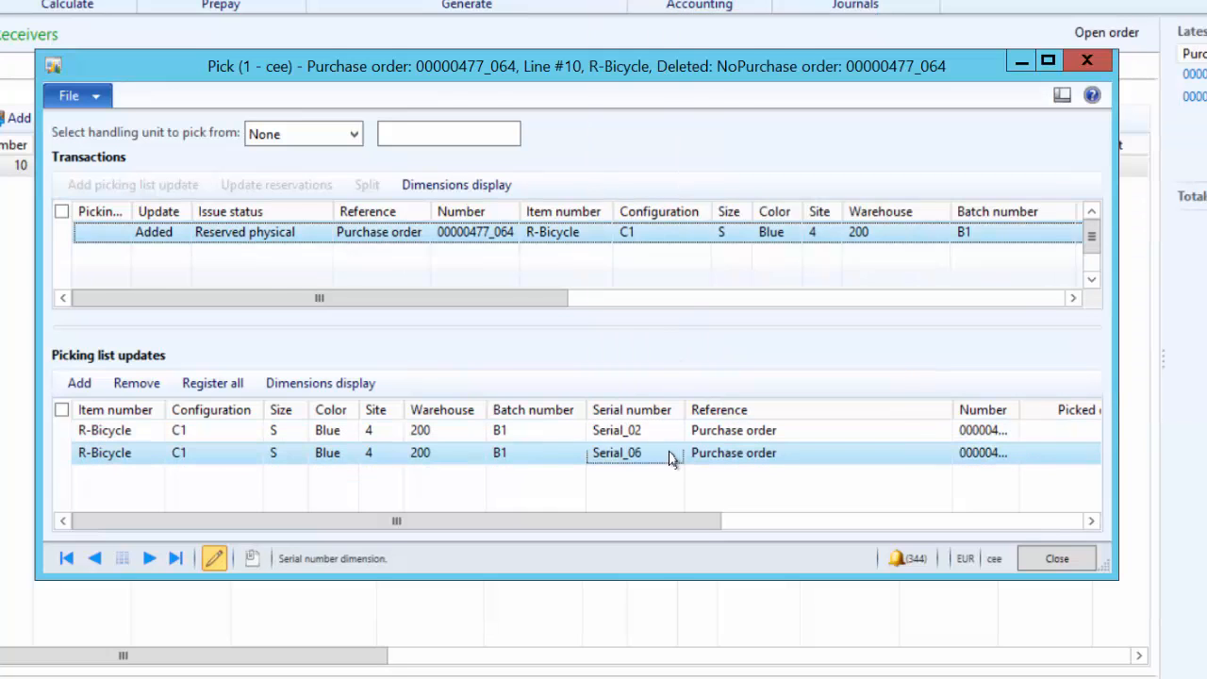
left_click(673, 453)
left_click(587, 117)
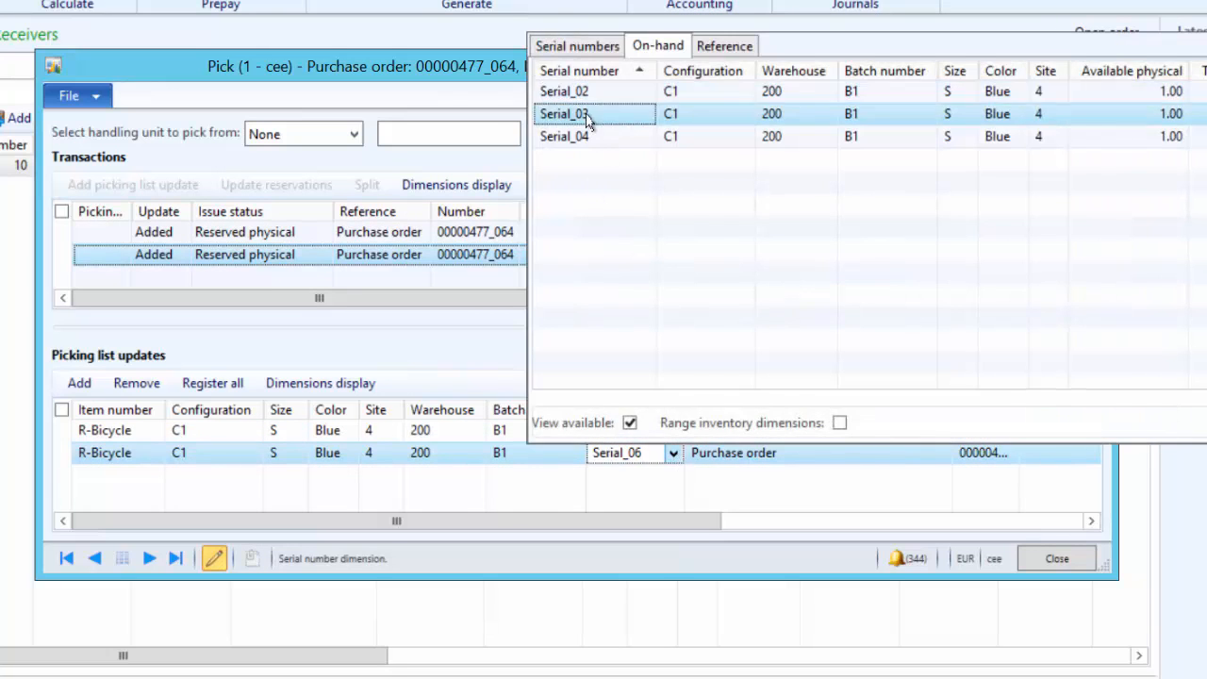
left_click(215, 385)
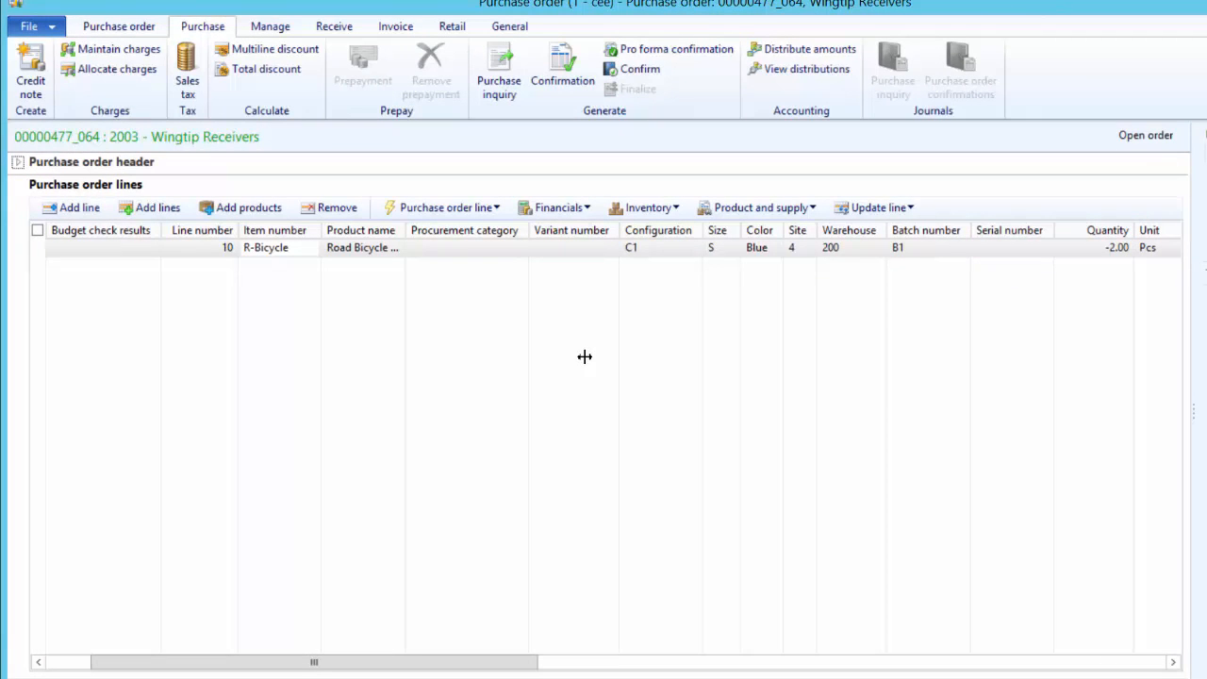
Confirm the returned order and post its product receipt with the number 2Pcssentback
left_click(896, 212)
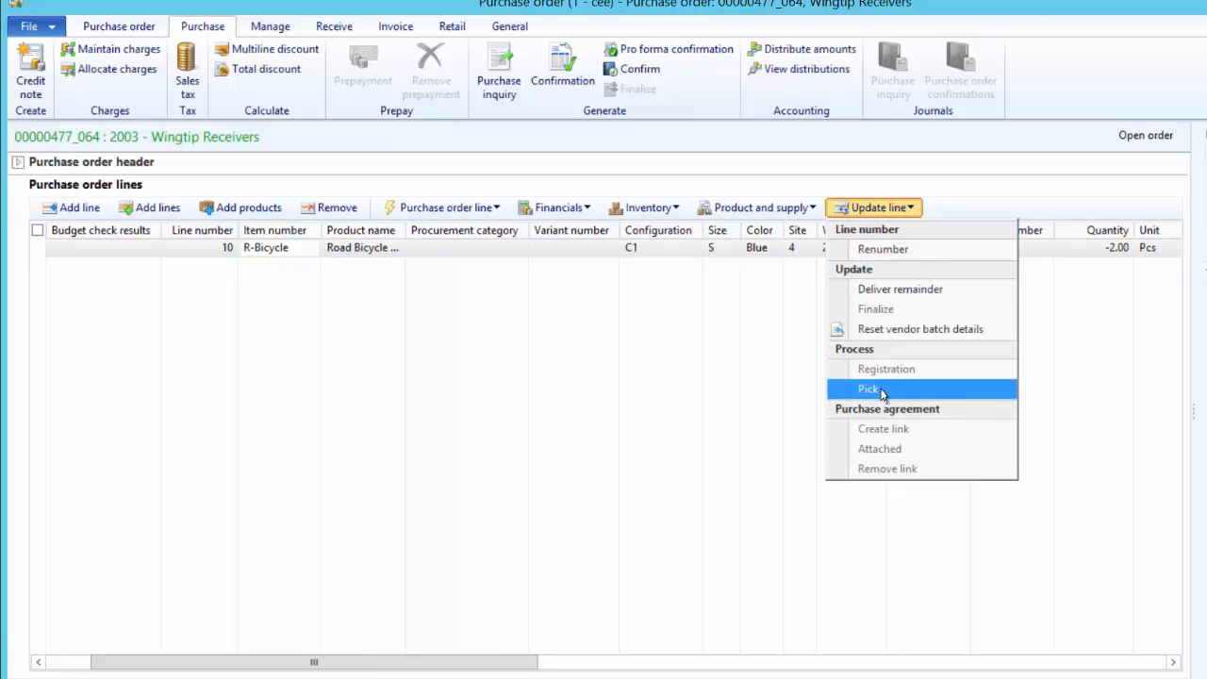
left_click(752, 396)
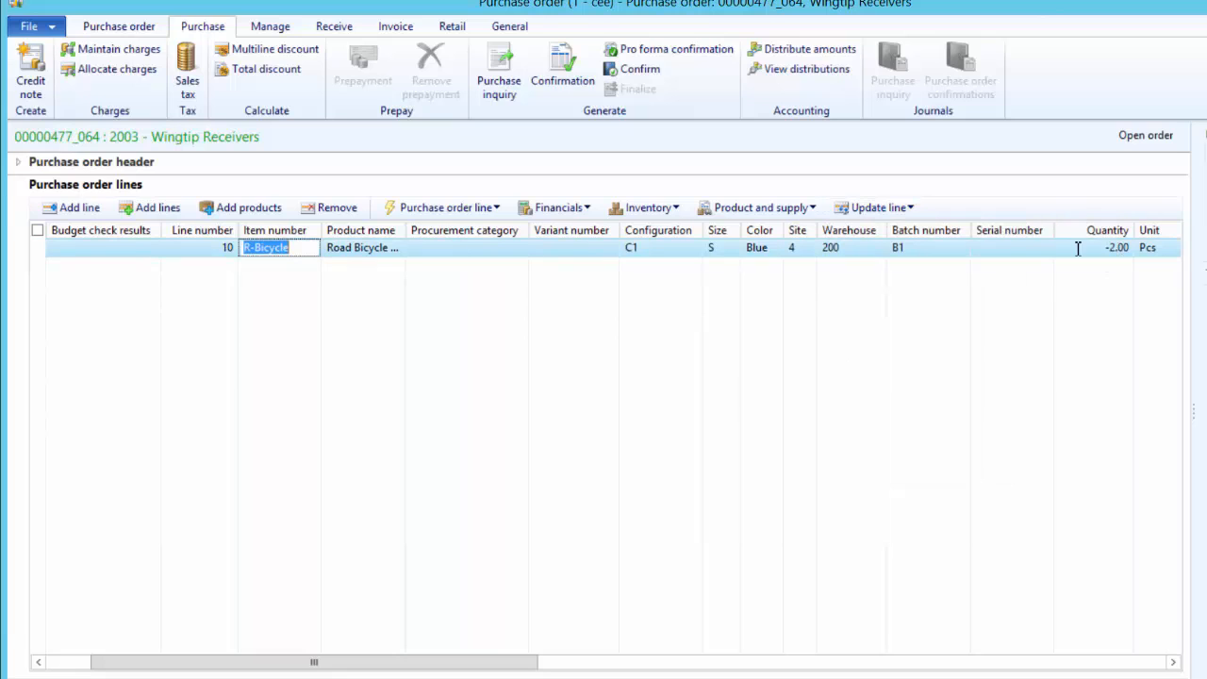
left_click(634, 69)
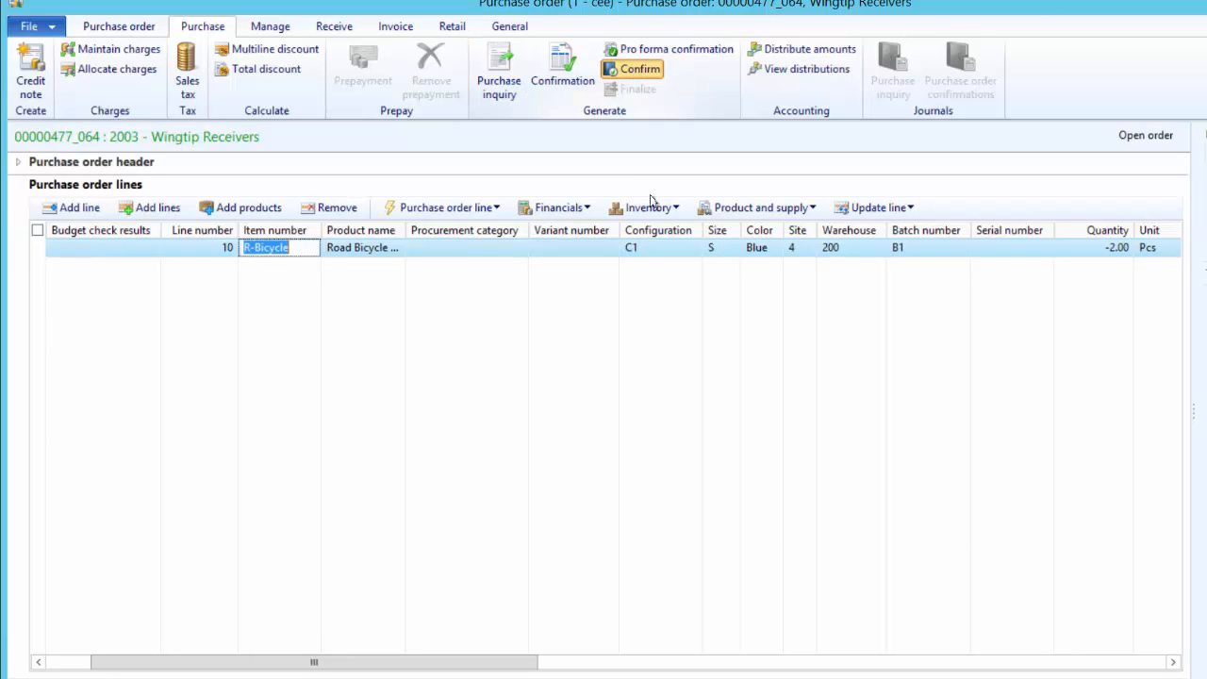
left_click(332, 25)
left_click(98, 75)
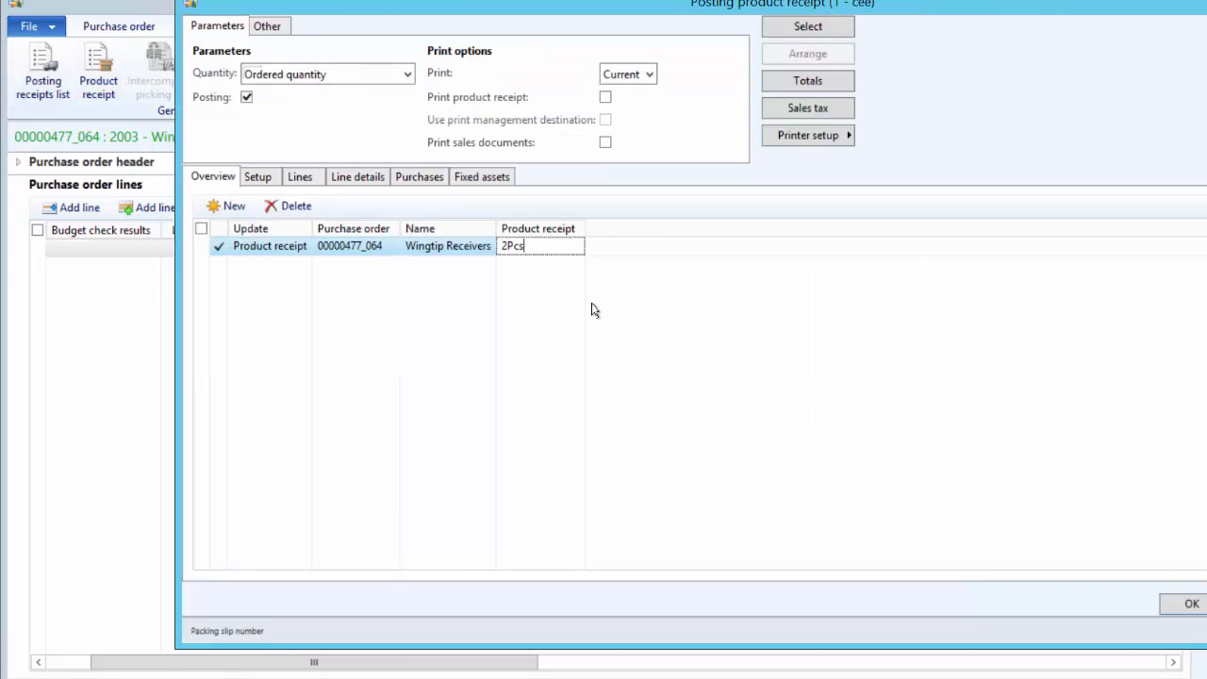
type("2Pcssentback")
left_click(1192, 607)
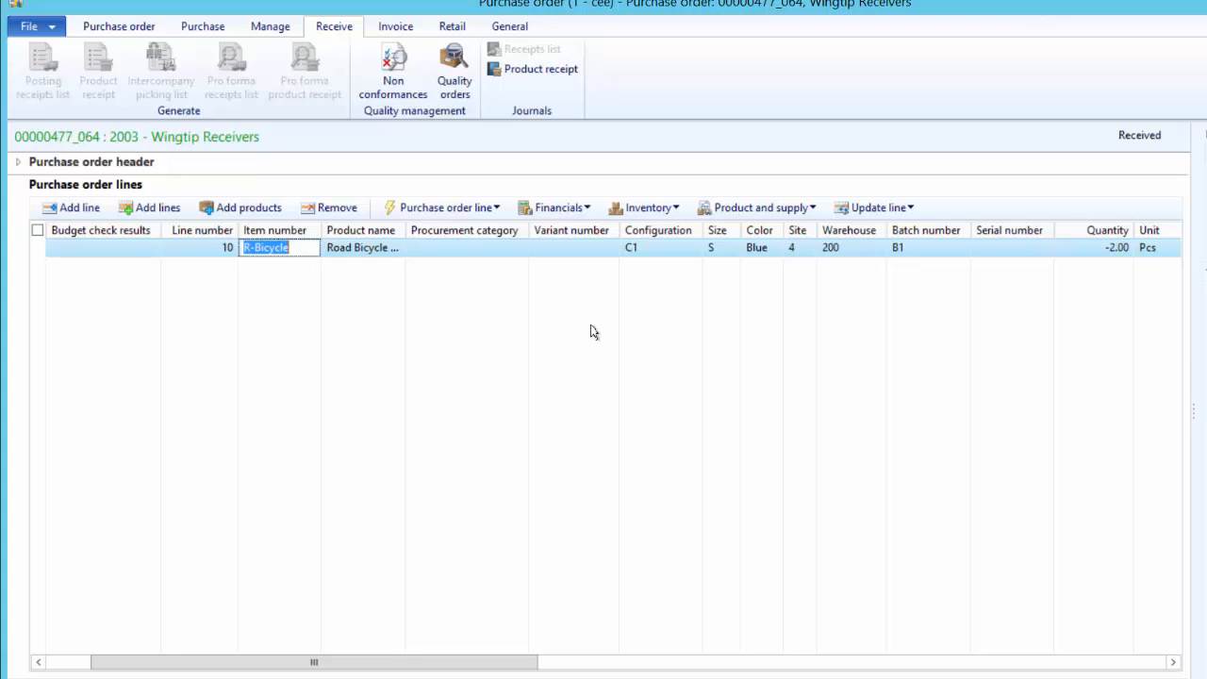
Create a vendor invoice for the returned R-Bicycle line and set its invoice number to MoneyCredited
left_click(1085, 247)
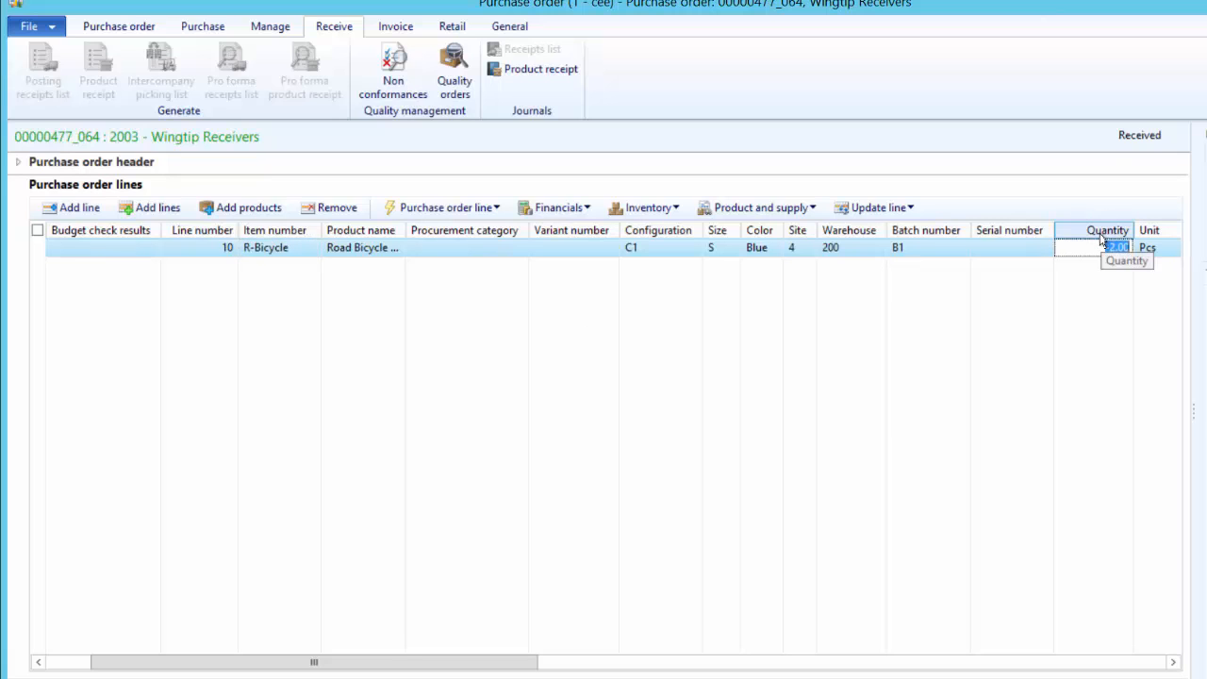
left_click(395, 28)
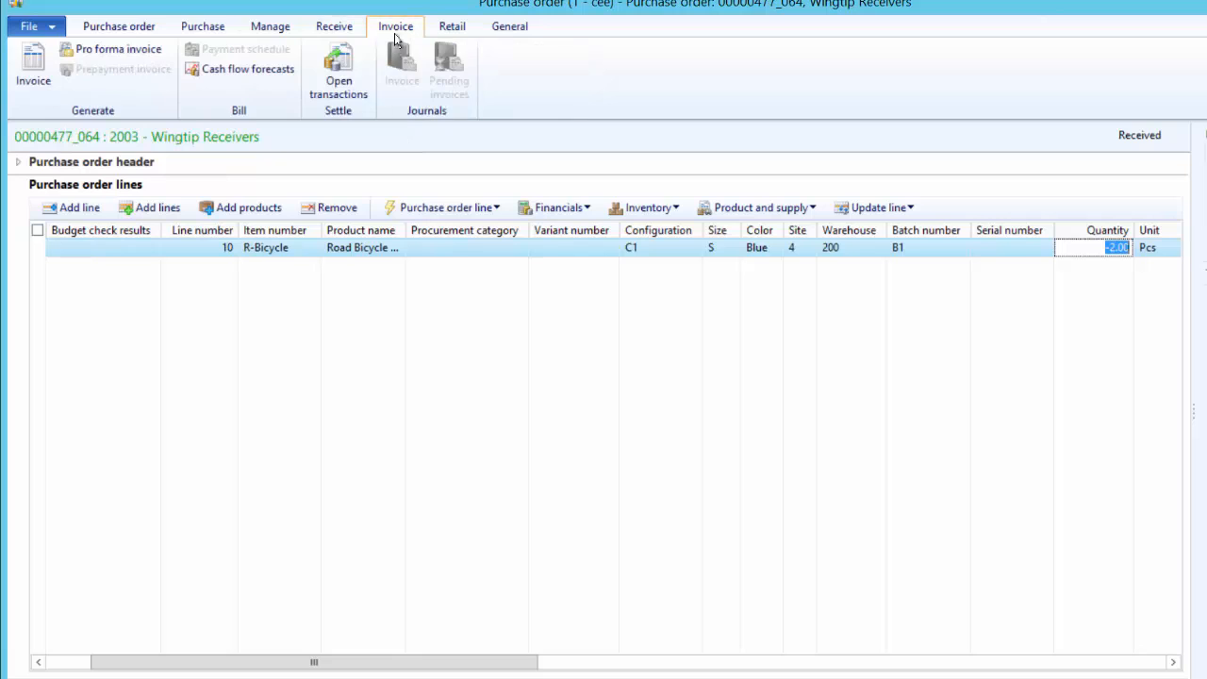
left_click(29, 79)
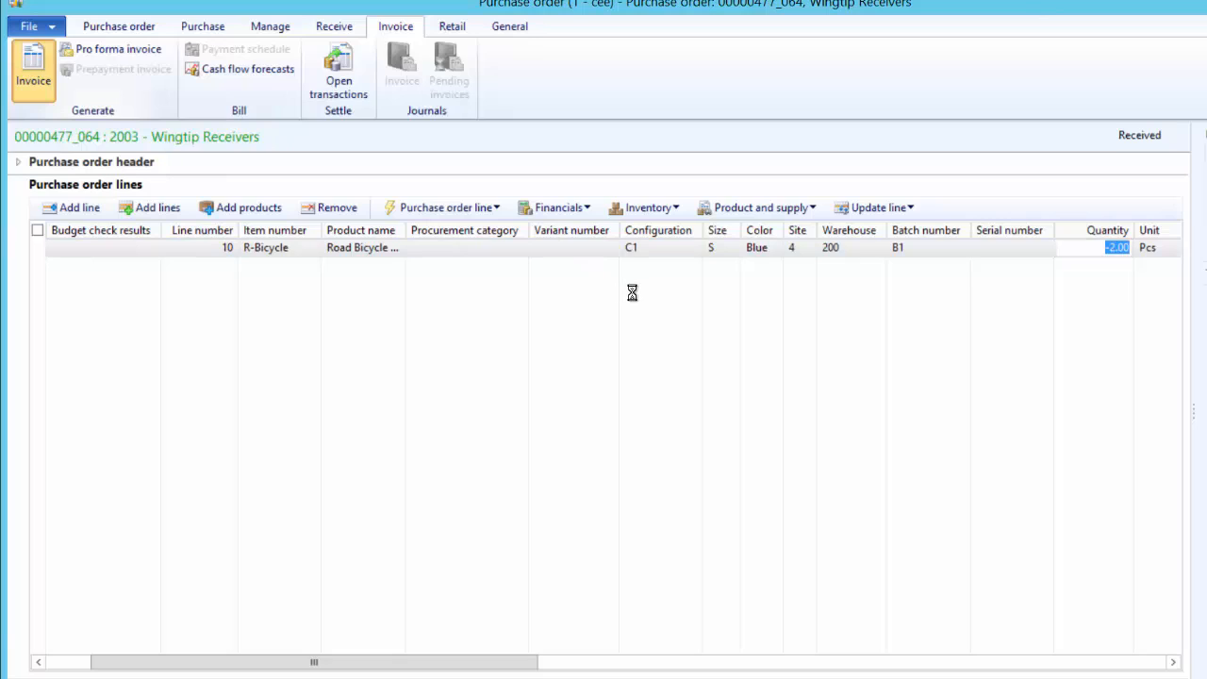
left_click(309, 351)
type("Mone")
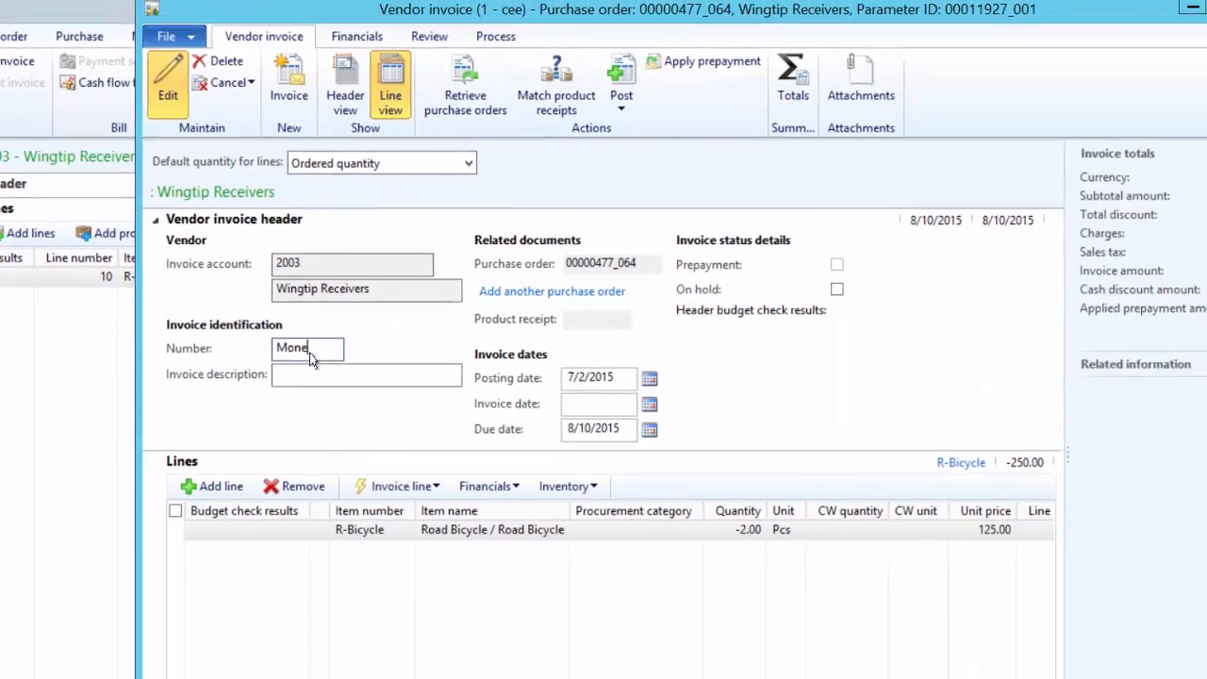
type("yC")
type("redite")
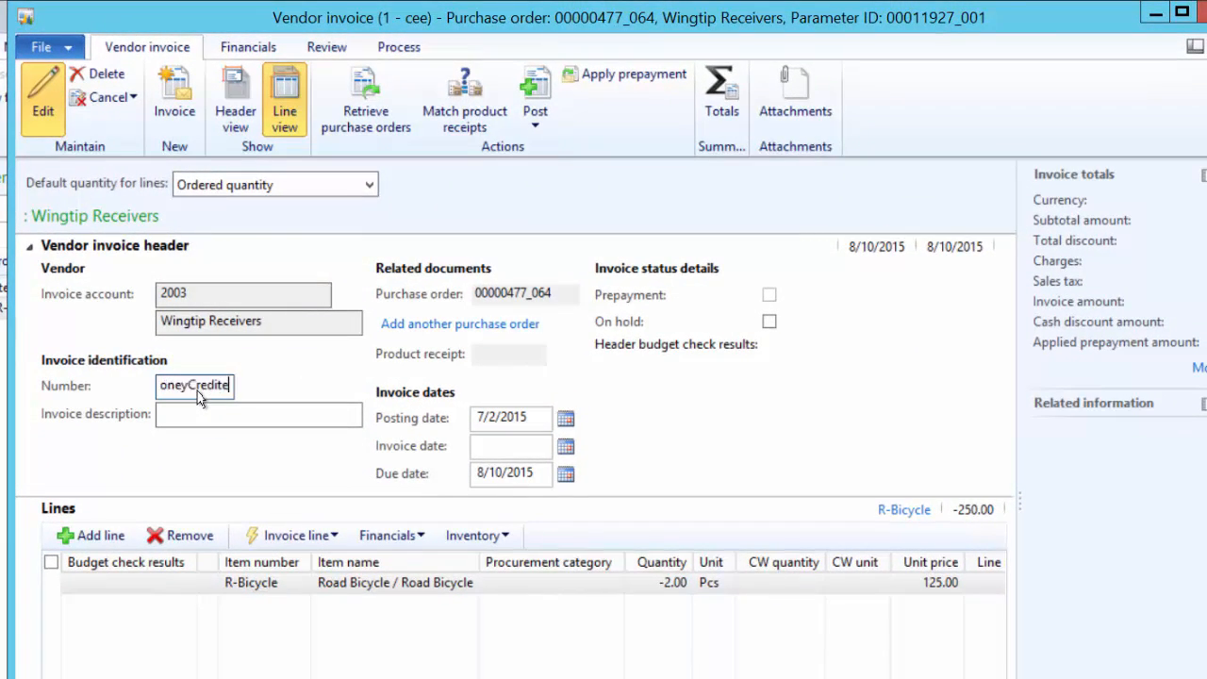
type("d")
Set the invoice description to "Money is sent back" and post the invoice
key("Tab")
type("Mon")
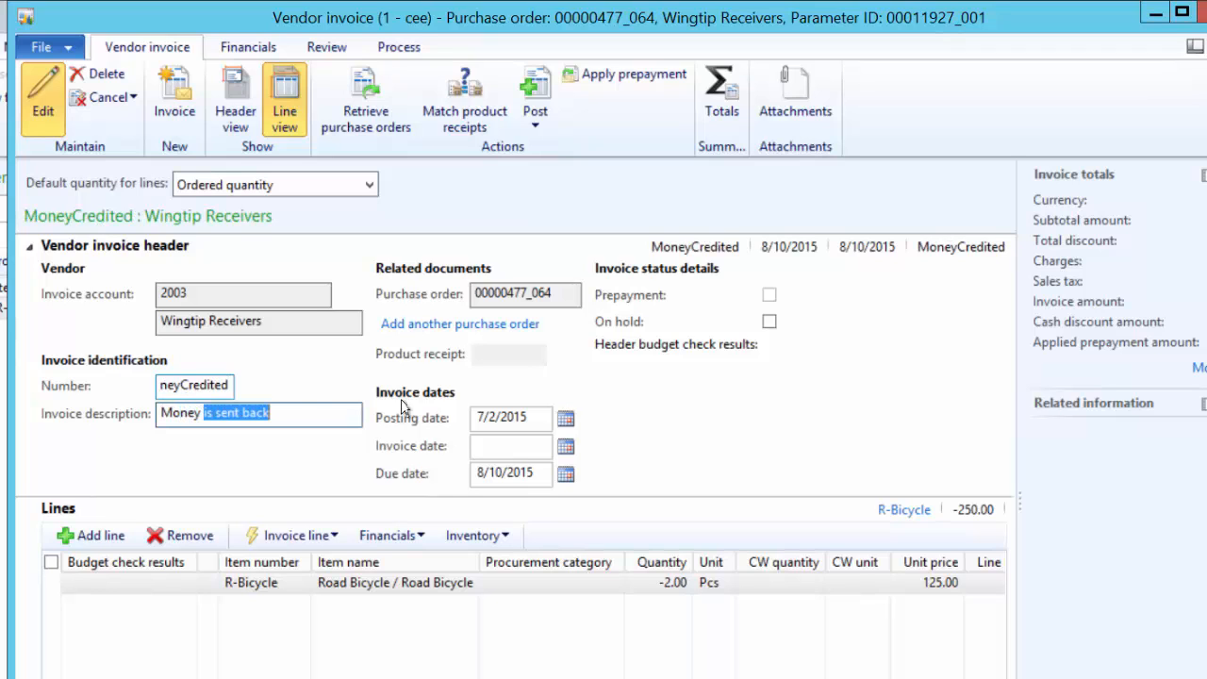
left_click(305, 420)
left_click(539, 120)
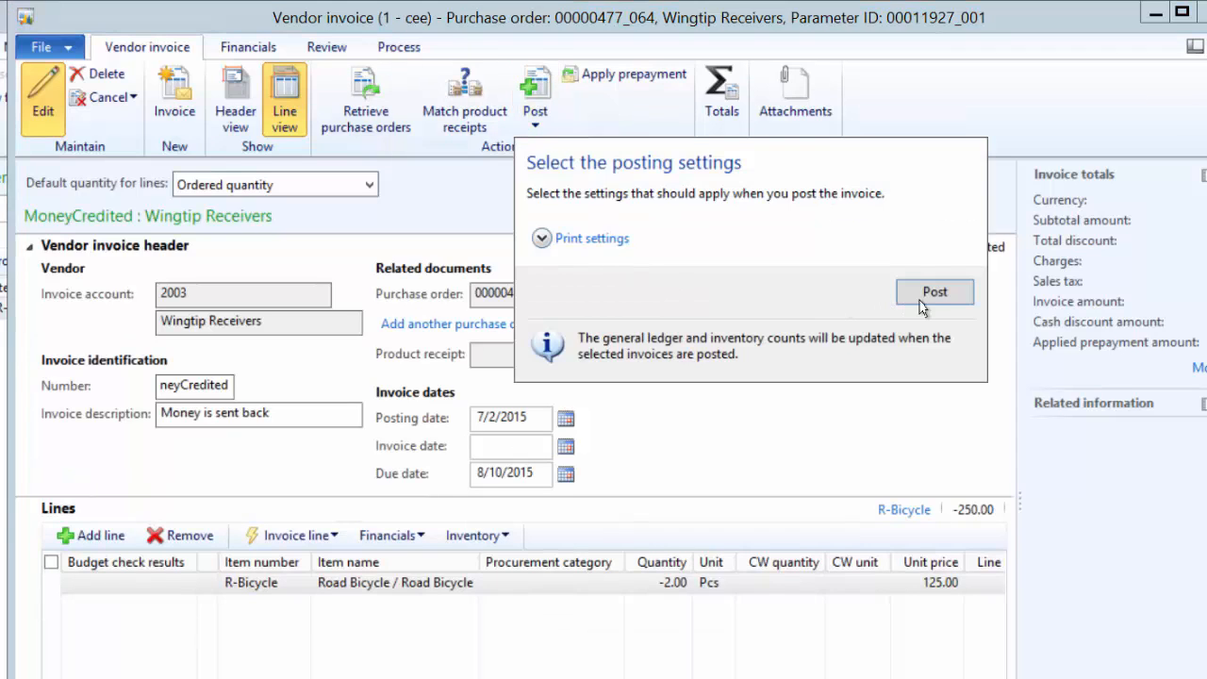
left_click(922, 308)
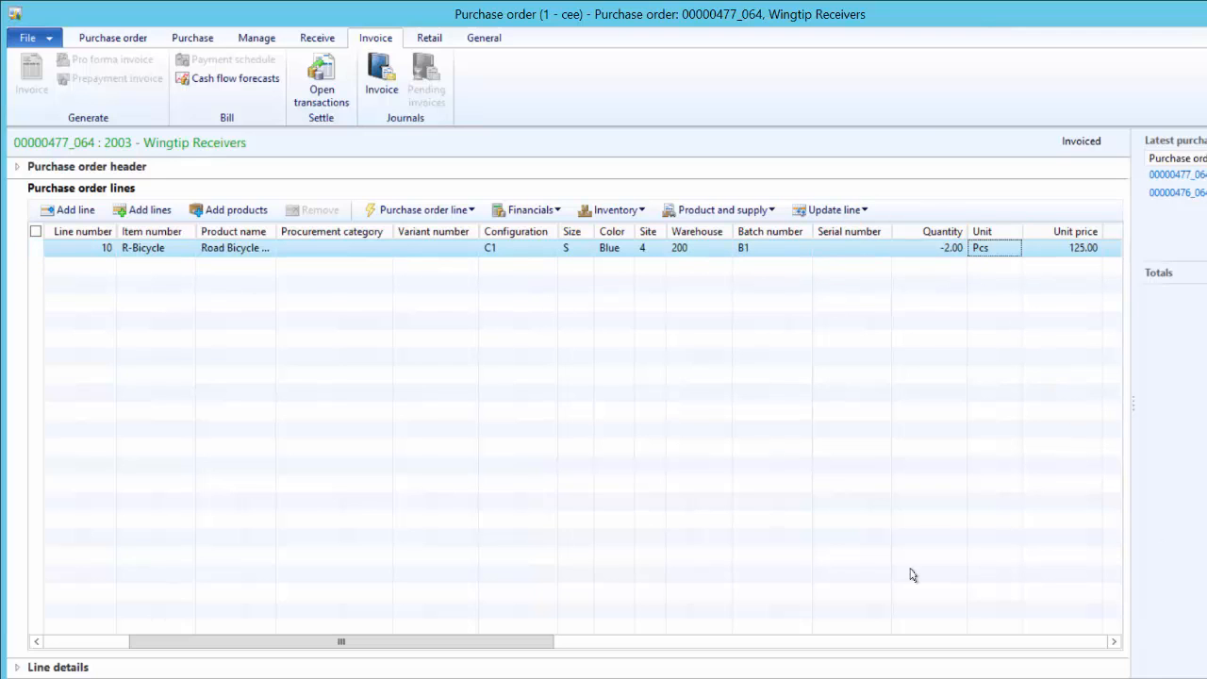
Close the returned order, open the original purchase order, and add an R-Bicycle line with batch number B1
key("Escape")
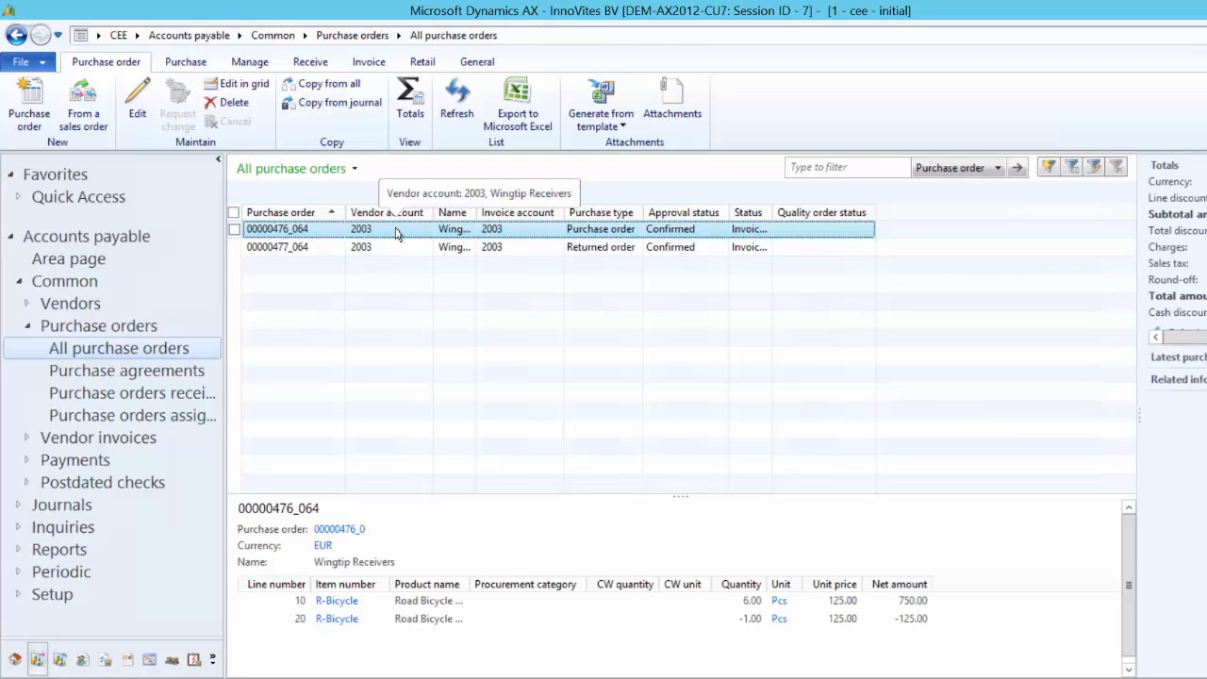
double_click(396, 234)
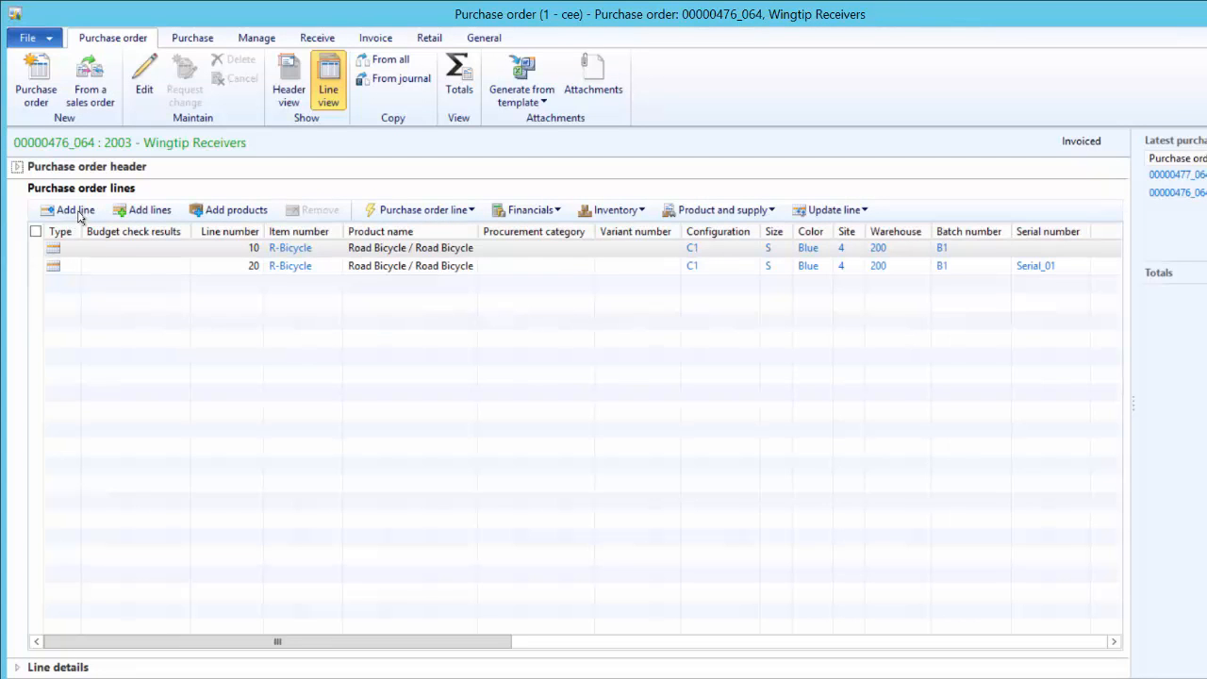
left_click(76, 210)
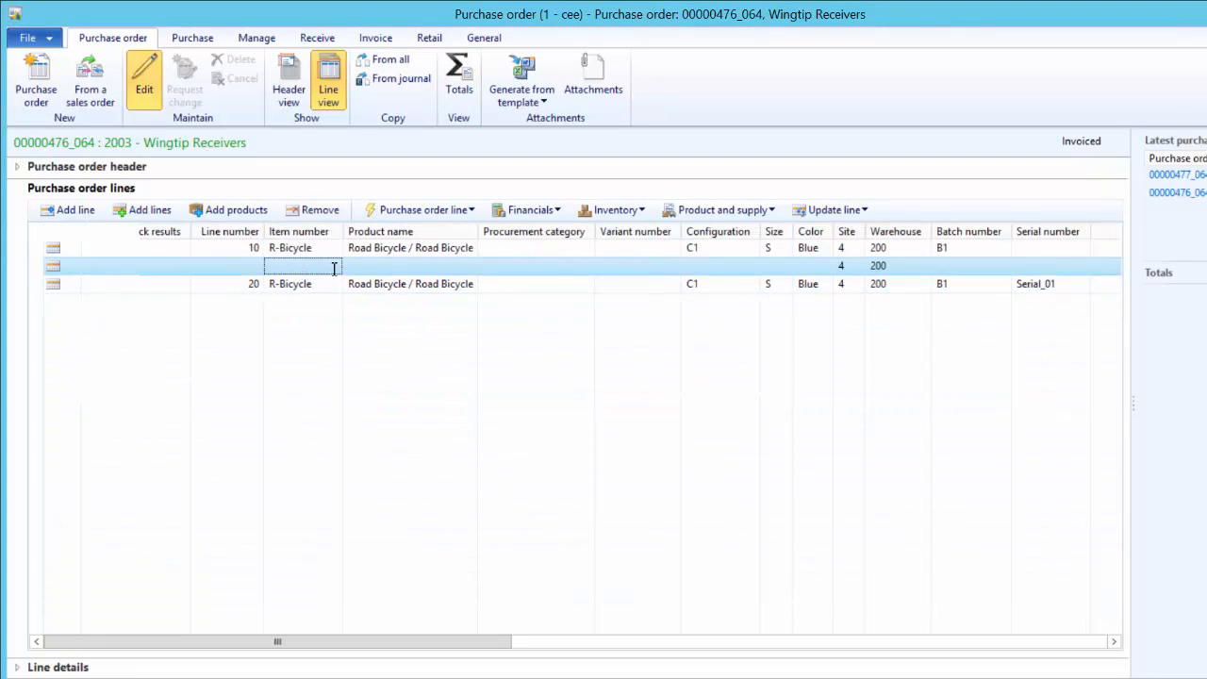
left_click(321, 264)
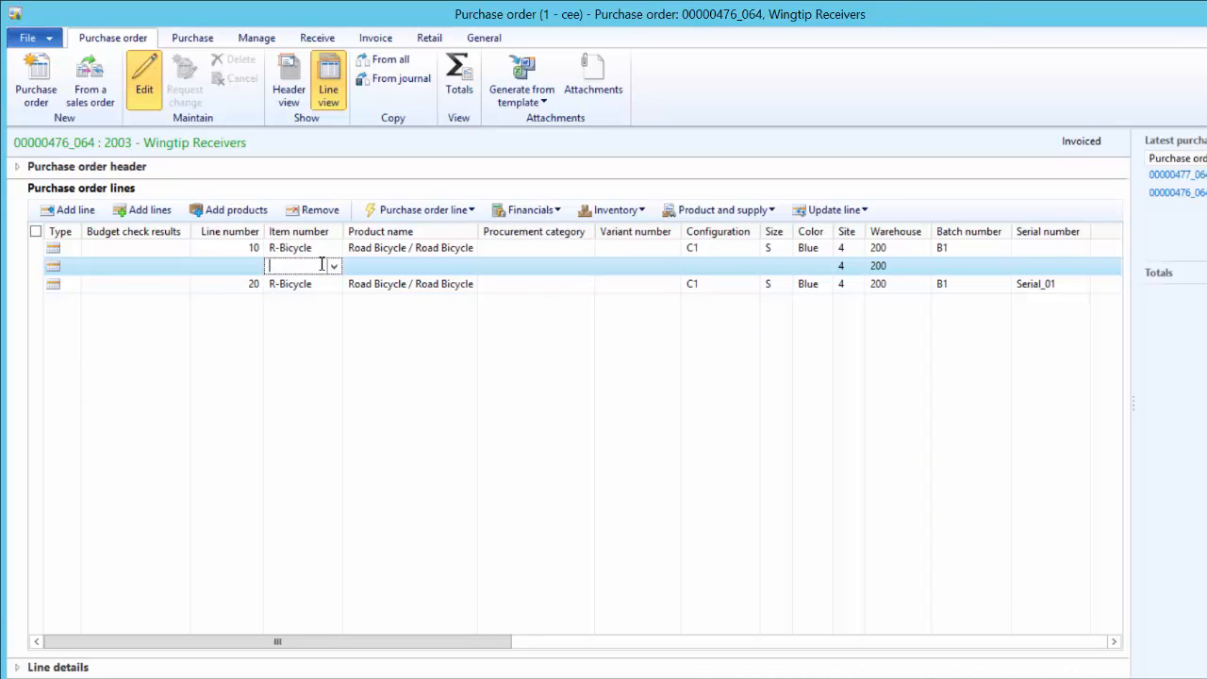
type("R")
key("Tab")
key("Tab")
key("Tab")
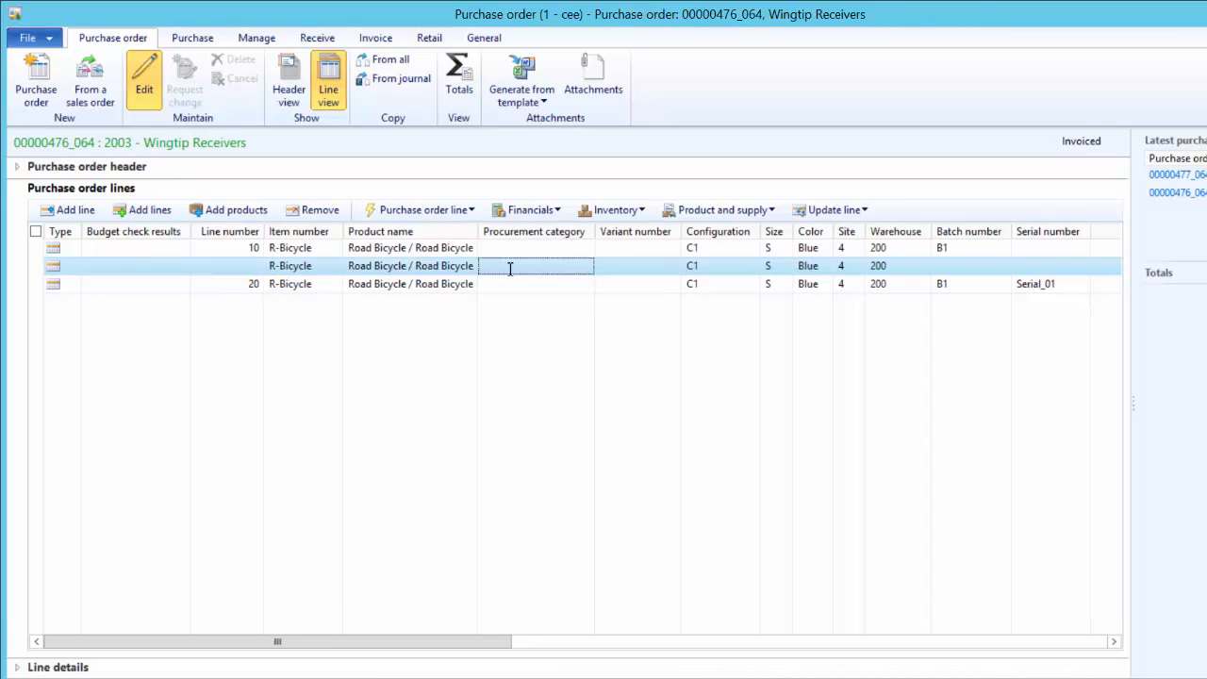
left_click(965, 265)
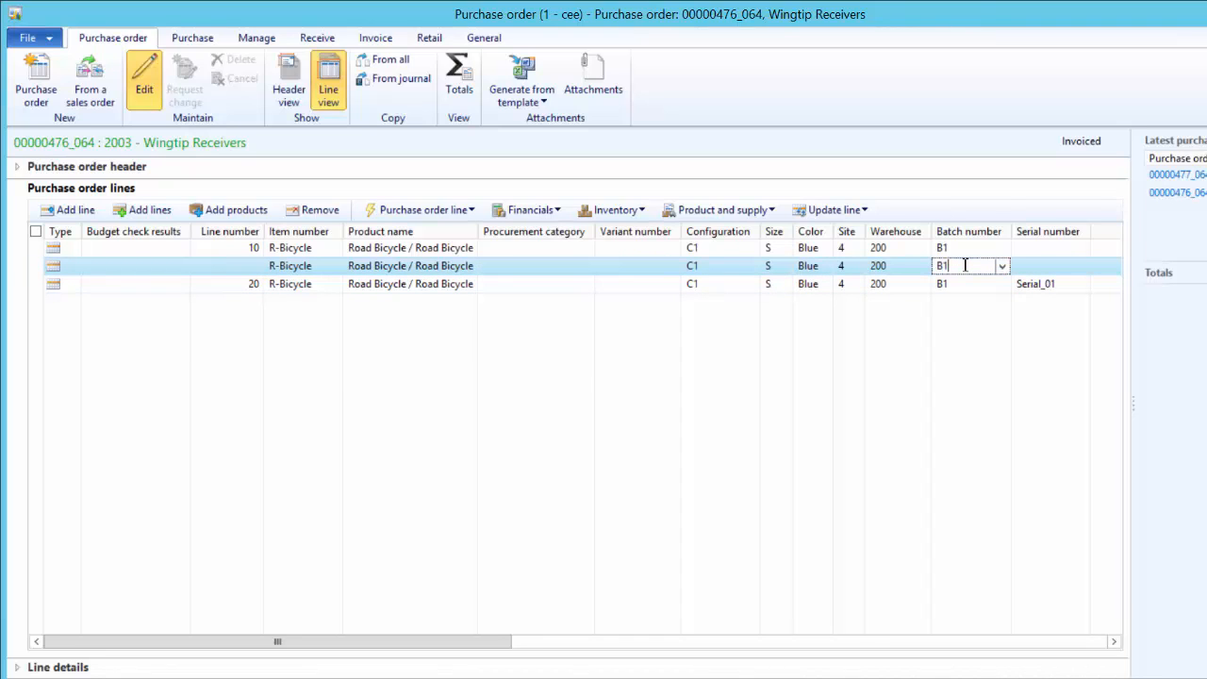
Register the new R-Bicycle line's transaction with serial number Serial_07 and post the registration
left_click(854, 210)
left_click(860, 364)
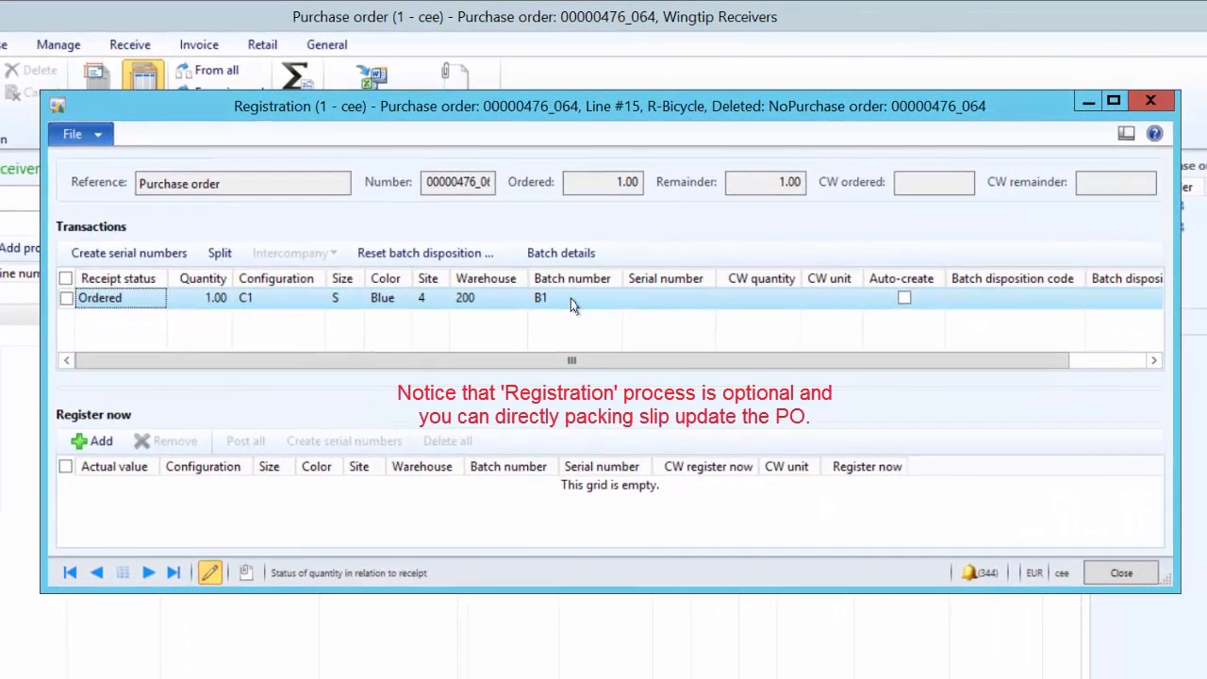
left_click(905, 298)
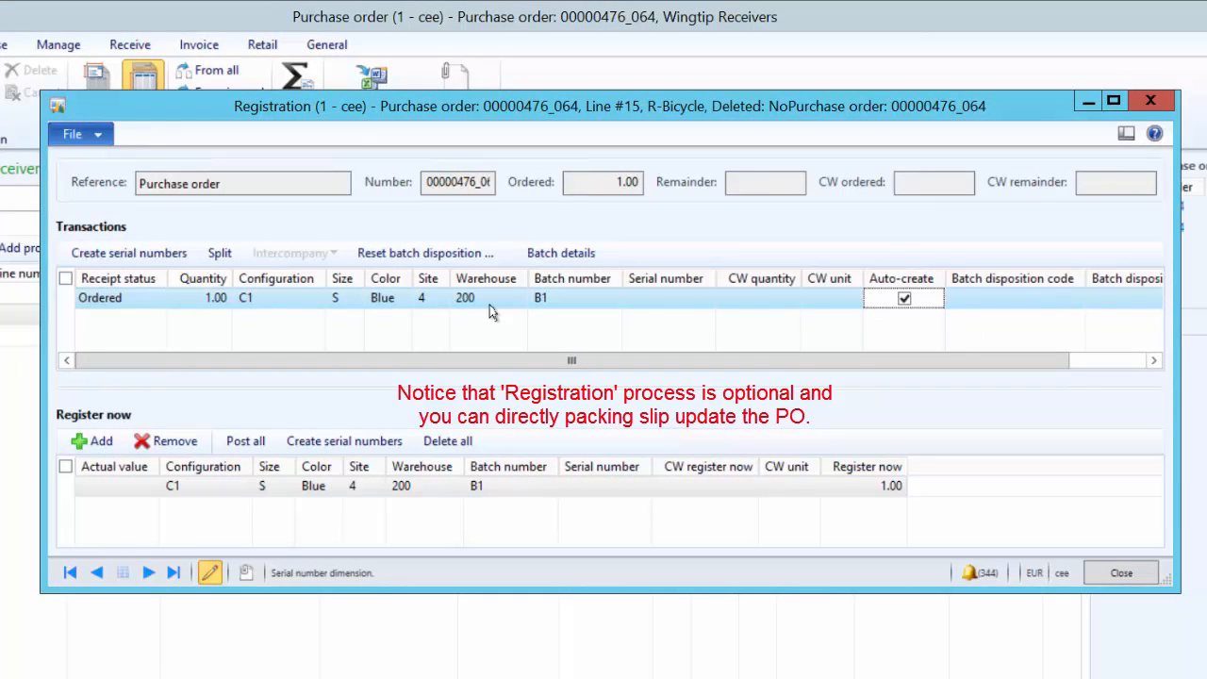
left_click(591, 485)
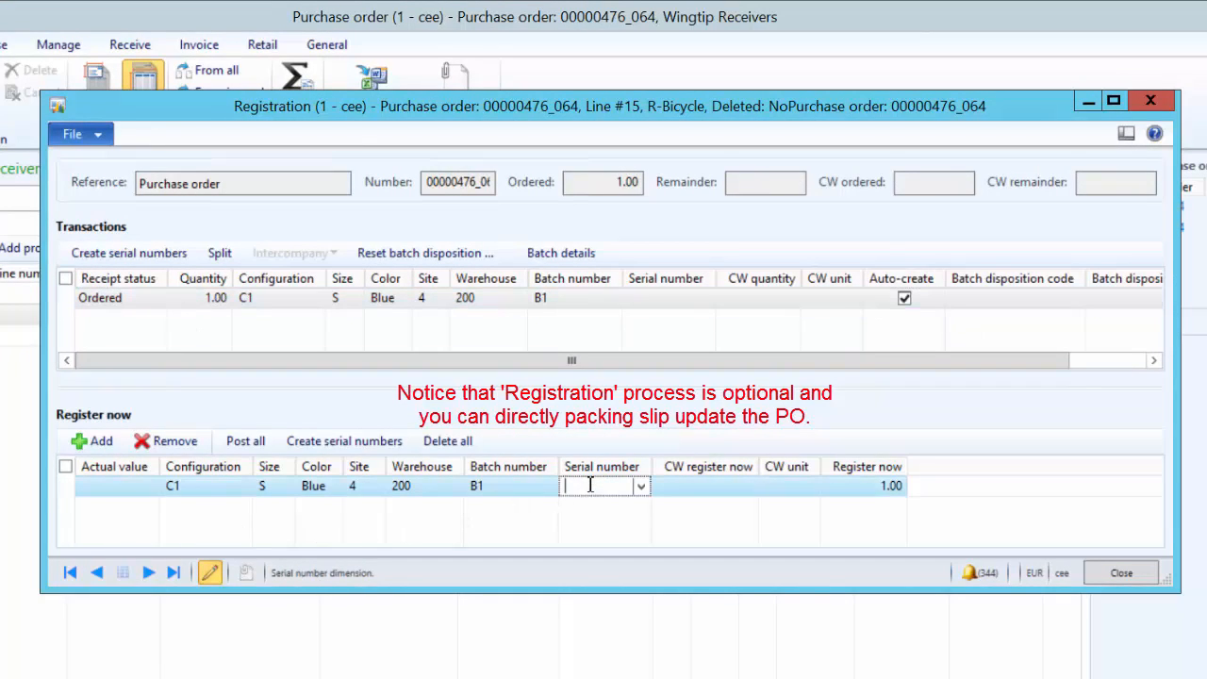
type("Serial_07")
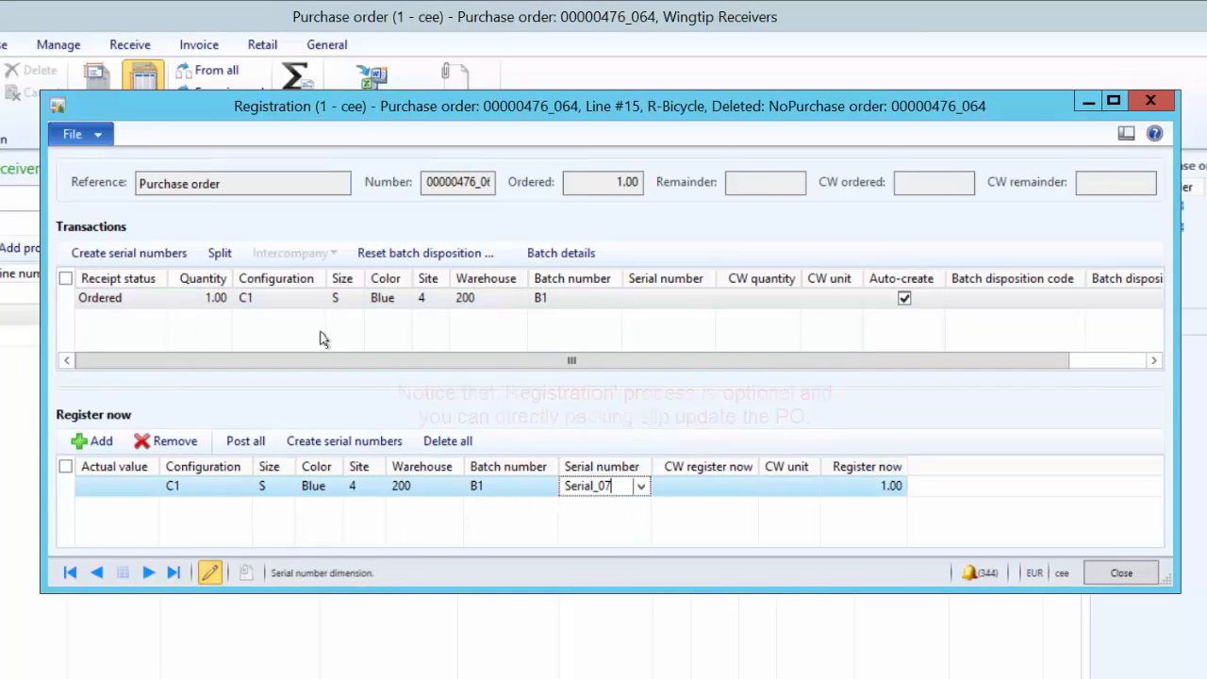
left_click(245, 440)
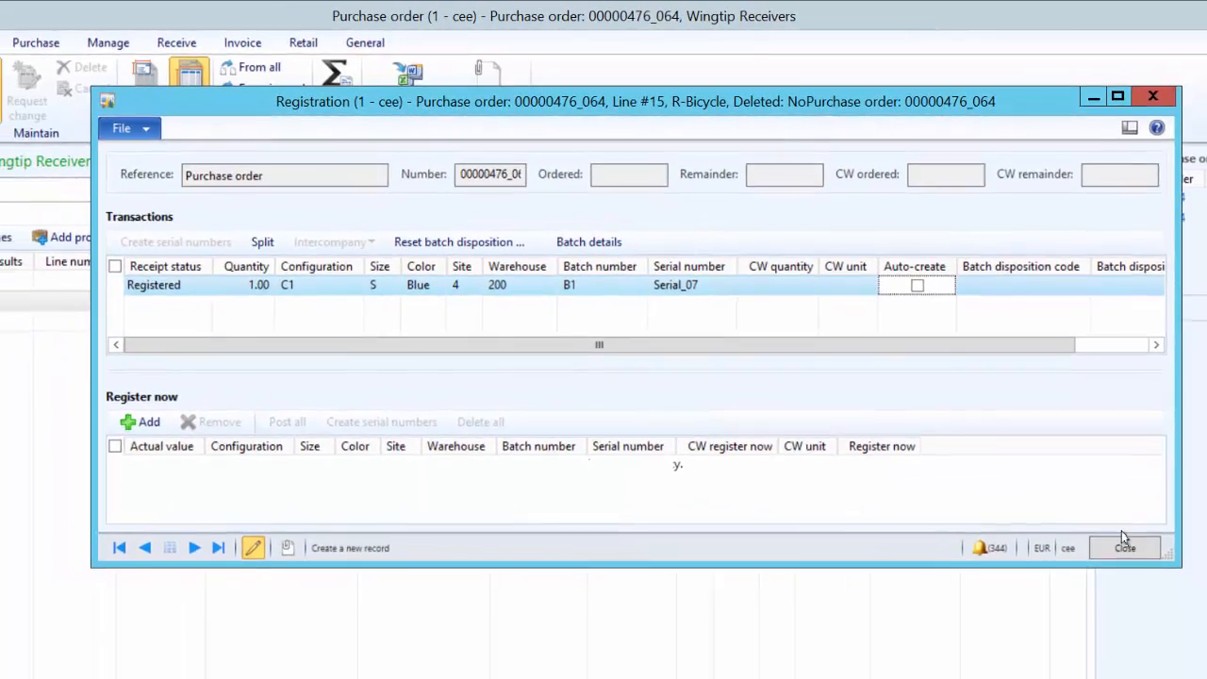
left_click(1122, 572)
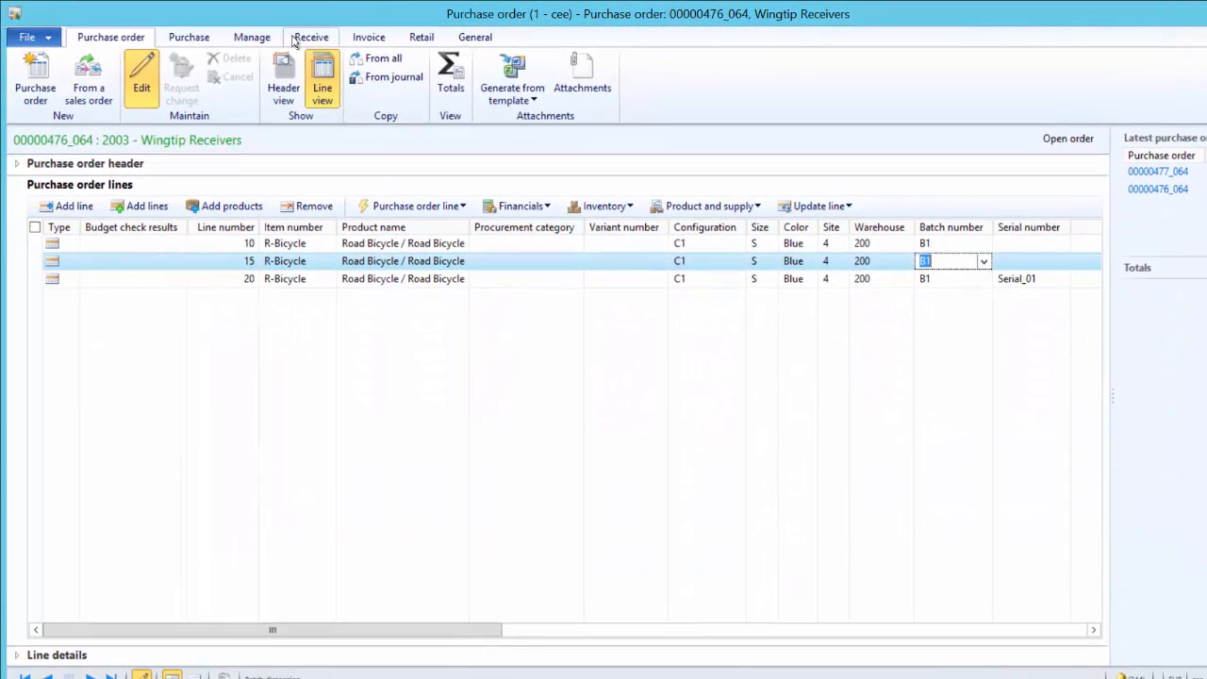
Confirm the original purchase order with its replacement line and post the product receipt as 1Pcsisrepalced
left_click(307, 38)
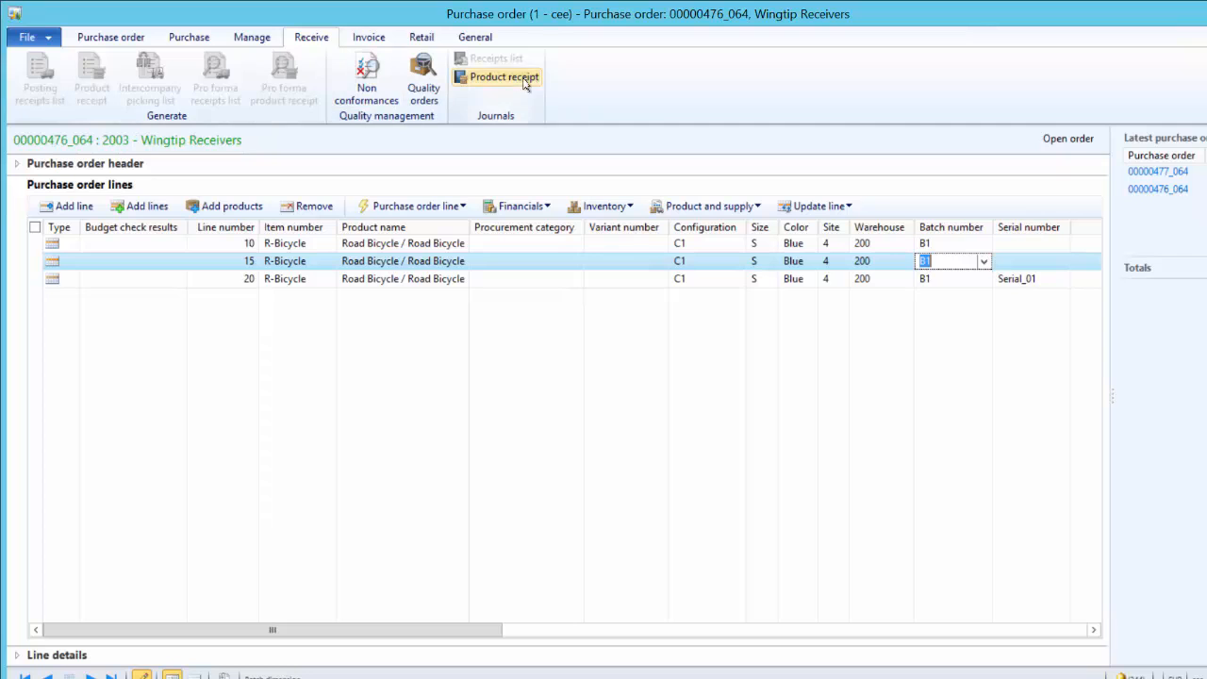
left_click(189, 38)
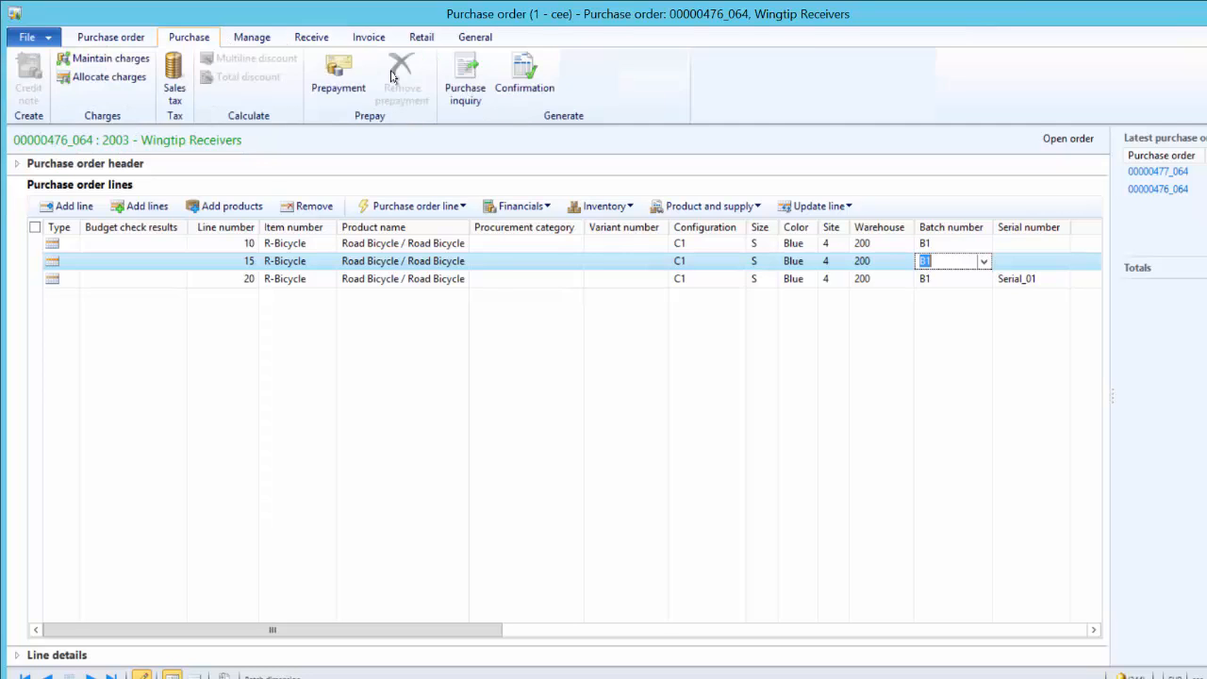
left_click(591, 77)
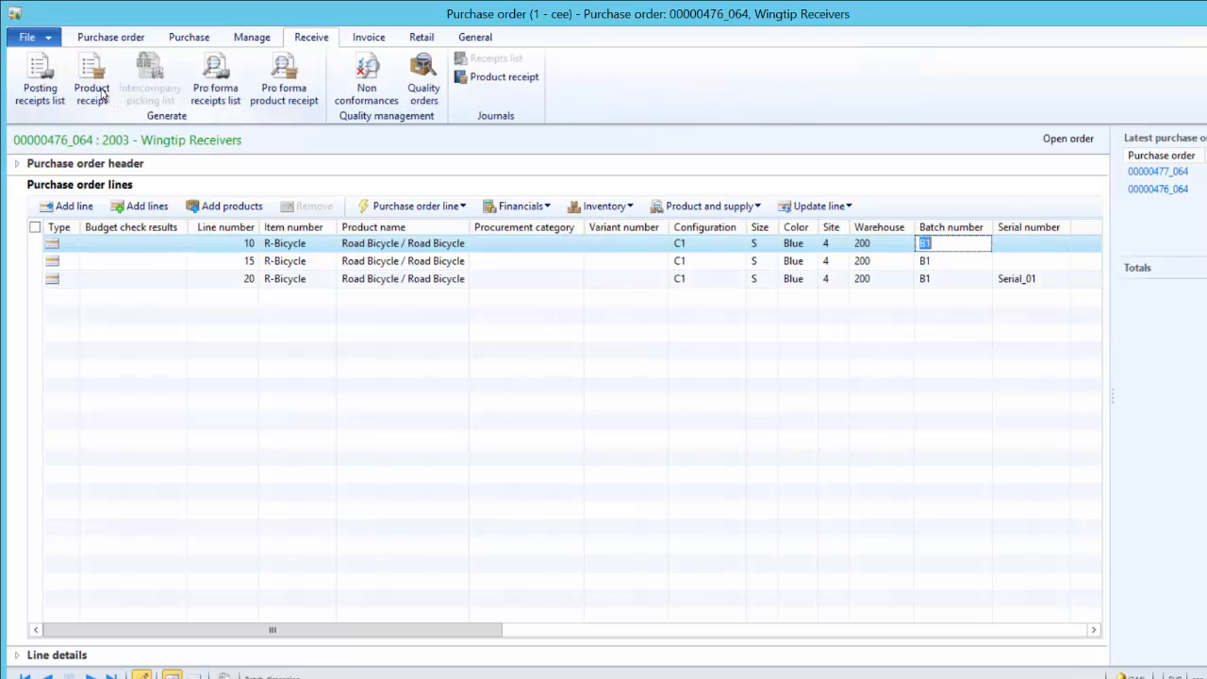
left_click(91, 85)
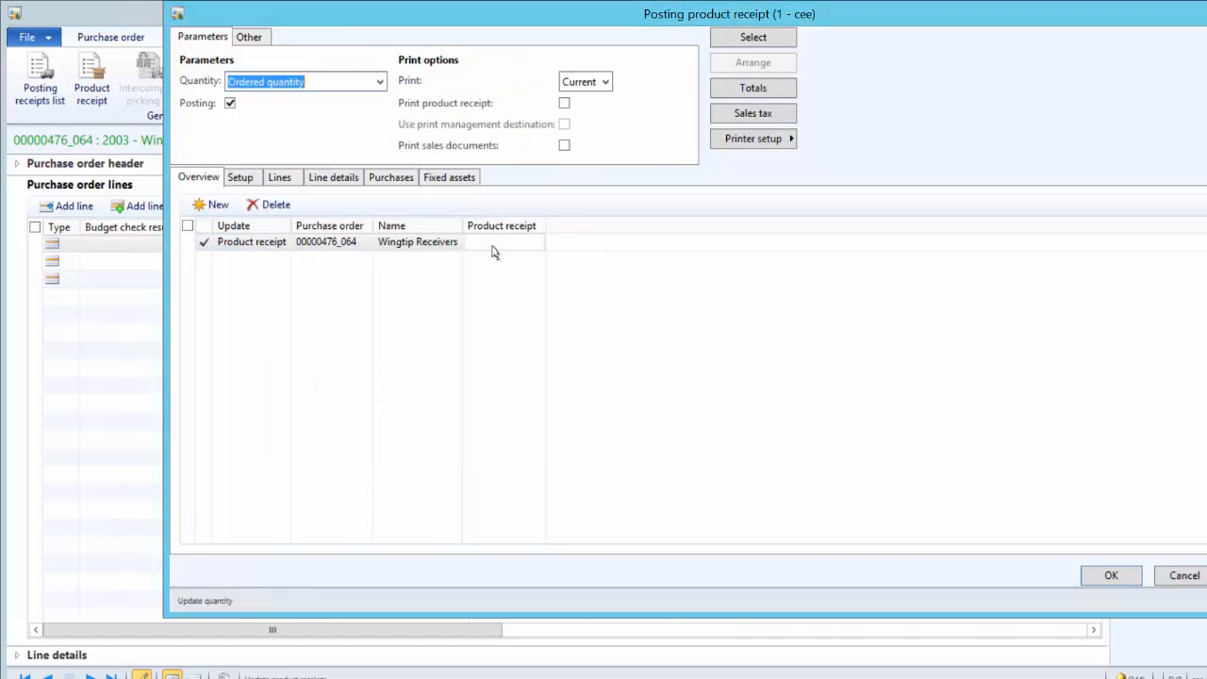
left_click(494, 247)
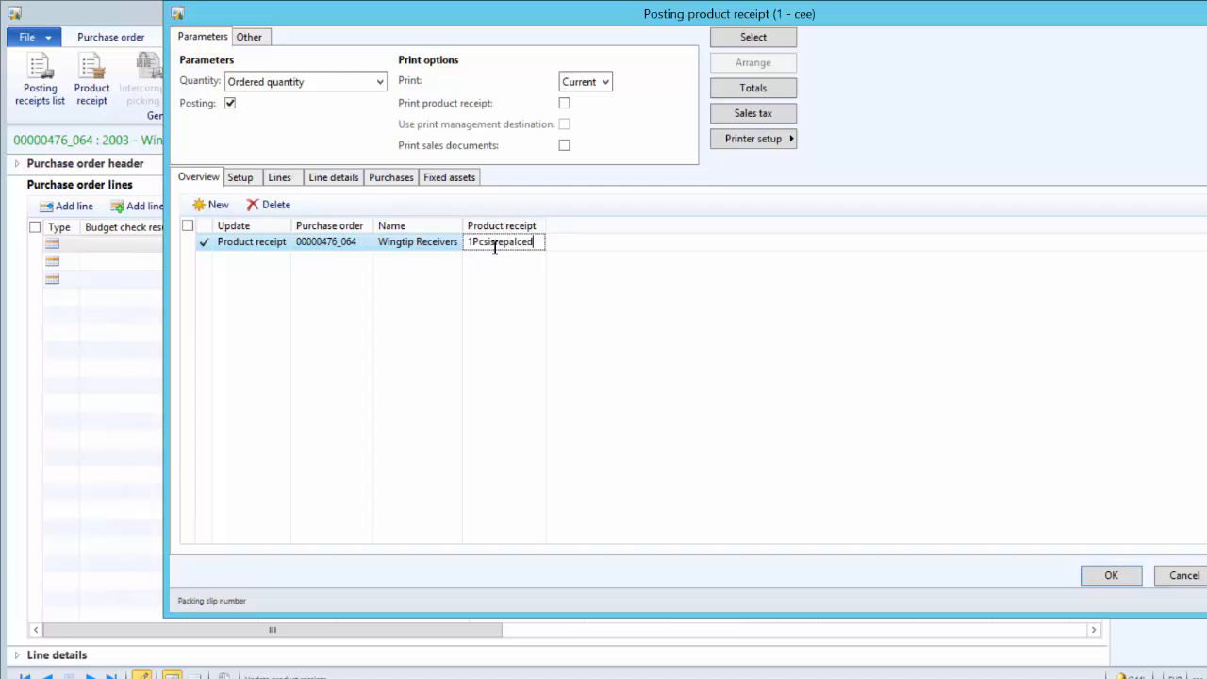
left_click(1110, 576)
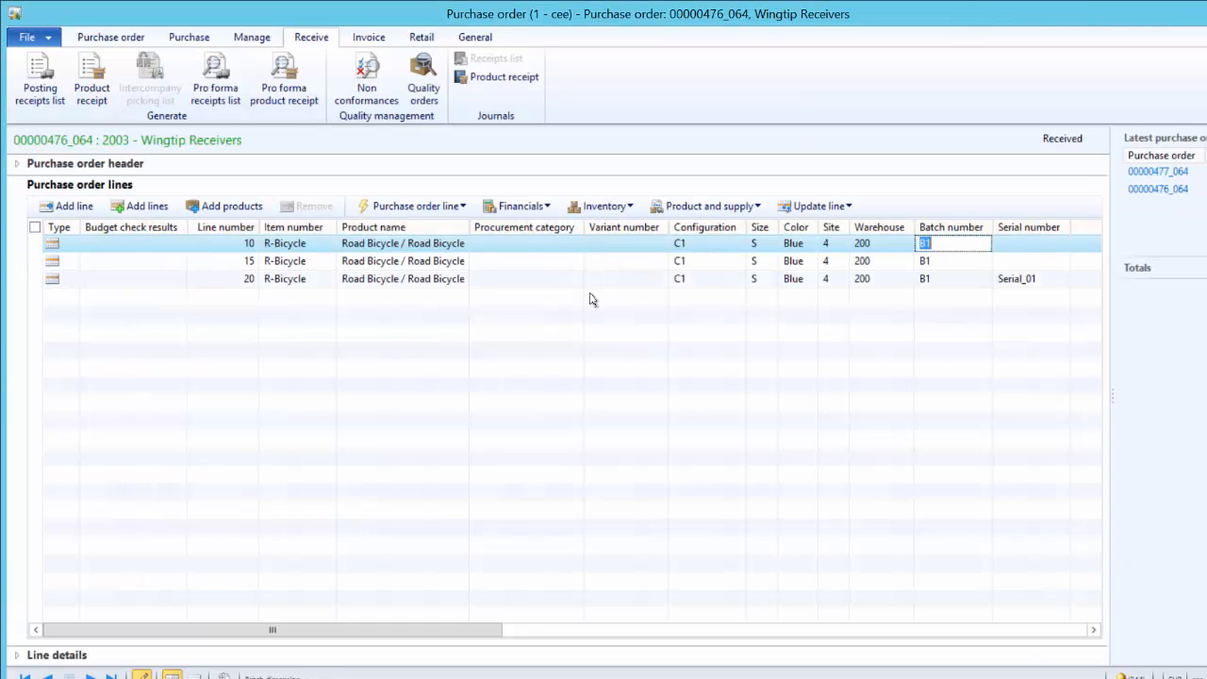
Review the inventory transactions of R-Bicycle line 15 for its serial number and receipt status
left_click(533, 264)
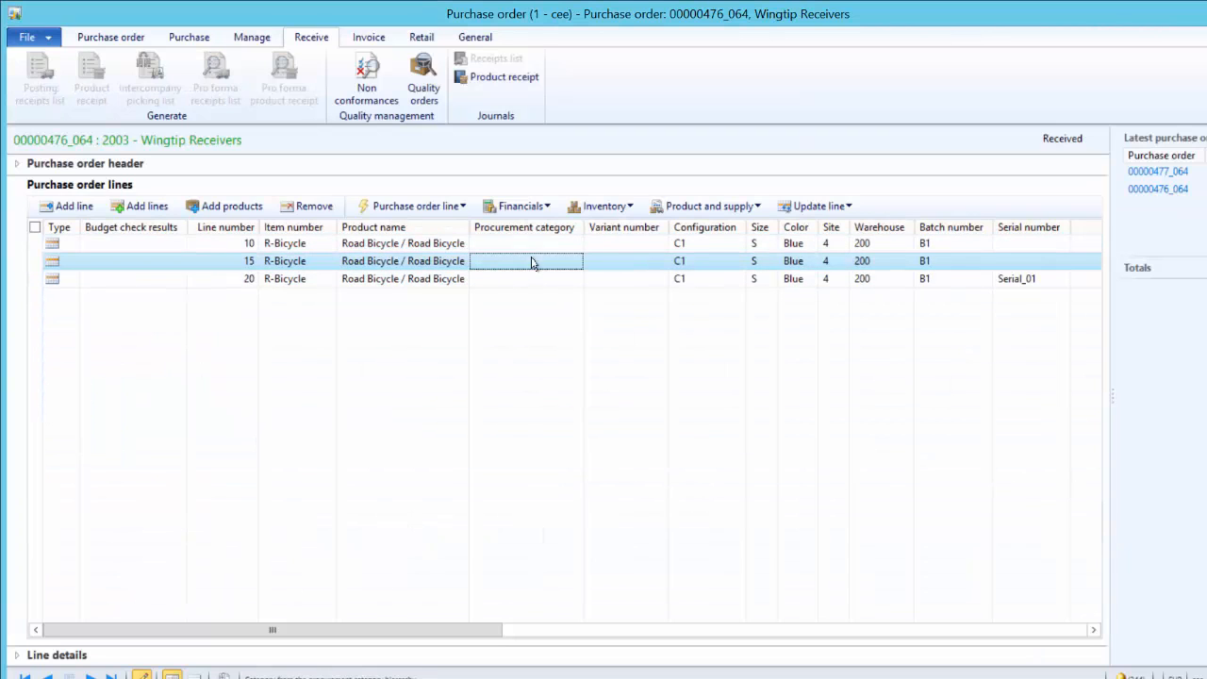
left_click(620, 207)
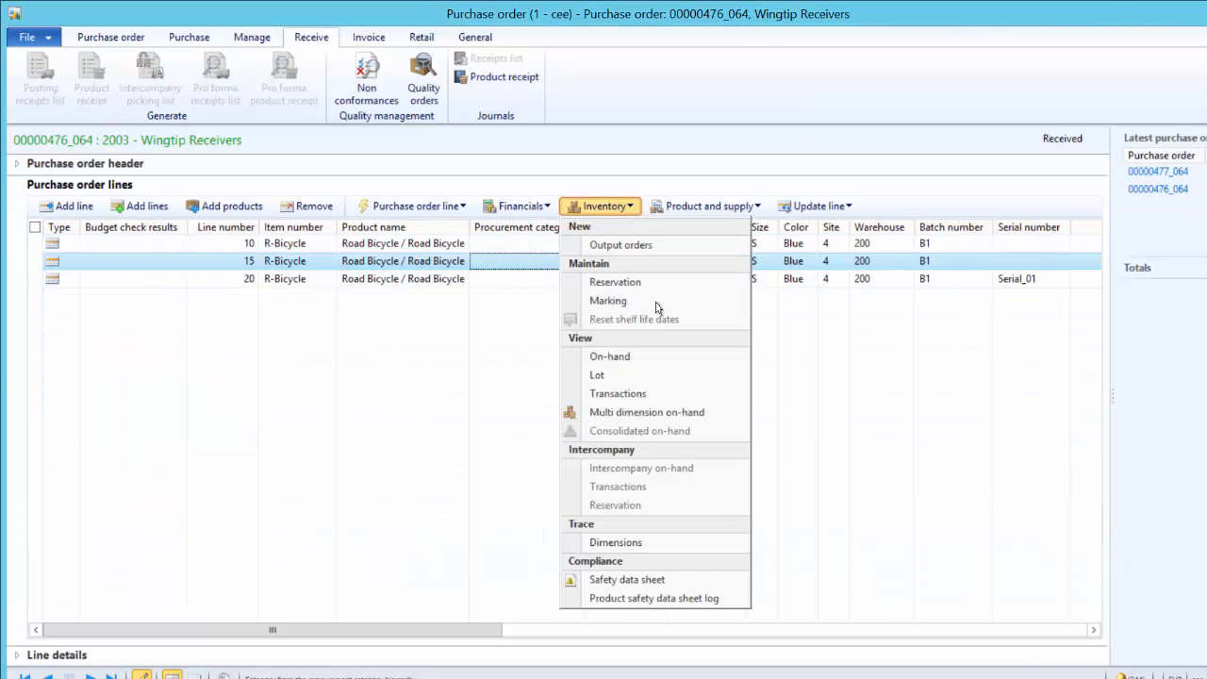
left_click(660, 401)
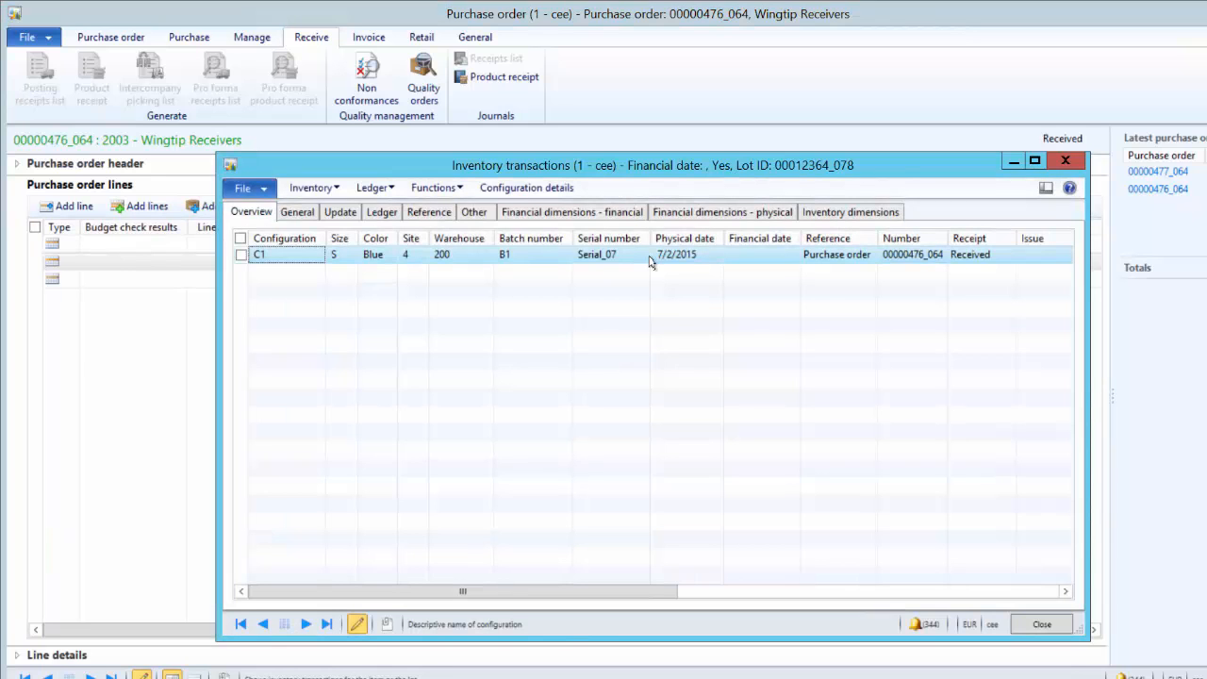
left_click(1065, 161)
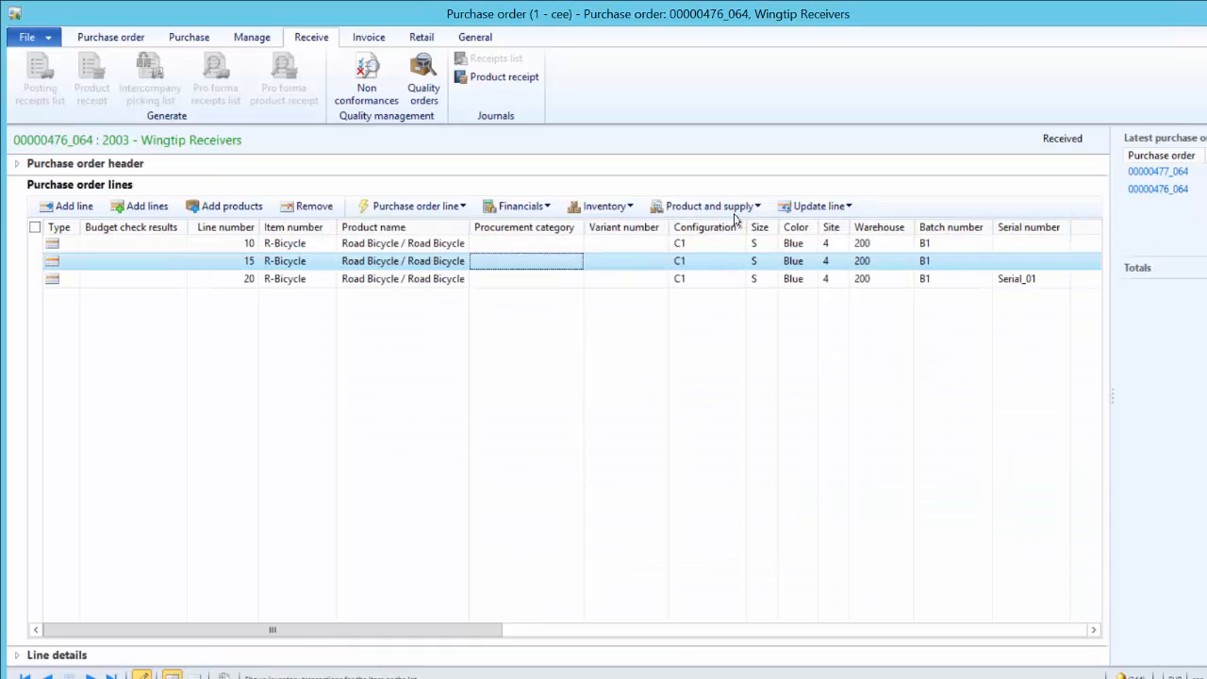
Review the on-hand overview by serial number for R-Bicycle line 15, checking the Serial_07 record, and close the on-hand windows
left_click(606, 207)
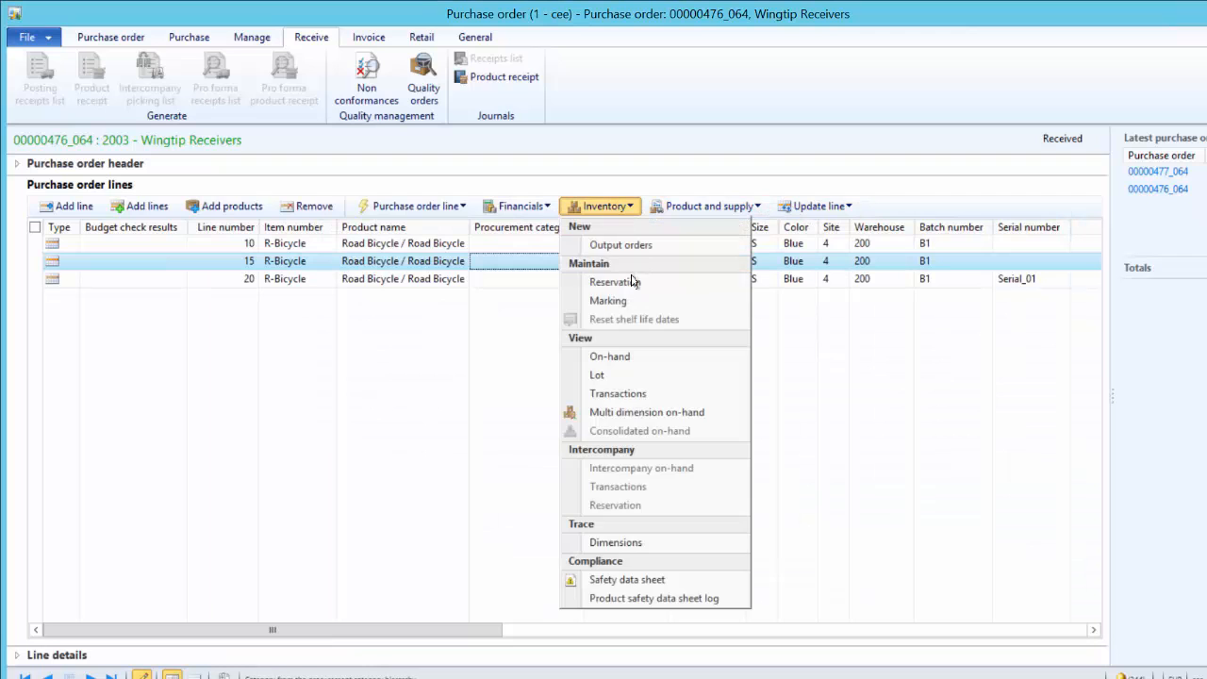
left_click(628, 352)
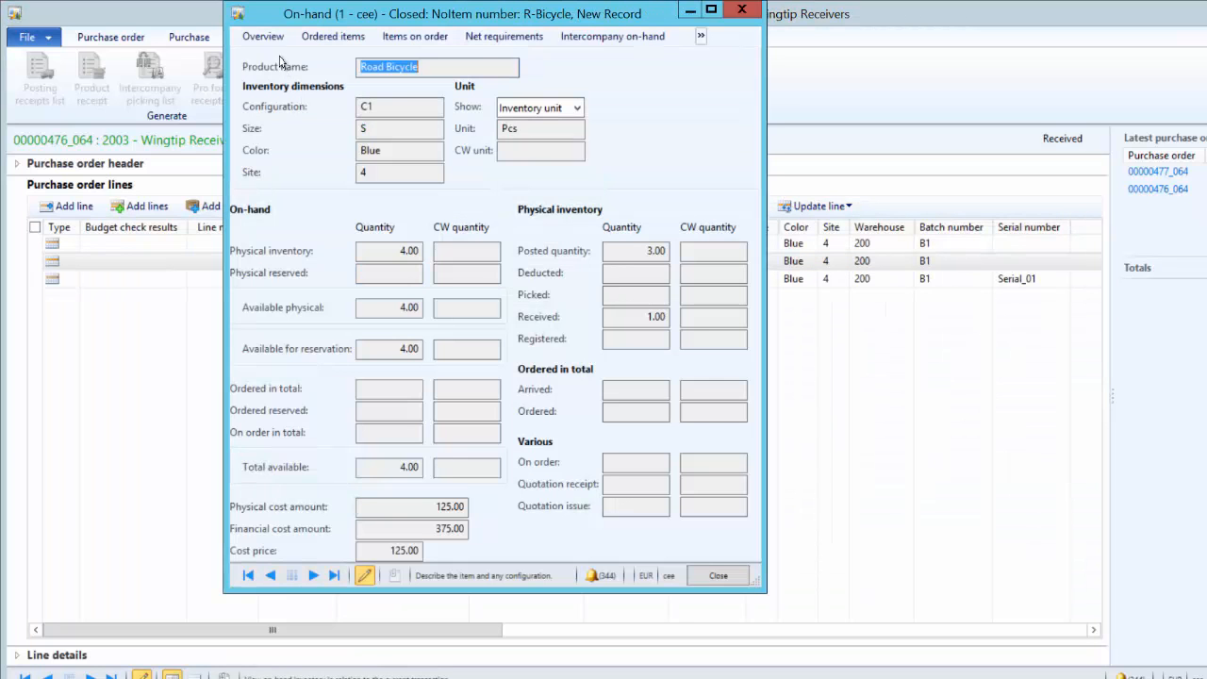
left_click(263, 35)
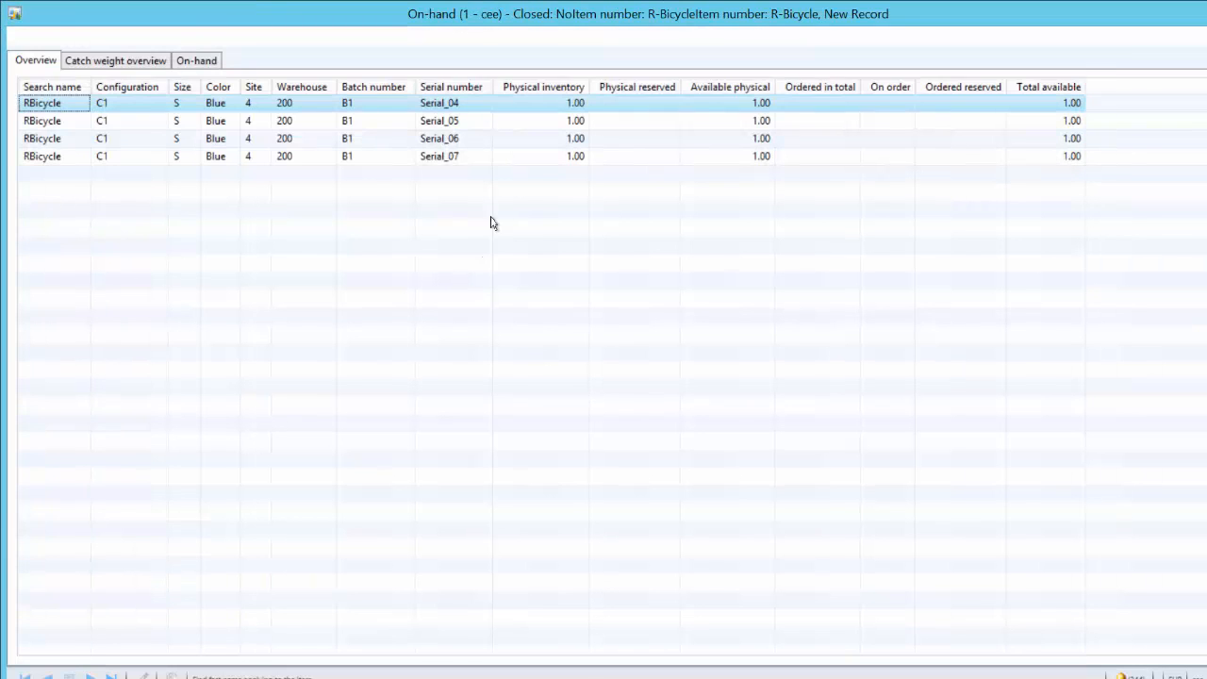
left_click(467, 158)
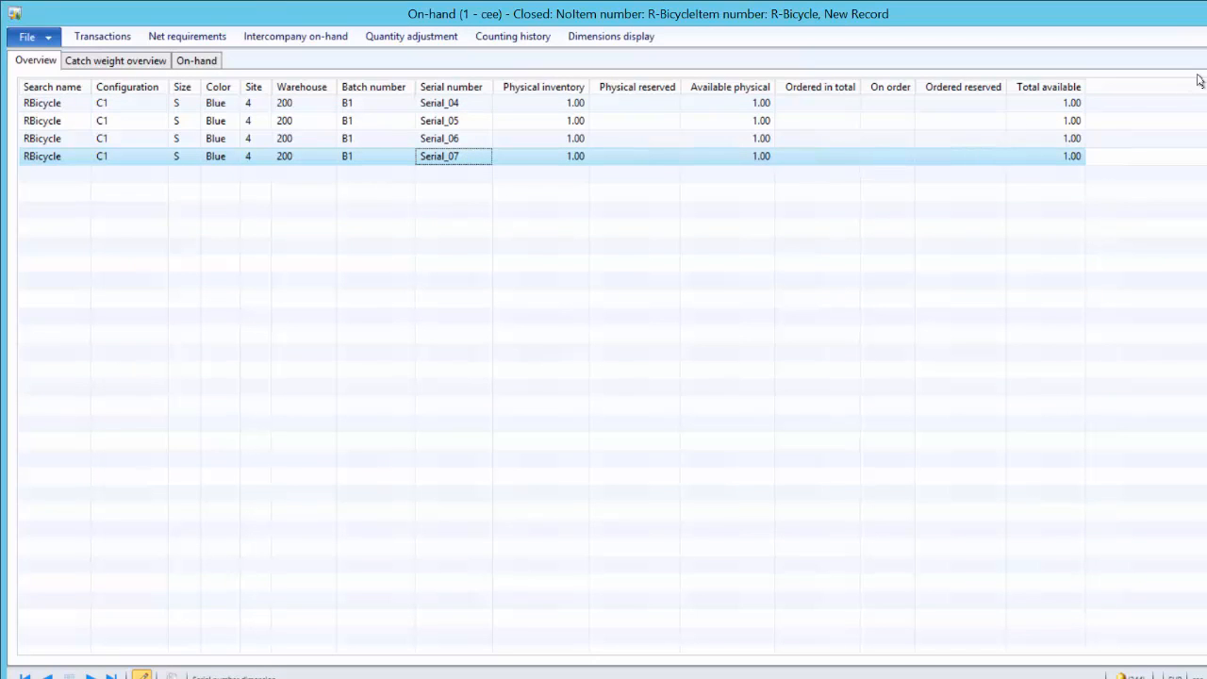
key("Escape")
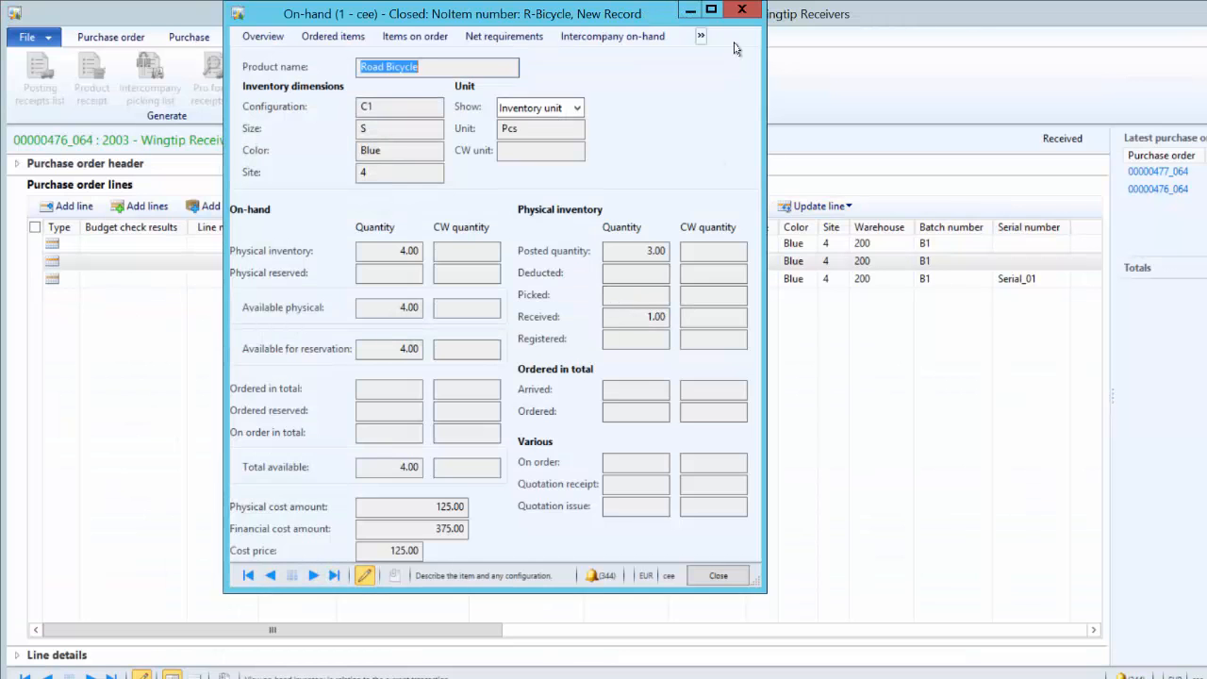
left_click(742, 10)
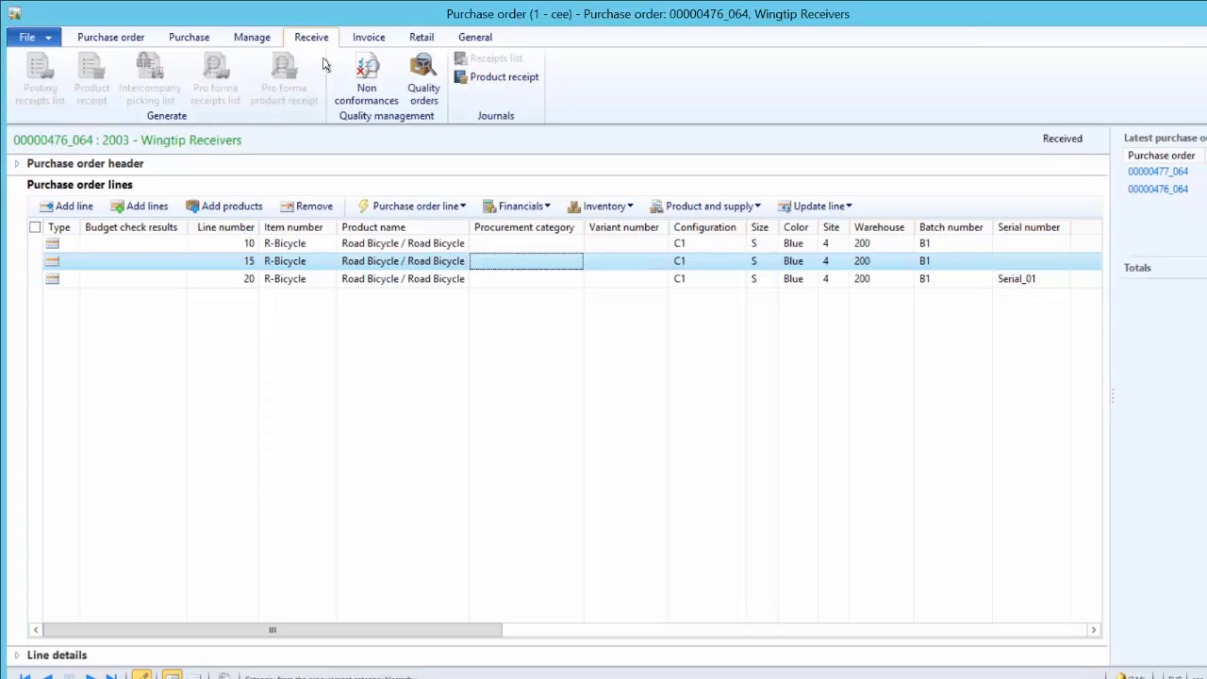
Cancel product receipt 1Pcsisrepalced in the purchase order's product receipt journal and close the journal
left_click(500, 77)
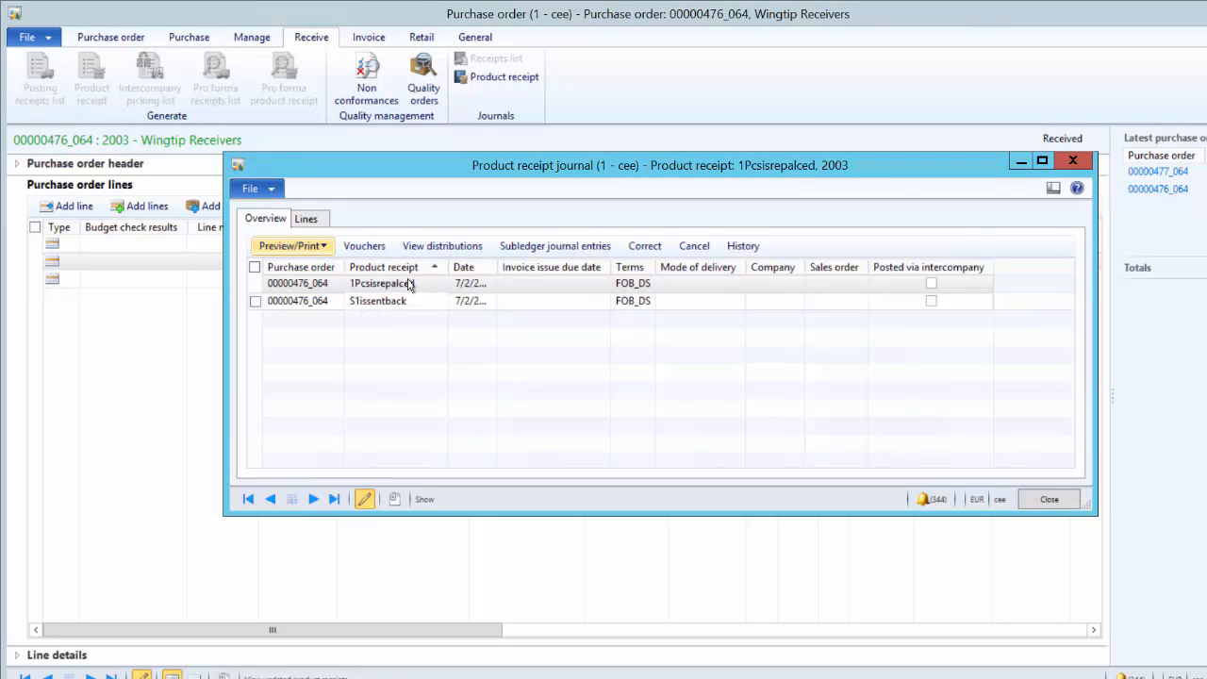
left_click(411, 286)
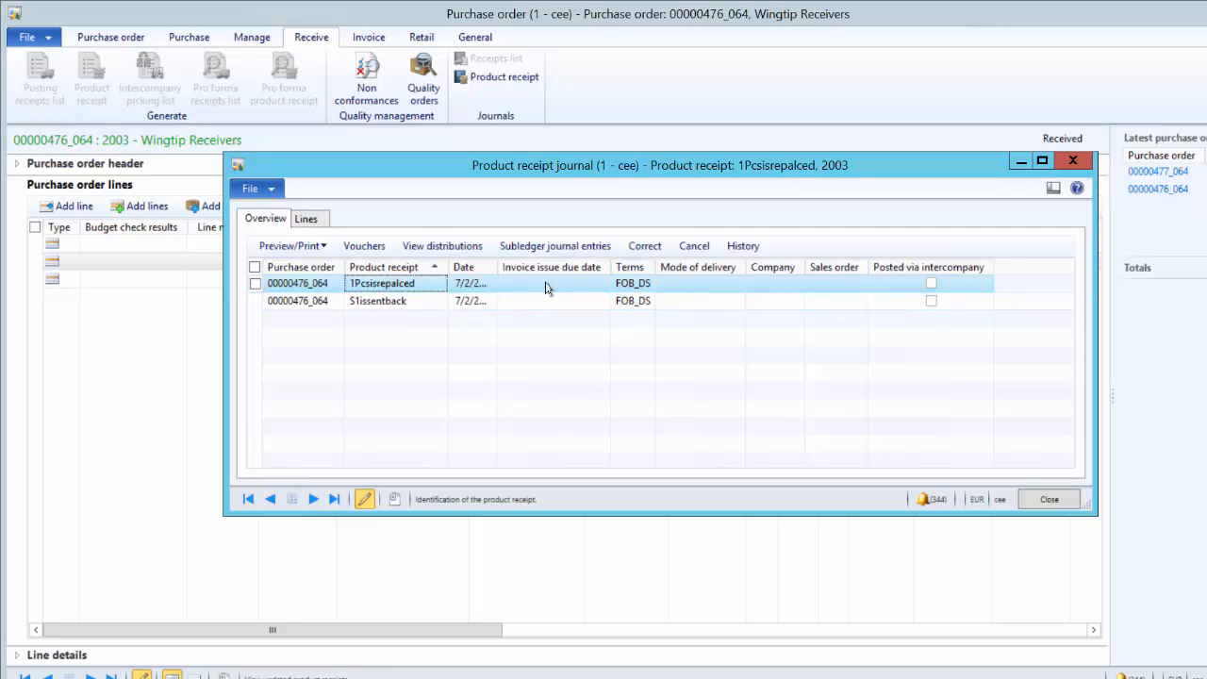
left_click(696, 248)
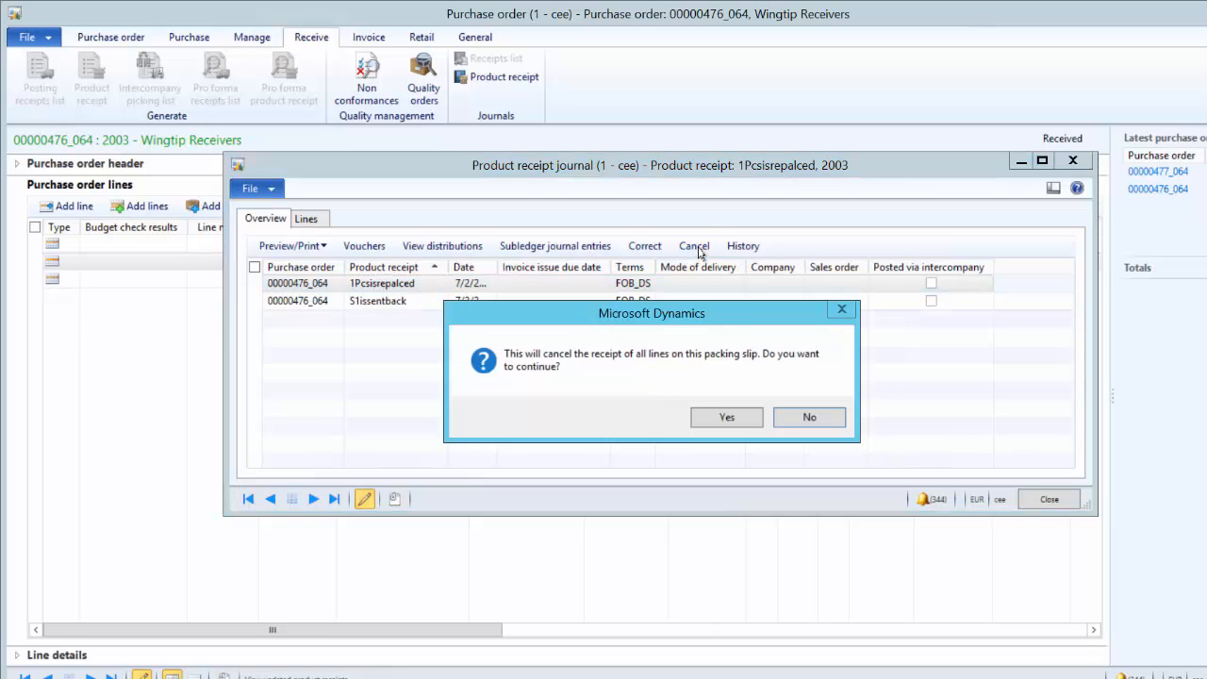
left_click(711, 423)
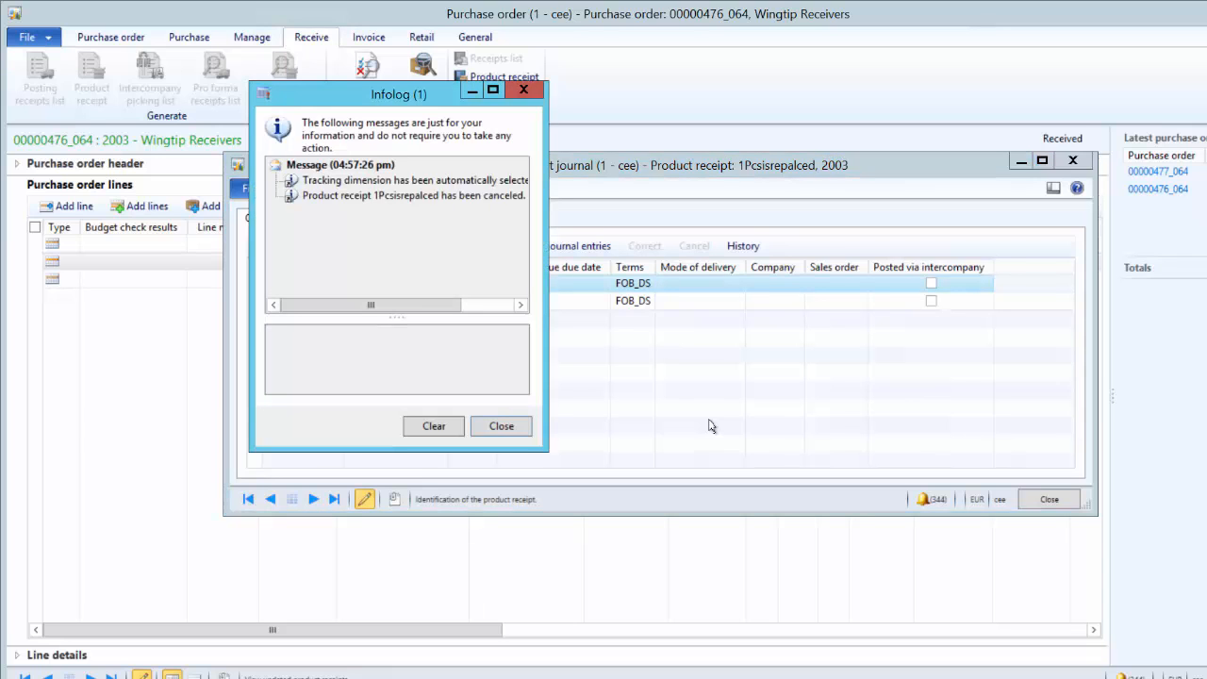
left_click(500, 425)
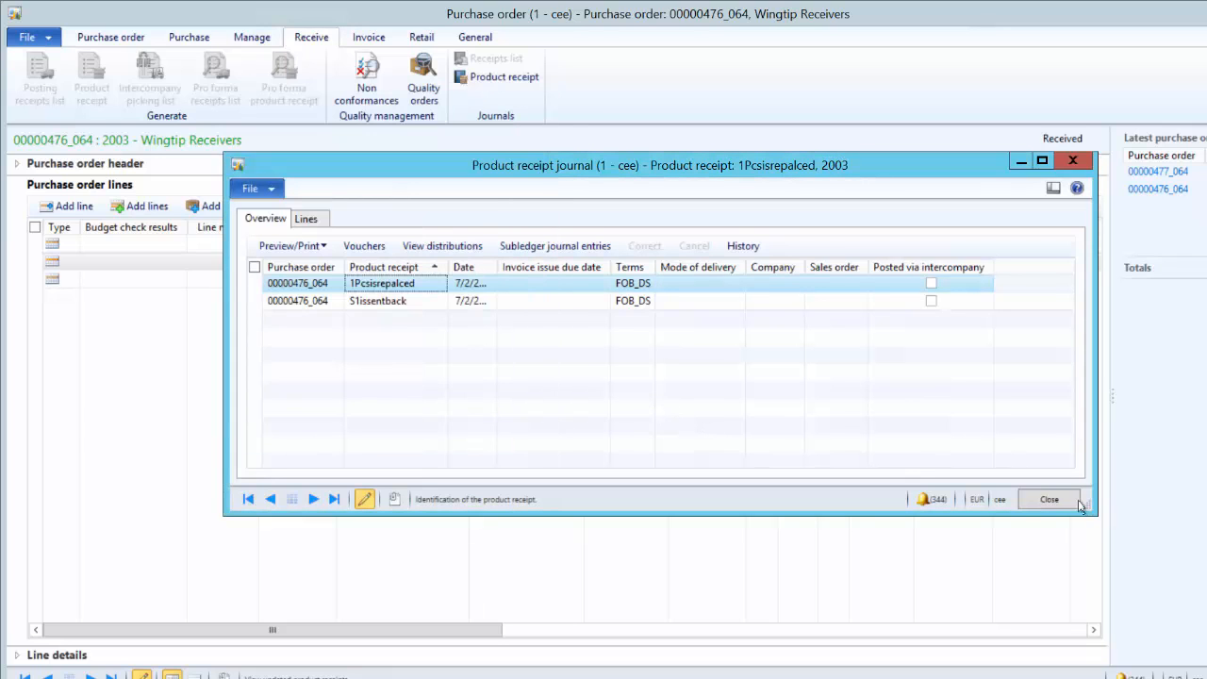
left_click(1064, 500)
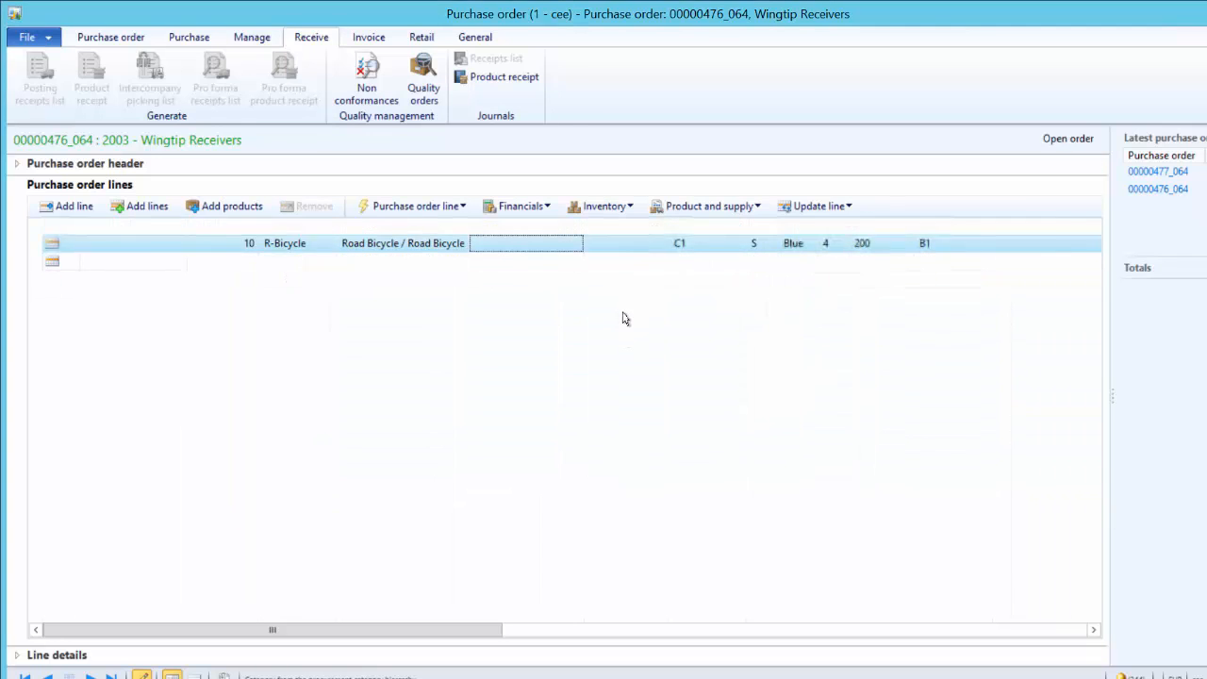
Examine the receipt statuses of R-Bicycle line 15's inventory transactions and close the transaction list
left_click(540, 265)
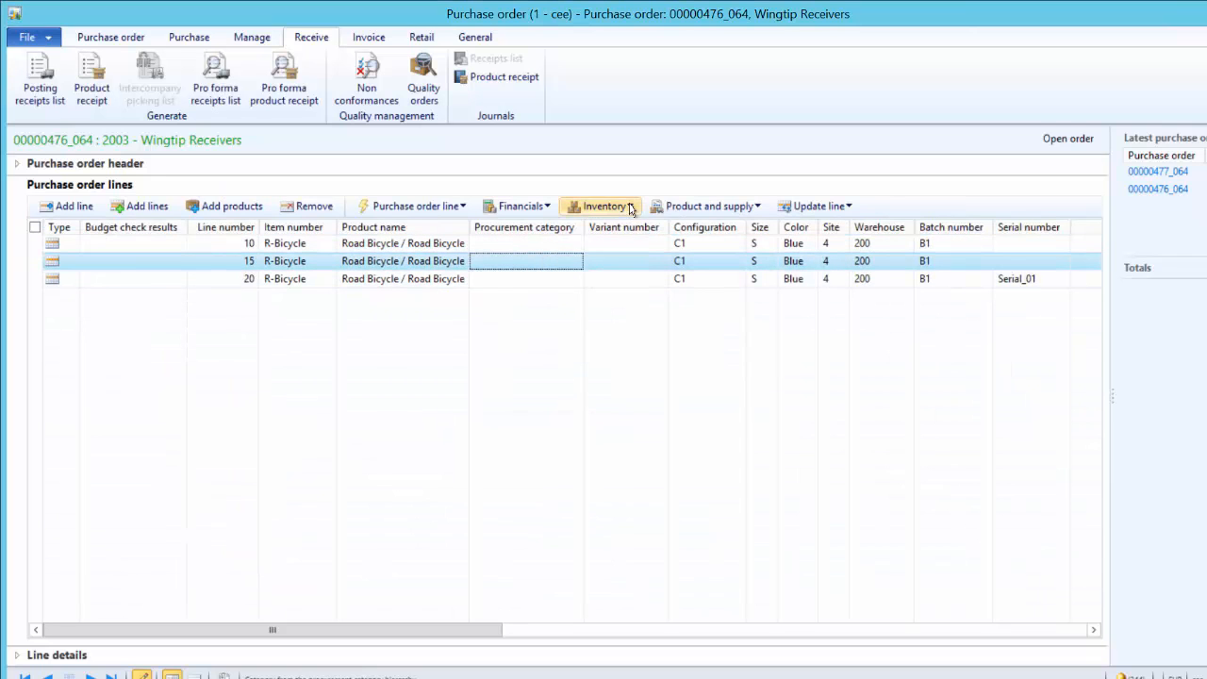
left_click(604, 206)
left_click(665, 389)
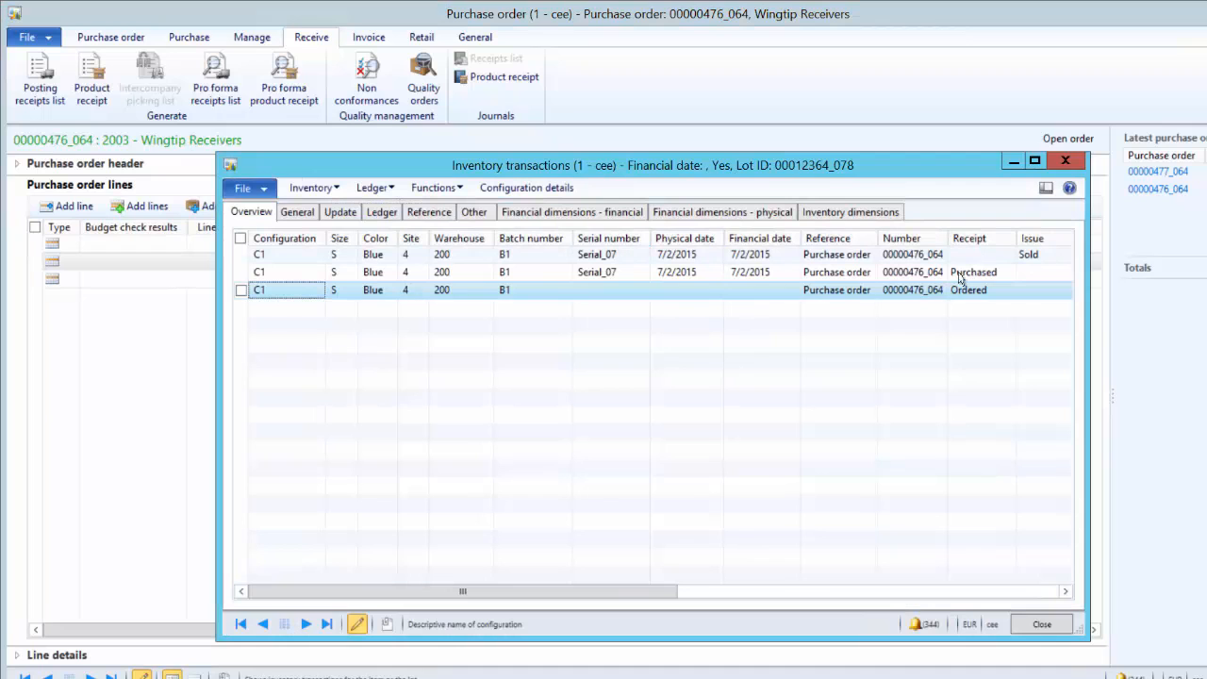
left_click(960, 273)
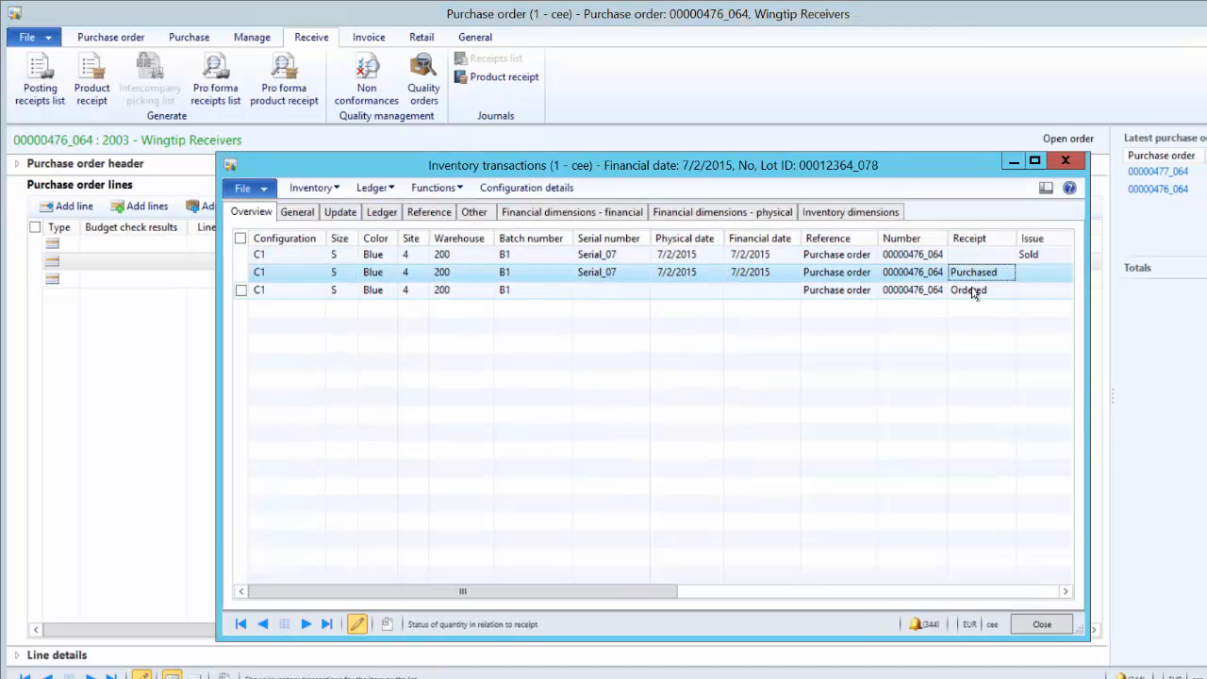
left_click(974, 293)
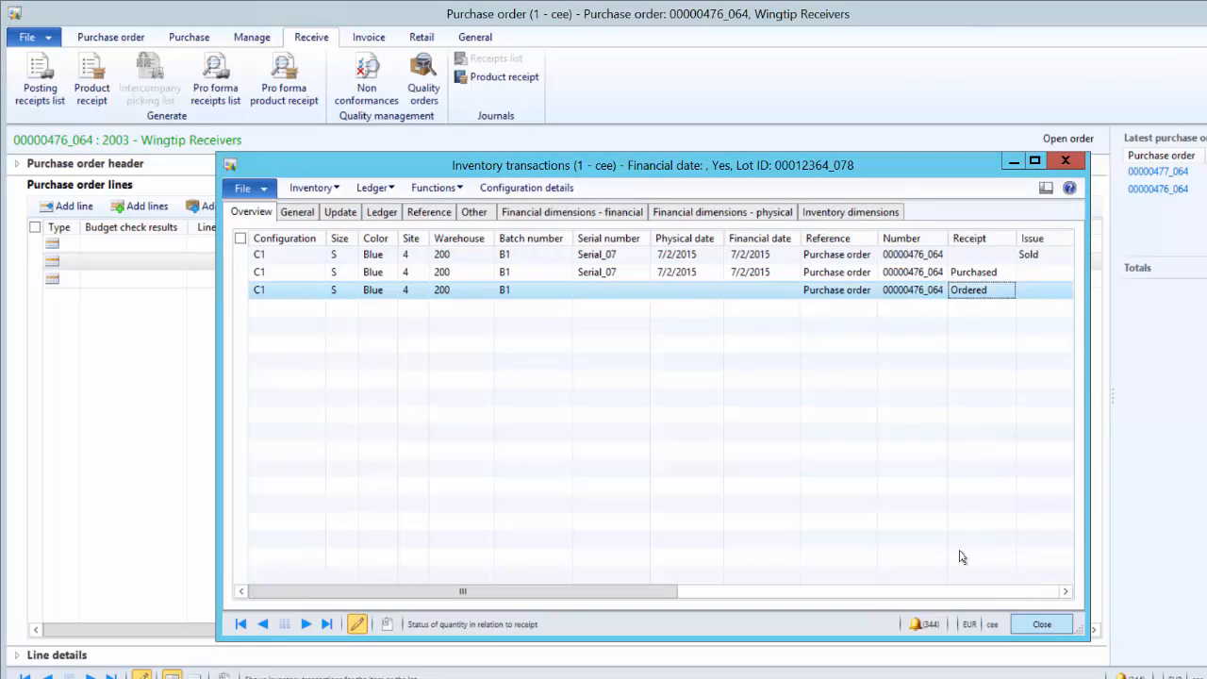
key("Escape")
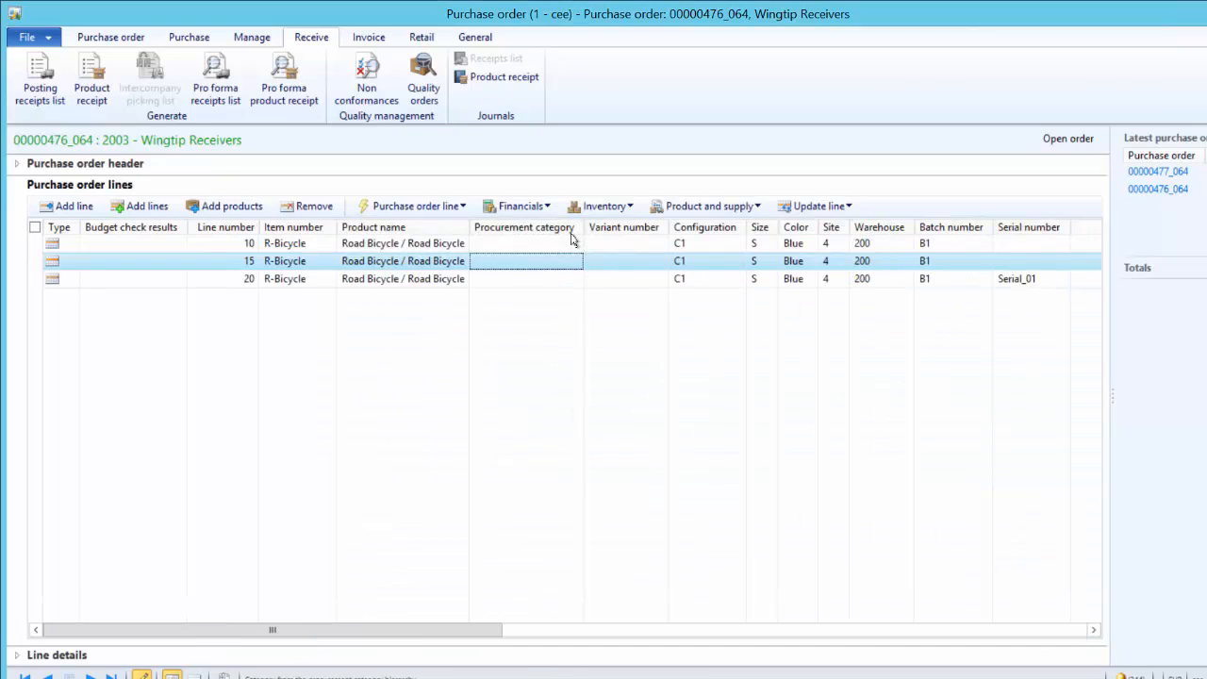
Check the purchase order's product receipt journal again and close it
left_click(514, 83)
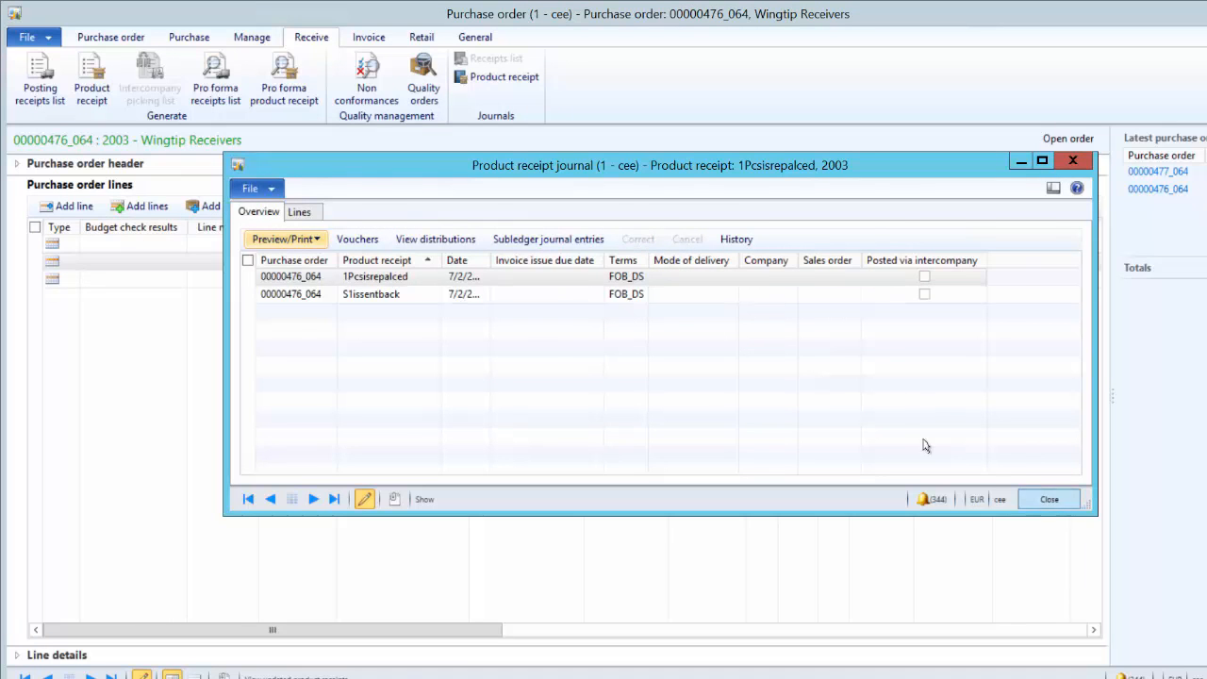
key("Escape")
mouse_move(443, 674)
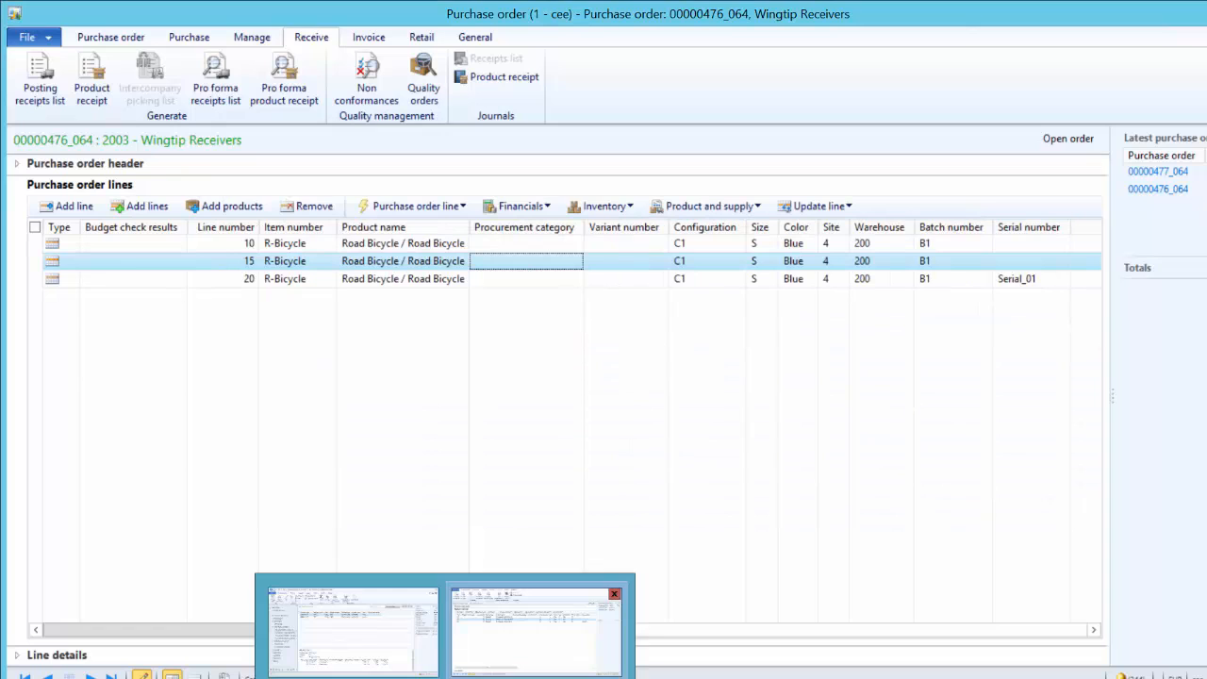